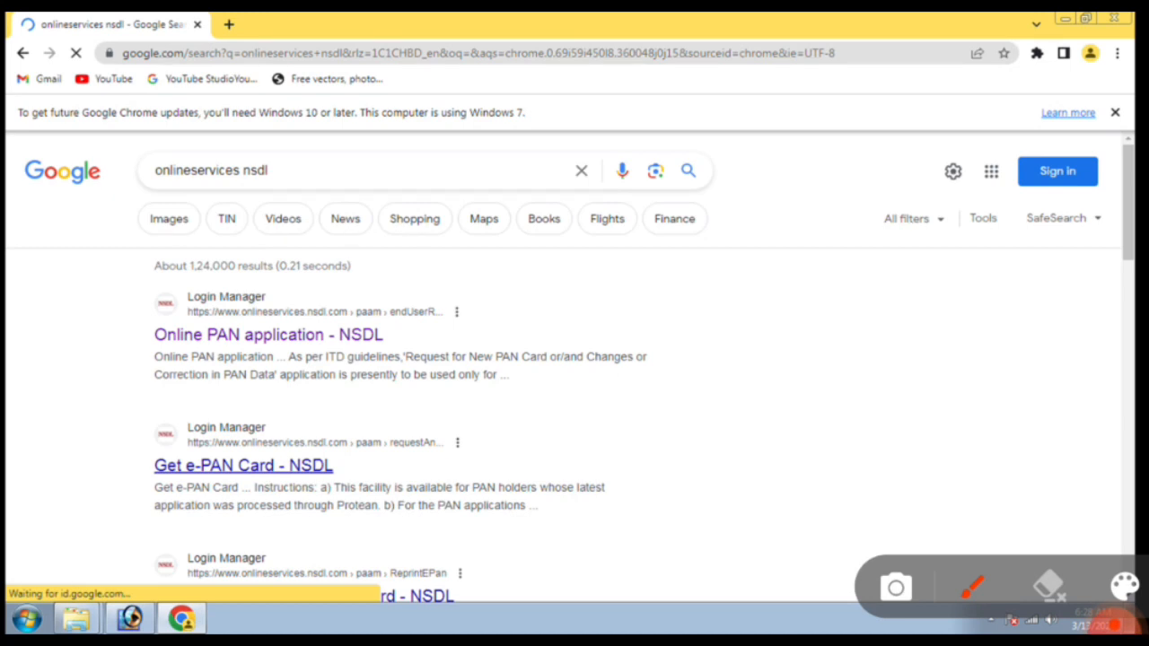
Open NSDL's Online PAN application page and set the application type to New PAN - Indian Citizen (Form 49A).
mouse_move(411, 282)
left_mouse_down()
mouse_move(104, 310)
mouse_move(420, 422)
mouse_move(314, 278)
left_mouse_up()
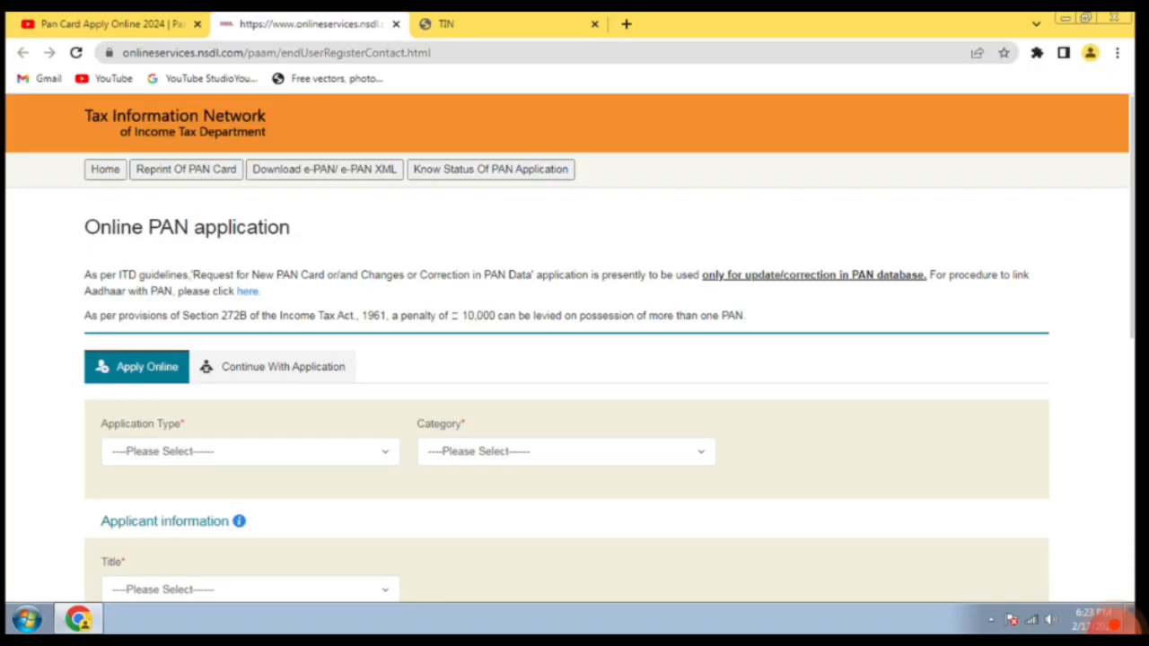
left_click(1113, 624)
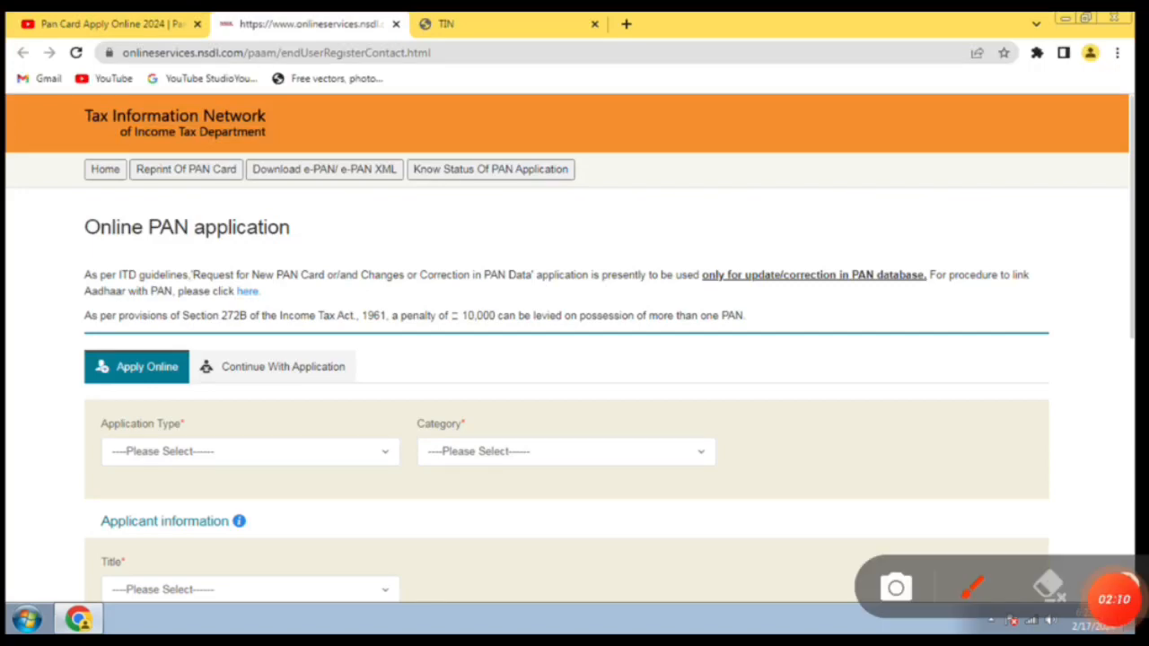
mouse_move(274, 395)
left_mouse_down()
mouse_move(49, 429)
mouse_move(323, 522)
mouse_move(220, 364)
mouse_move(205, 368)
left_mouse_up()
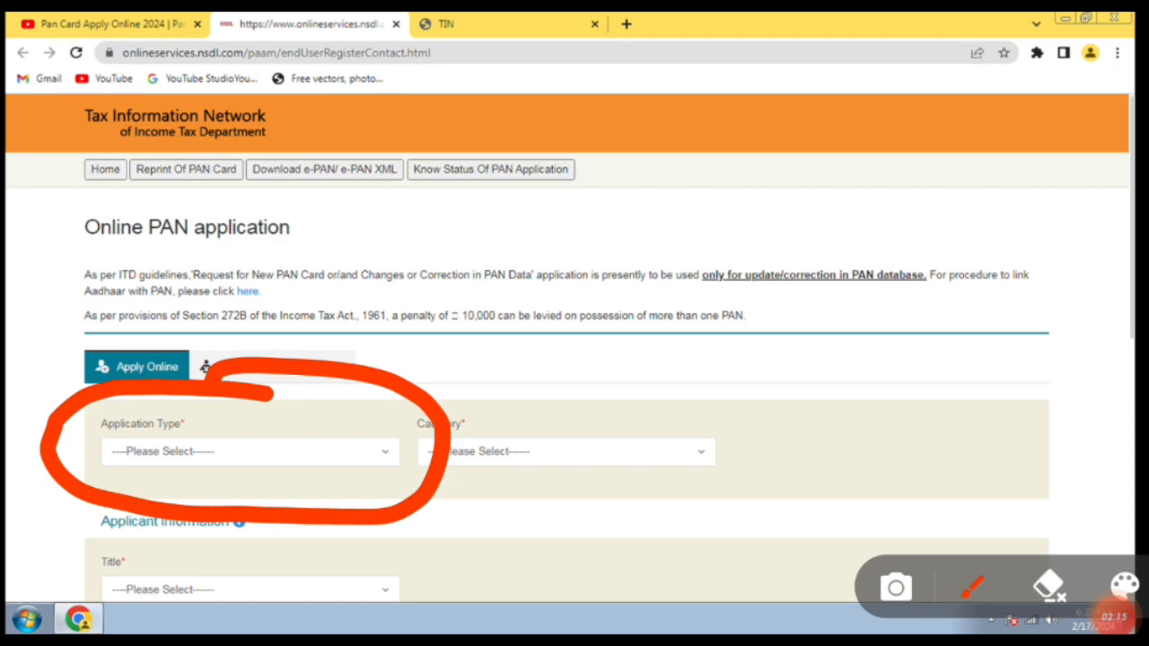
mouse_move(401, 414)
left_mouse_down()
mouse_move(418, 469)
mouse_move(395, 415)
left_mouse_up()
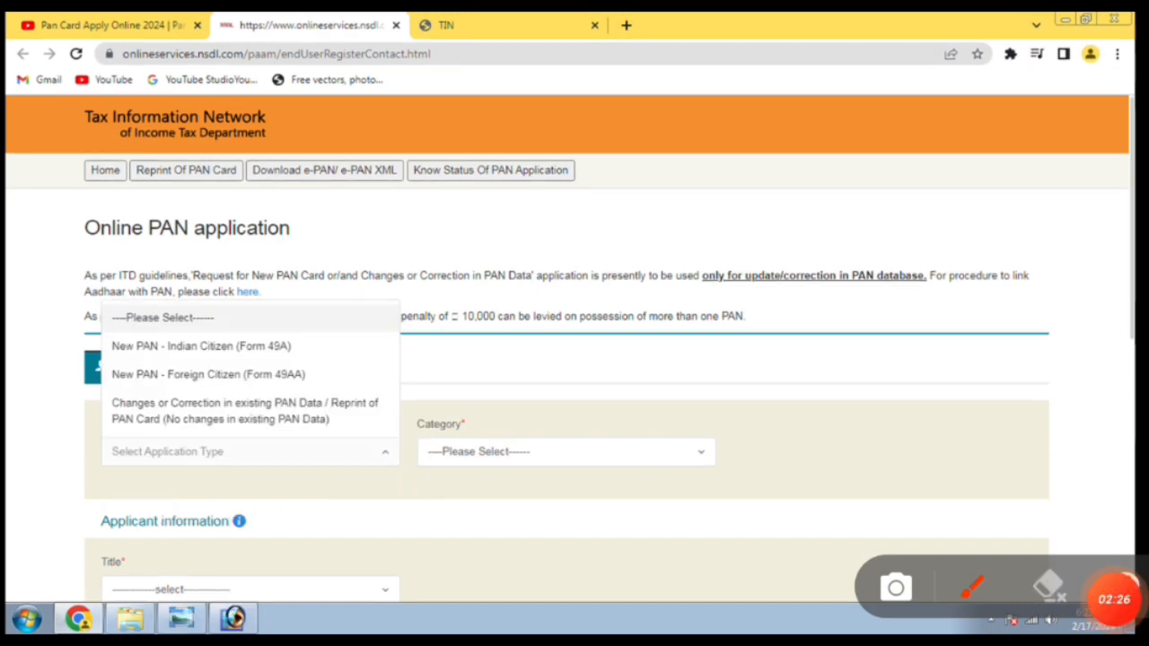
mouse_move(214, 256)
left_mouse_down()
mouse_move(66, 391)
mouse_move(433, 354)
mouse_move(161, 282)
left_mouse_up()
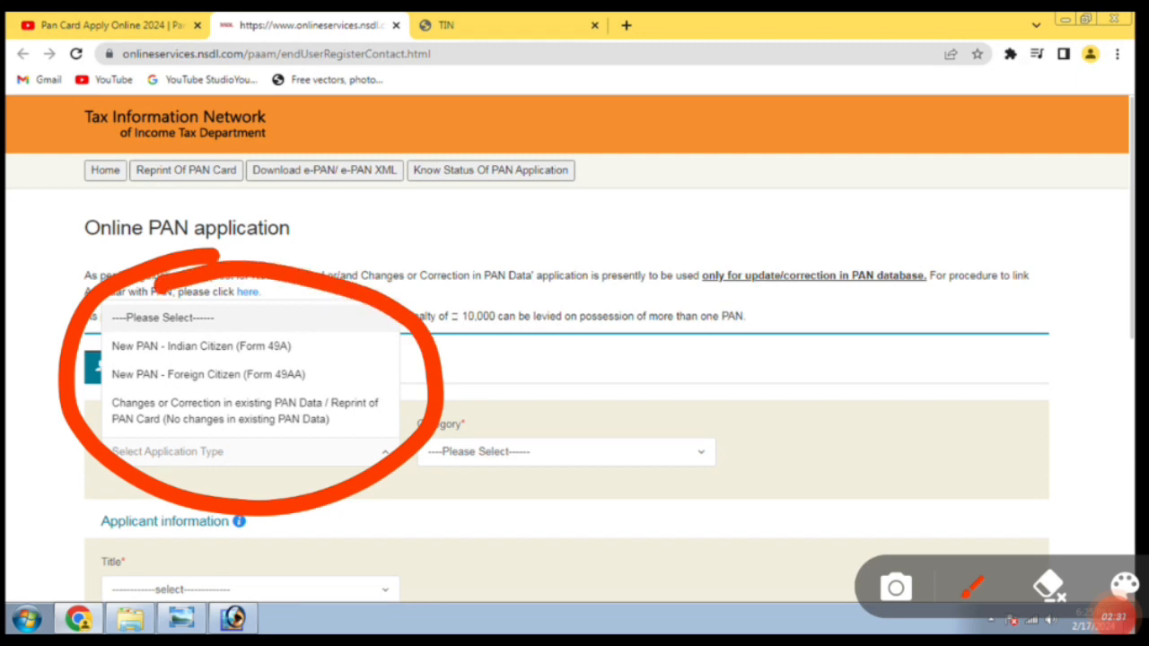
mouse_move(109, 377)
left_mouse_down()
mouse_move(313, 368)
mouse_move(188, 289)
mouse_move(115, 395)
left_mouse_up()
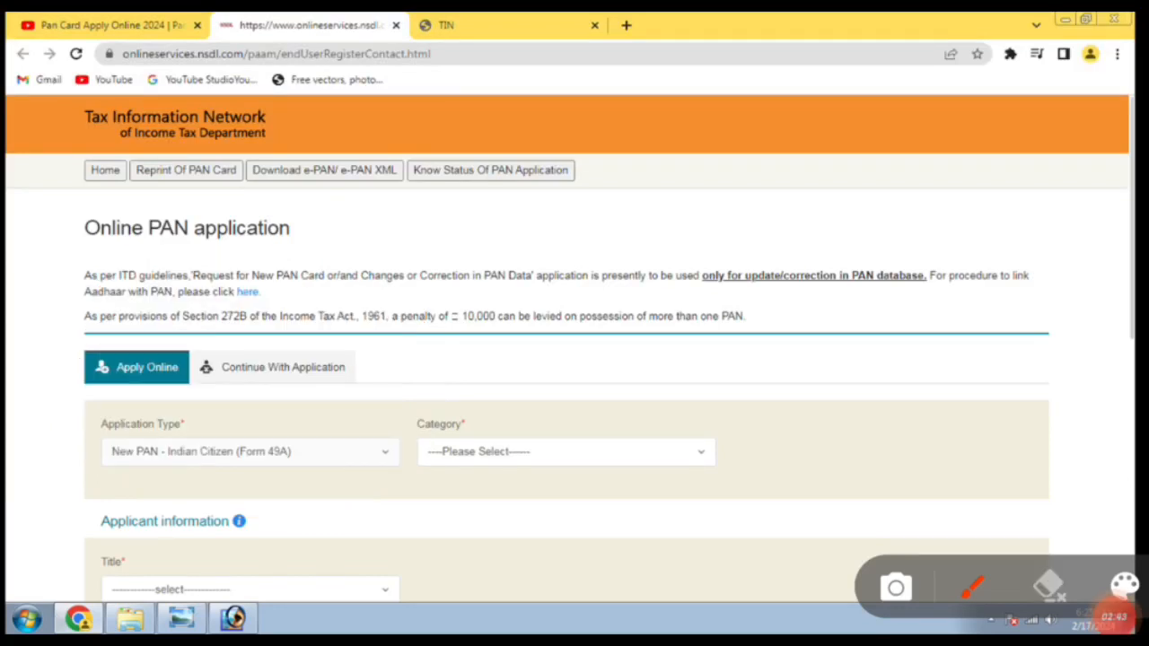
Set the applicant category to INDIVIDUAL.
mouse_move(602, 377)
left_mouse_down()
mouse_move(395, 384)
mouse_move(777, 422)
mouse_move(547, 358)
left_mouse_up()
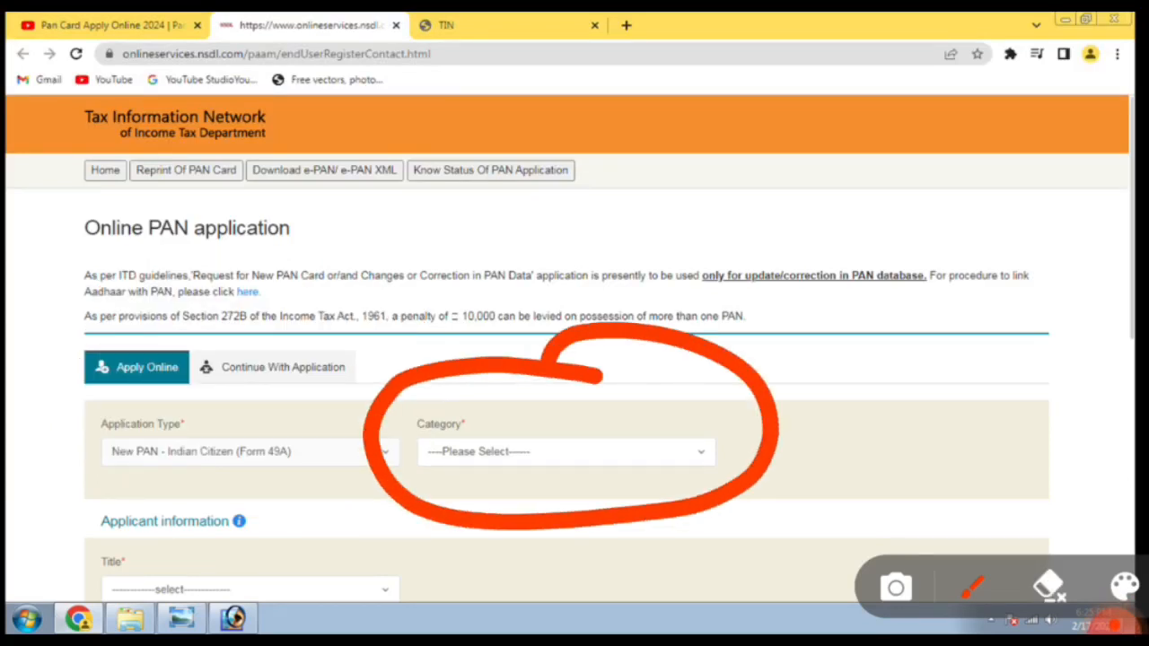
mouse_move(698, 396)
left_mouse_down()
mouse_move(709, 513)
mouse_move(678, 391)
left_mouse_up()
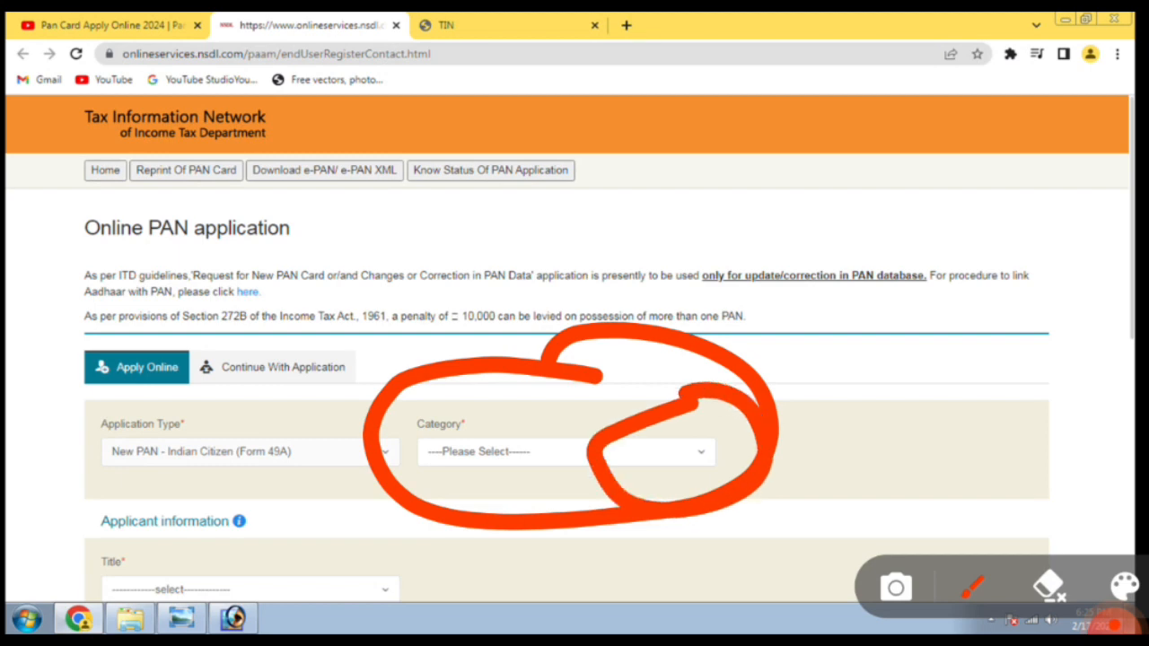
mouse_move(691, 215)
left_mouse_down()
mouse_move(525, 196)
mouse_move(731, 431)
mouse_move(539, 231)
left_mouse_up()
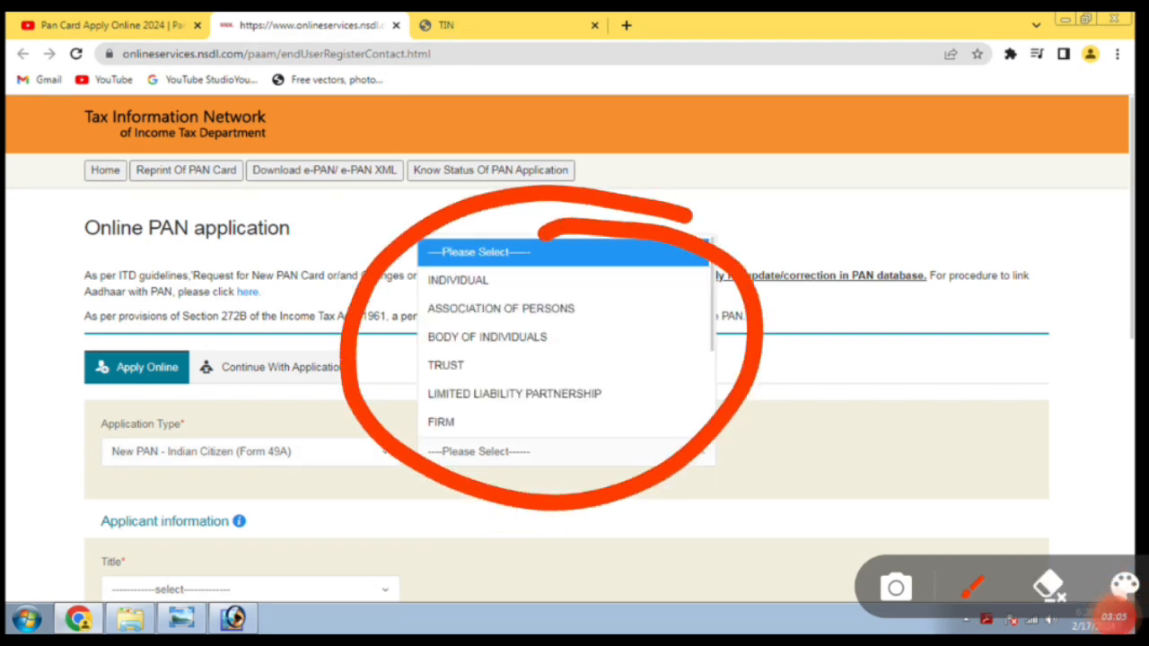
mouse_move(472, 232)
left_mouse_down()
mouse_move(384, 282)
mouse_move(505, 219)
mouse_move(416, 249)
left_mouse_up()
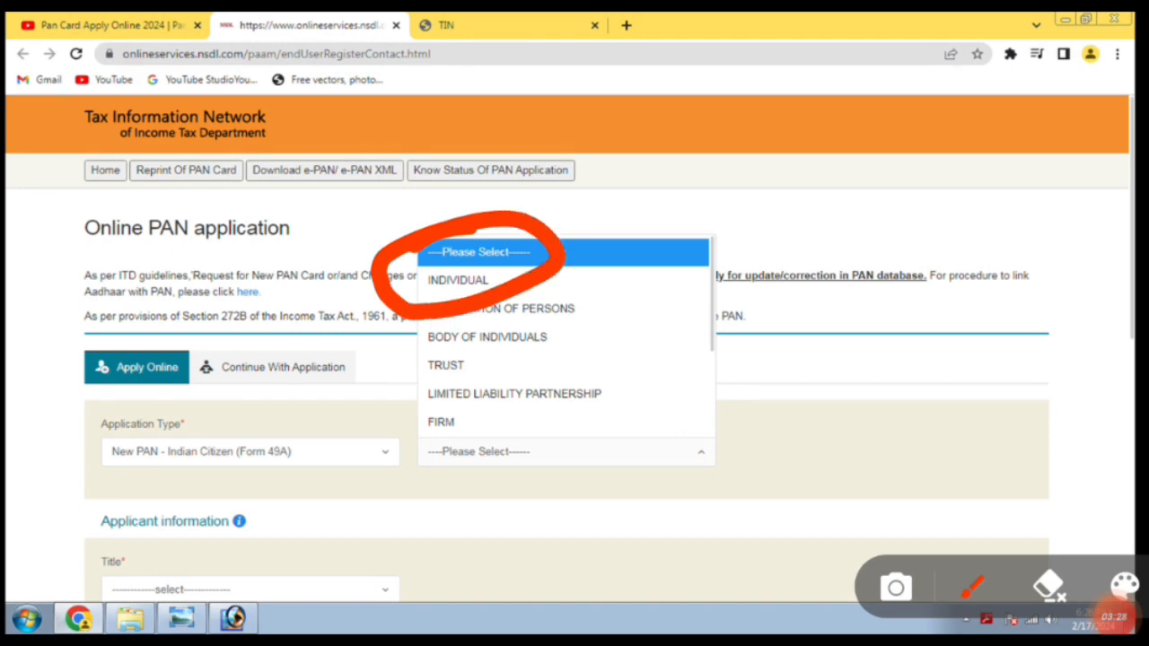
left_click(457, 280)
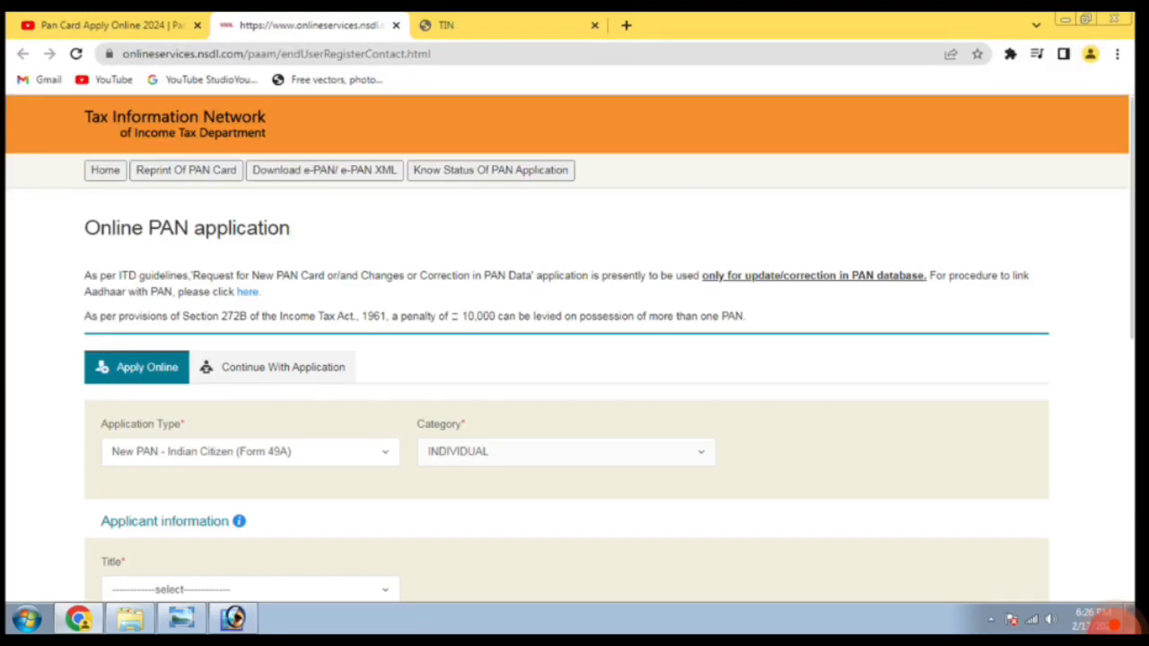
Set the applicant's title to Smt in the applicant information.
scroll(574, 359, "down", 4)
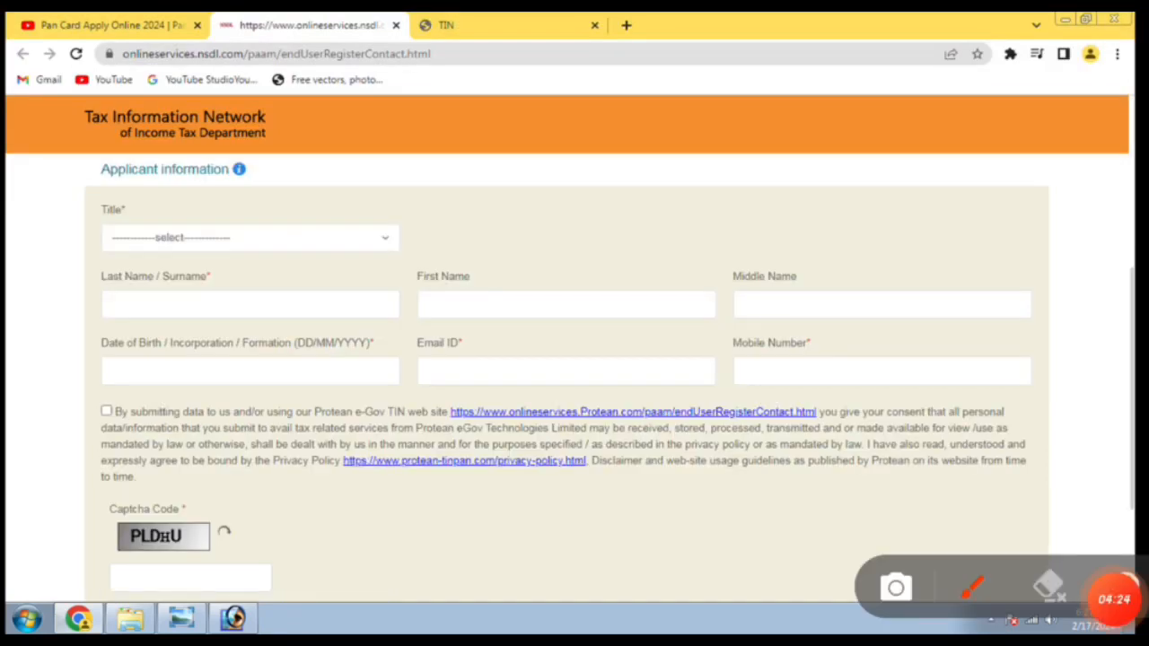
mouse_move(231, 184)
left_mouse_down()
mouse_move(56, 256)
mouse_move(489, 235)
mouse_move(136, 166)
left_mouse_up()
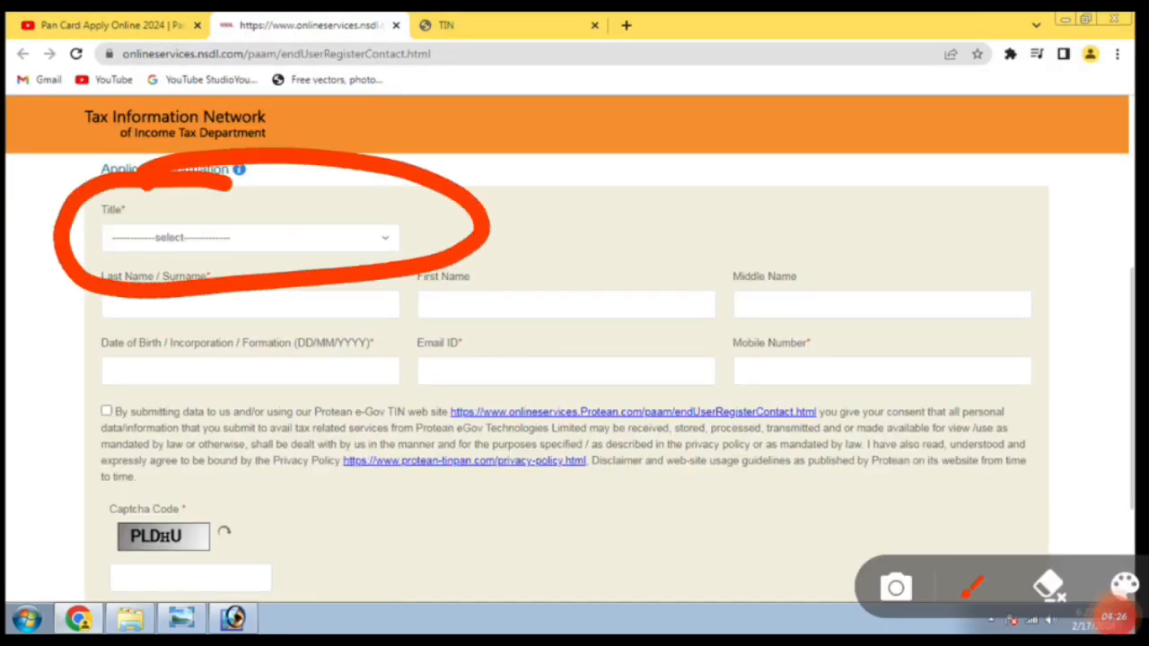
mouse_move(337, 199)
left_mouse_down()
mouse_move(316, 212)
mouse_move(444, 196)
mouse_move(325, 219)
left_mouse_up()
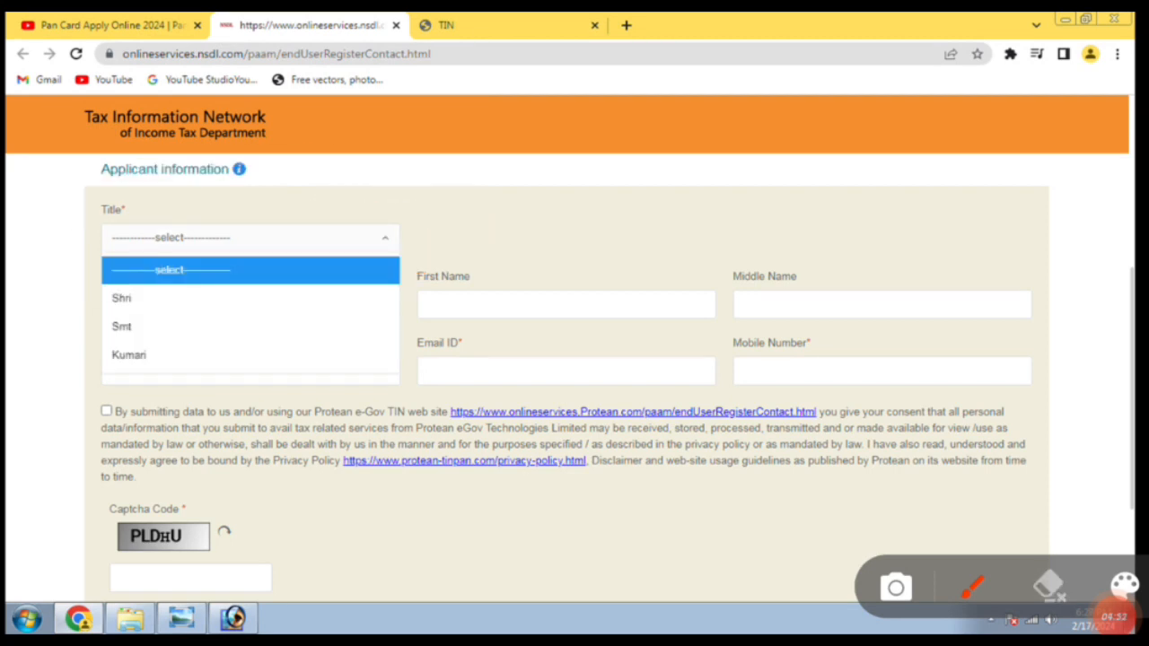
mouse_move(212, 229)
left_mouse_down()
mouse_move(74, 287)
mouse_move(226, 273)
mouse_move(154, 249)
left_mouse_up()
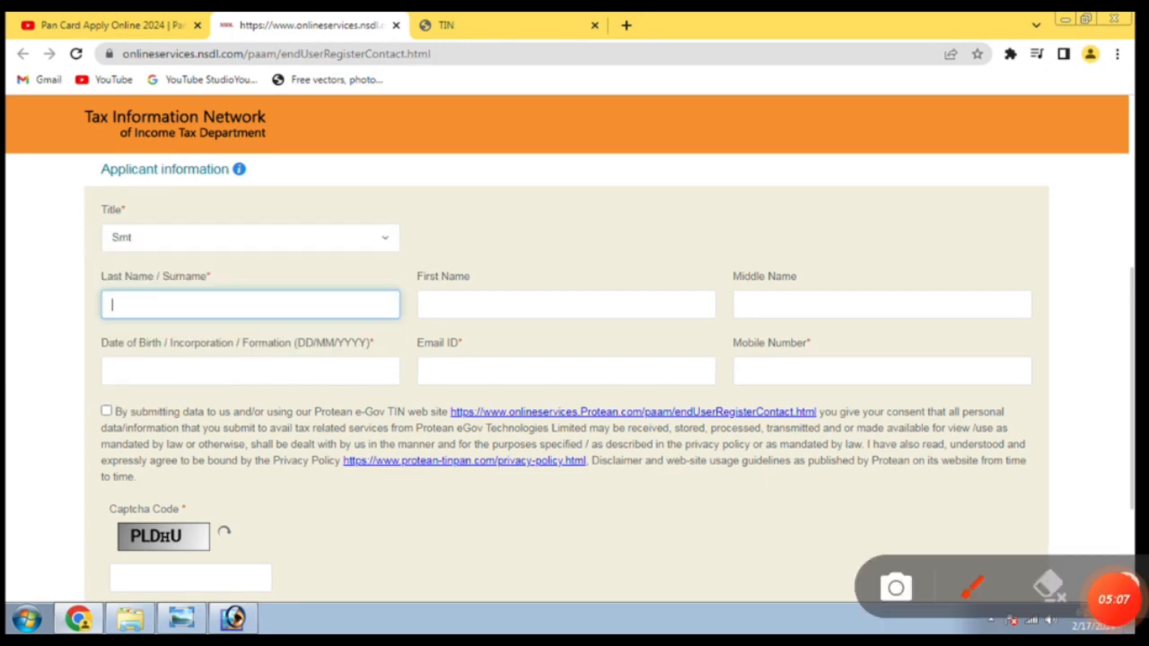
Fill in the applicant's surname, first name, date of birth, email ID and mobile number, leaving the middle name empty.
mouse_move(240, 252)
left_mouse_down()
mouse_move(40, 314)
mouse_move(413, 286)
mouse_move(205, 229)
left_mouse_up()
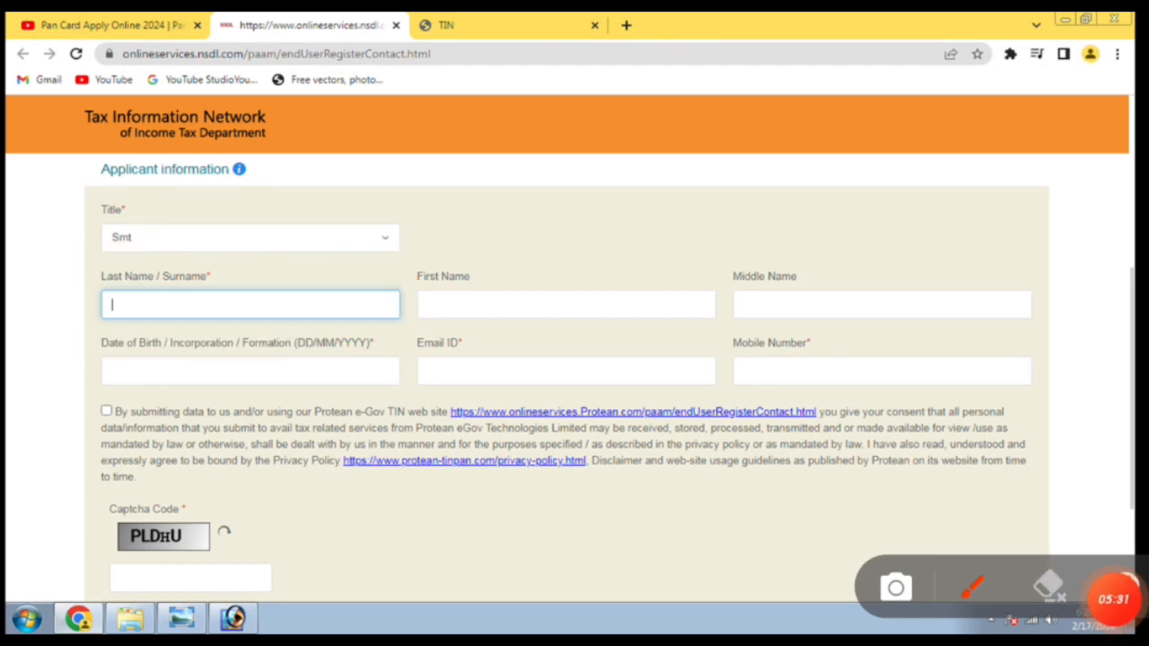
mouse_move(411, 336)
left_mouse_down()
mouse_move(779, 296)
mouse_move(387, 354)
mouse_move(393, 368)
left_mouse_up()
mouse_move(709, 328)
left_mouse_down()
mouse_move(1018, 319)
mouse_move(801, 210)
mouse_move(683, 316)
mouse_move(700, 339)
left_mouse_up()
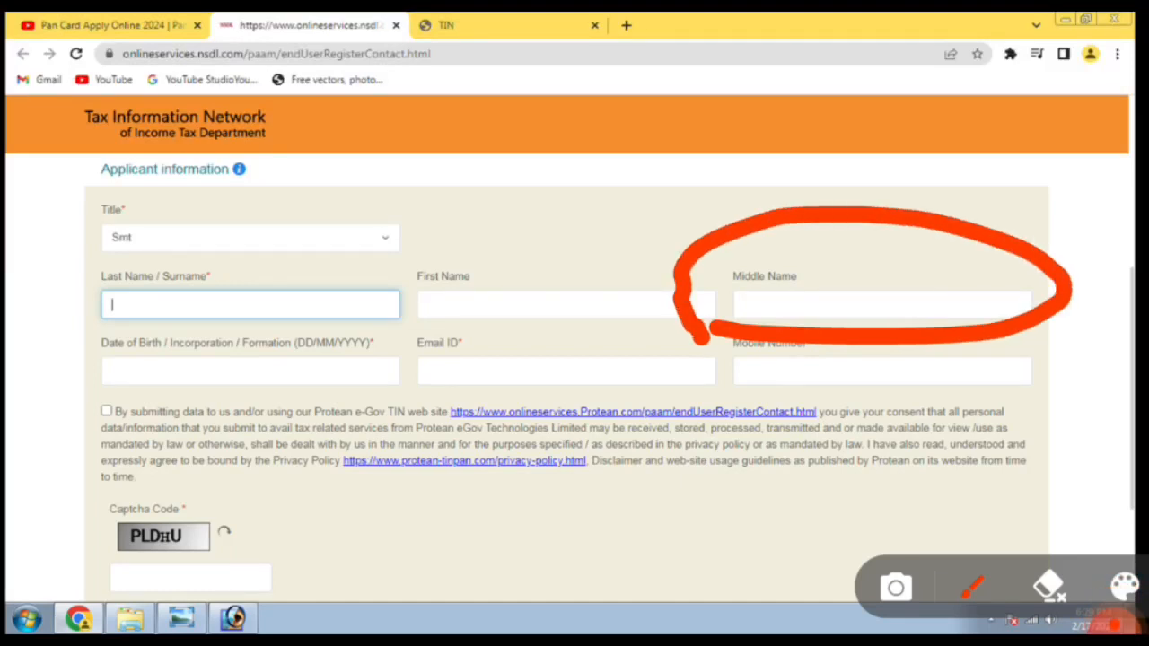
left_click(1048, 586)
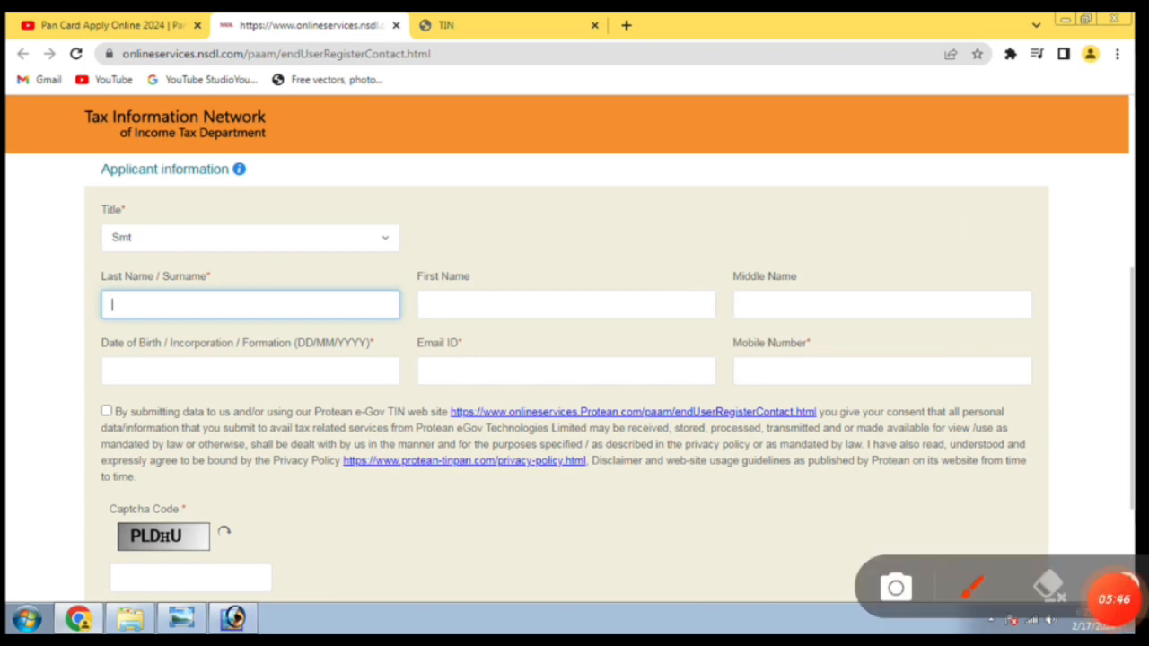
mouse_move(99, 388)
left_mouse_down()
mouse_move(359, 397)
mouse_move(386, 307)
mouse_move(69, 359)
mouse_move(104, 404)
left_mouse_up()
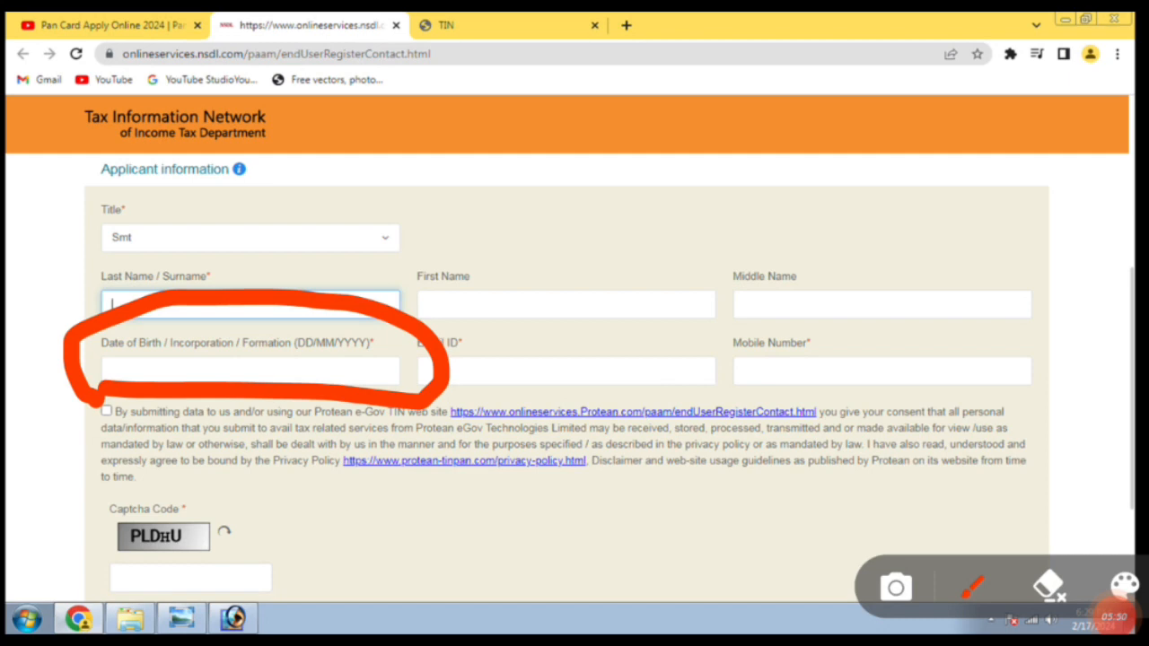
left_click(1048, 586)
mouse_move(407, 384)
left_mouse_down()
mouse_move(711, 401)
mouse_move(449, 291)
mouse_move(394, 386)
mouse_move(409, 394)
left_mouse_up()
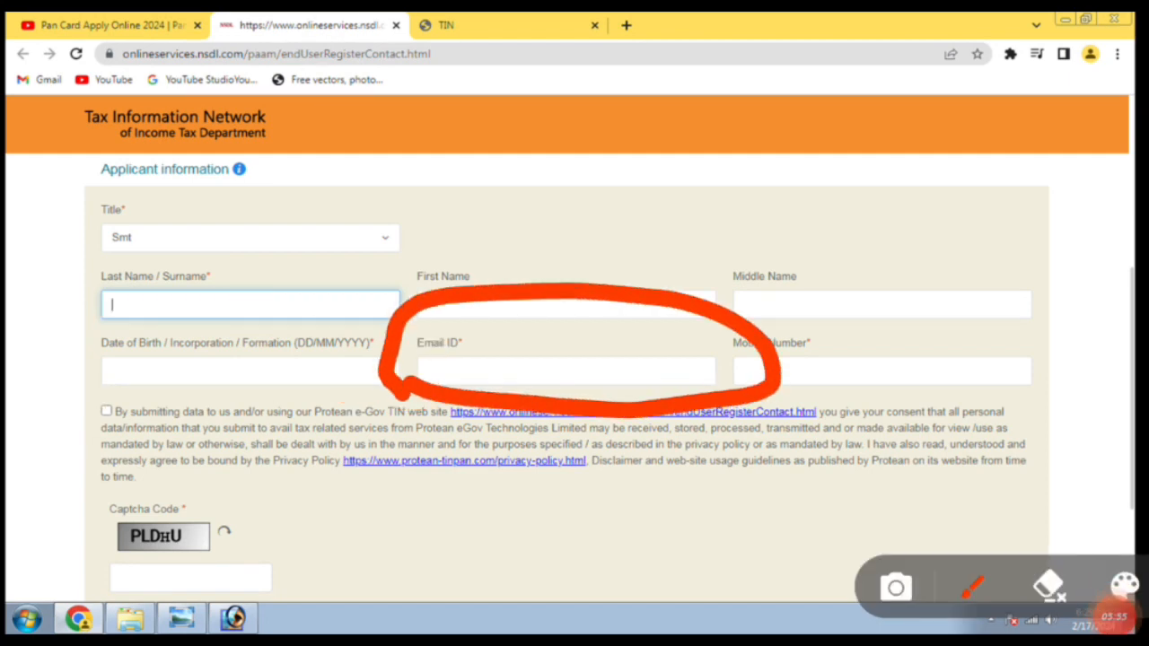
left_click(1048, 586)
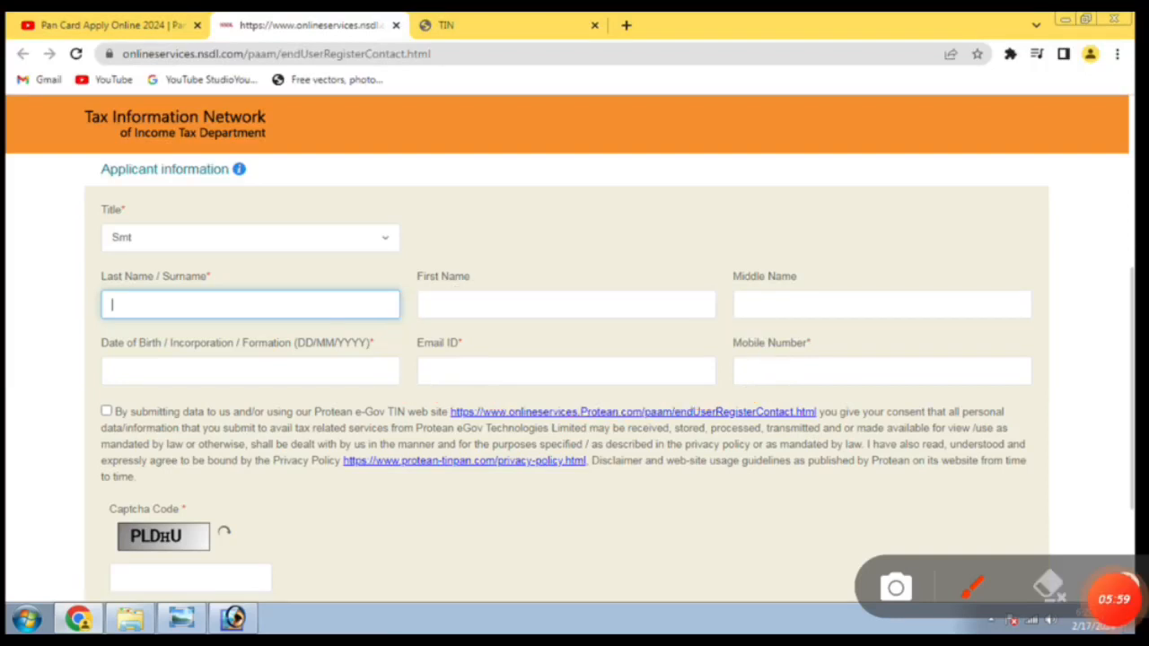
mouse_move(709, 386)
left_mouse_down()
mouse_move(970, 414)
mouse_move(808, 260)
mouse_move(696, 405)
left_mouse_up()
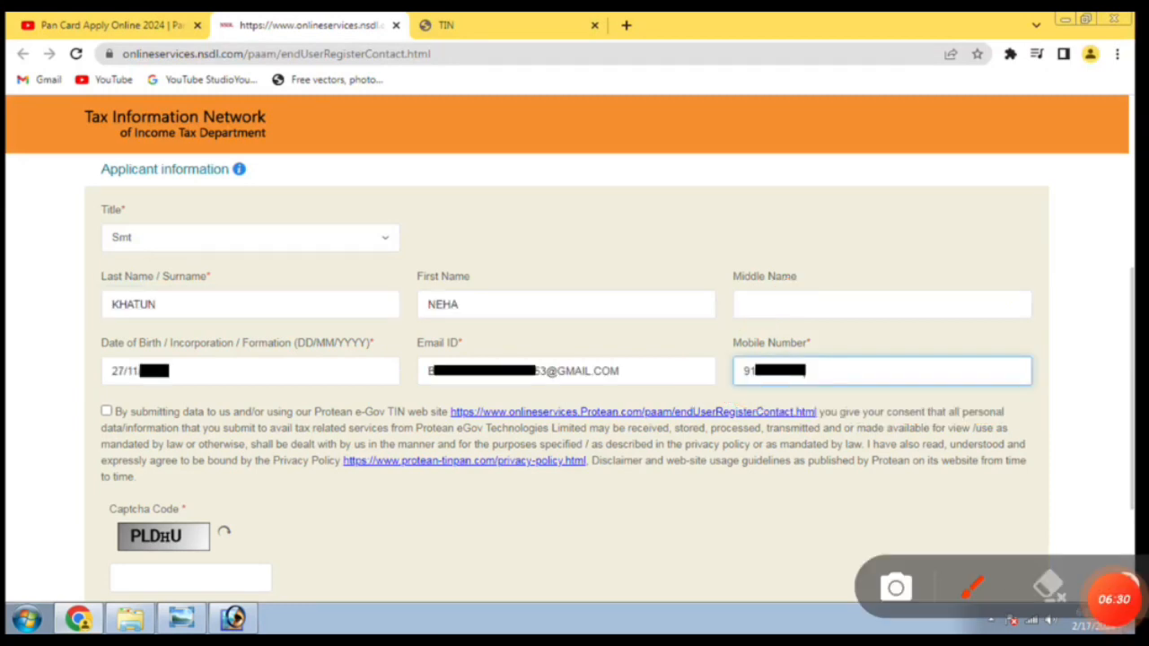
Accept the data submission consent and enter the captcha code.
mouse_move(235, 177)
left_mouse_down()
mouse_move(6, 341)
mouse_move(577, 460)
mouse_move(1063, 241)
mouse_move(167, 210)
left_mouse_up()
left_click(1115, 596)
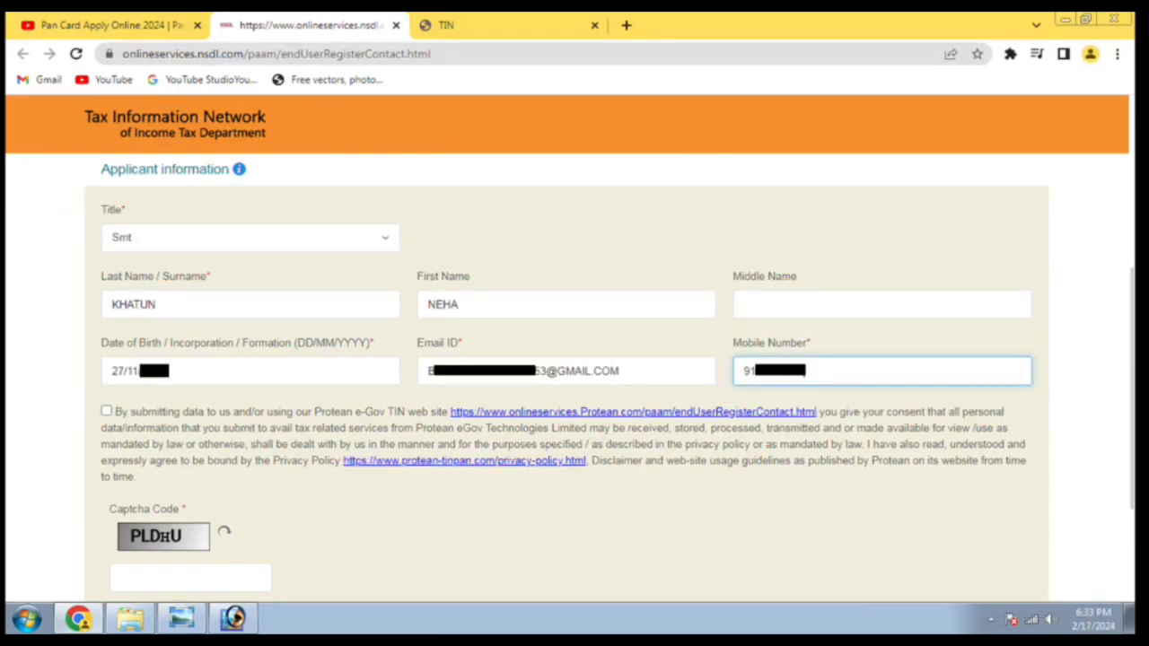
left_click(1116, 599)
mouse_move(158, 363)
left_mouse_down()
mouse_move(107, 370)
mouse_move(190, 441)
mouse_move(112, 375)
left_mouse_up()
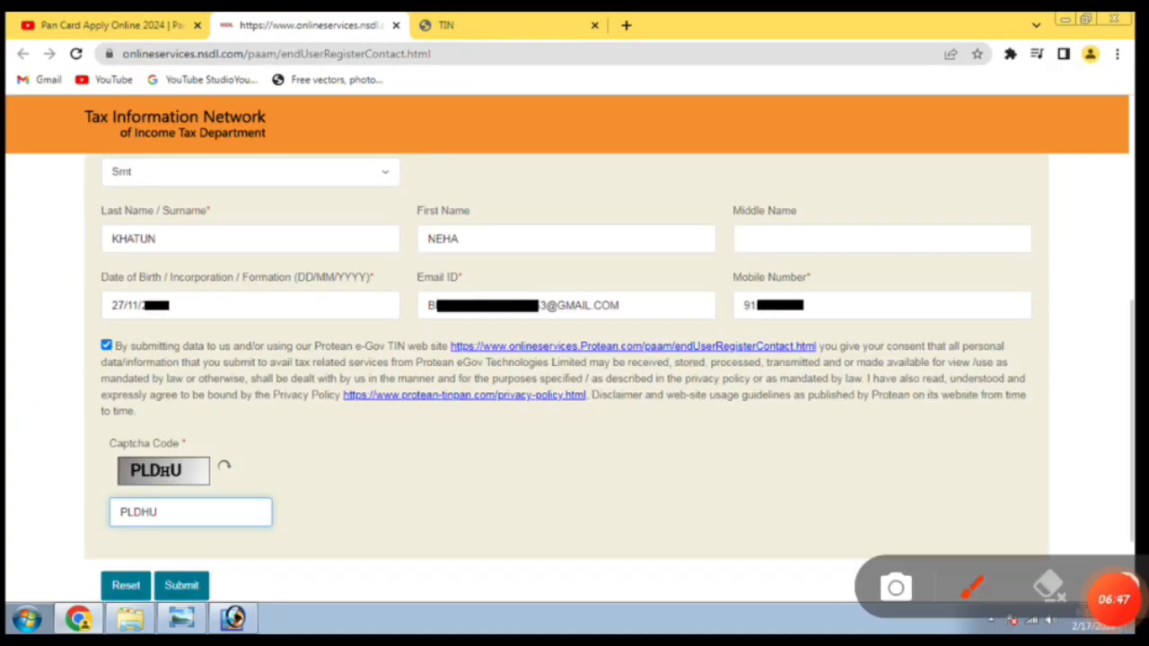
Submit the completed applicant registration form.
mouse_move(260, 406)
left_mouse_down()
mouse_move(86, 507)
mouse_move(193, 395)
mouse_move(178, 404)
left_mouse_up()
key("Escape")
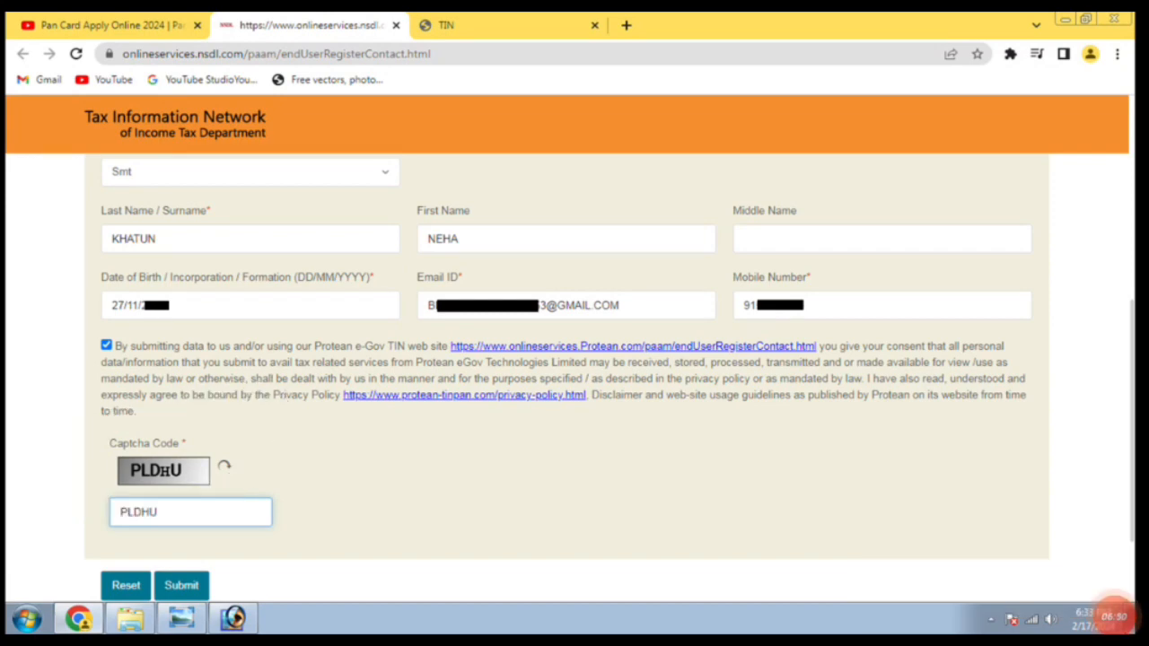
left_click(1113, 599)
mouse_move(193, 440)
left_mouse_down()
mouse_move(90, 556)
mouse_move(278, 438)
left_mouse_up()
key("Escape")
left_click(1113, 600)
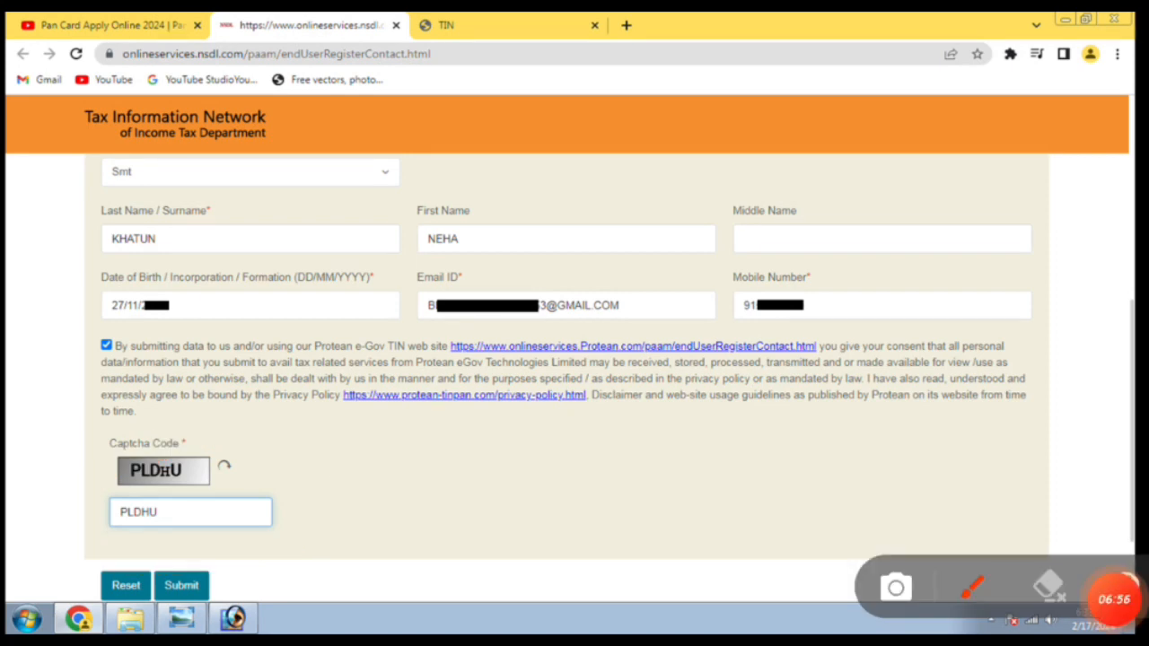
mouse_move(126, 568)
left_mouse_down()
mouse_move(269, 603)
mouse_move(115, 582)
left_mouse_up()
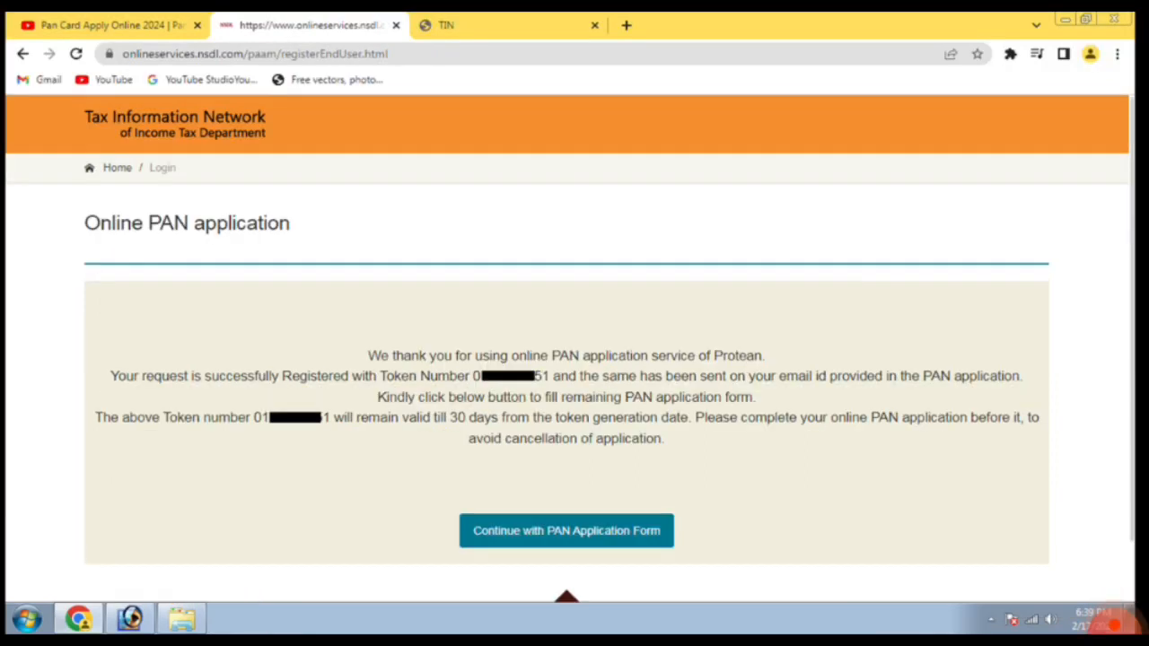
Check the token number details and continue with the PAN application form.
mouse_move(1114, 619)
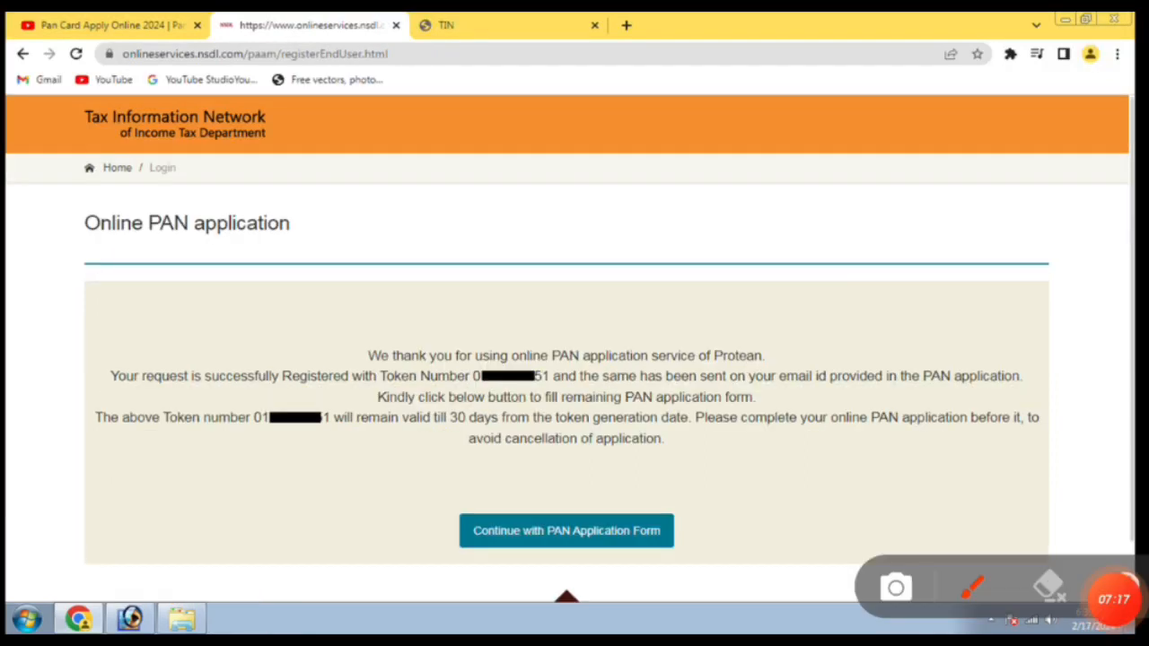
mouse_move(547, 312)
left_mouse_down()
mouse_move(459, 446)
mouse_move(545, 305)
left_mouse_up()
mouse_move(202, 396)
left_mouse_down()
mouse_move(299, 367)
mouse_move(212, 422)
mouse_move(240, 411)
left_mouse_up()
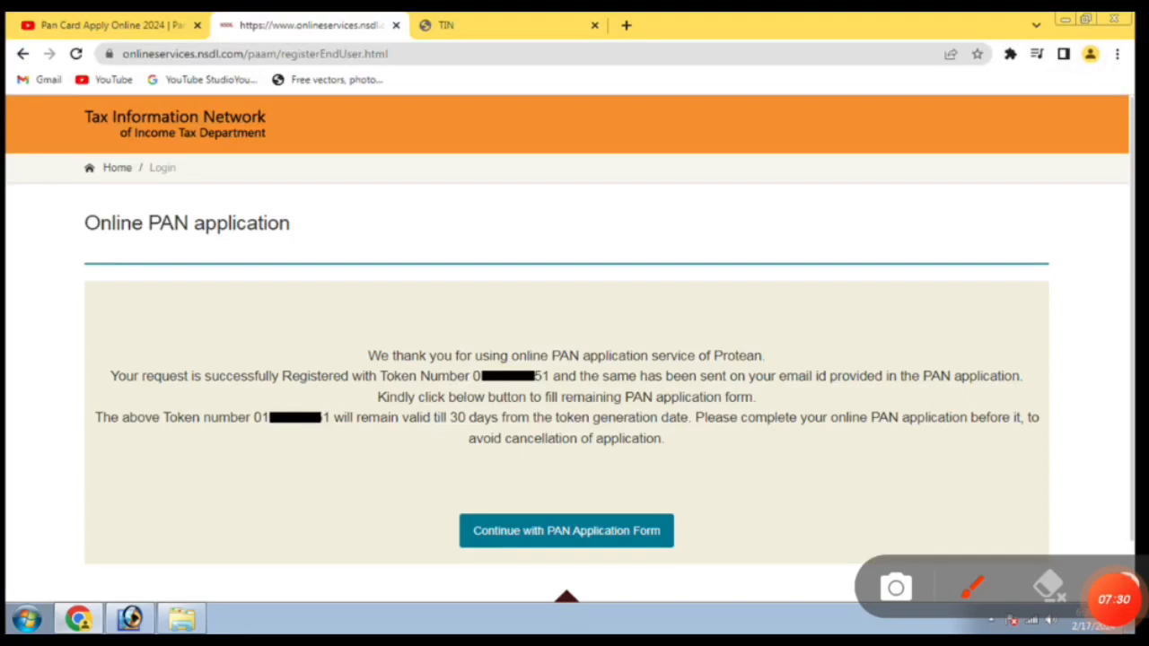
mouse_move(705, 490)
left_mouse_down()
mouse_move(658, 485)
mouse_move(485, 582)
mouse_move(774, 530)
mouse_move(709, 489)
left_mouse_up()
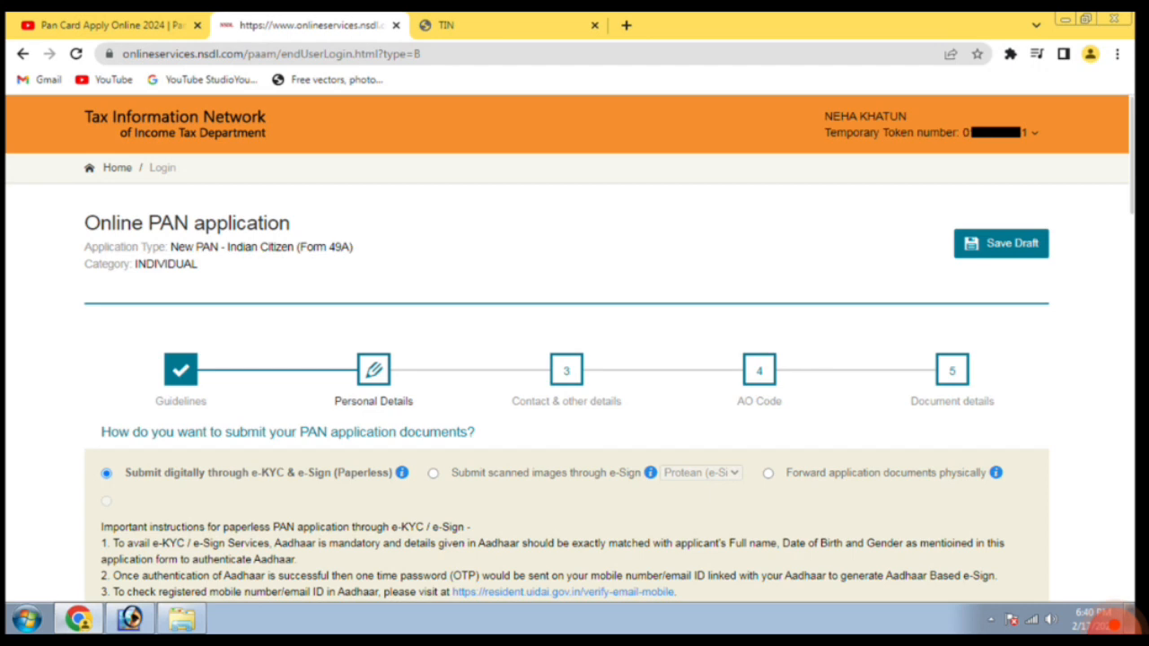
Review the document submission options: paperless e-KYC and e-Sign, scanned images through e-Sign, and forwarding documents physically.
mouse_move(1114, 623)
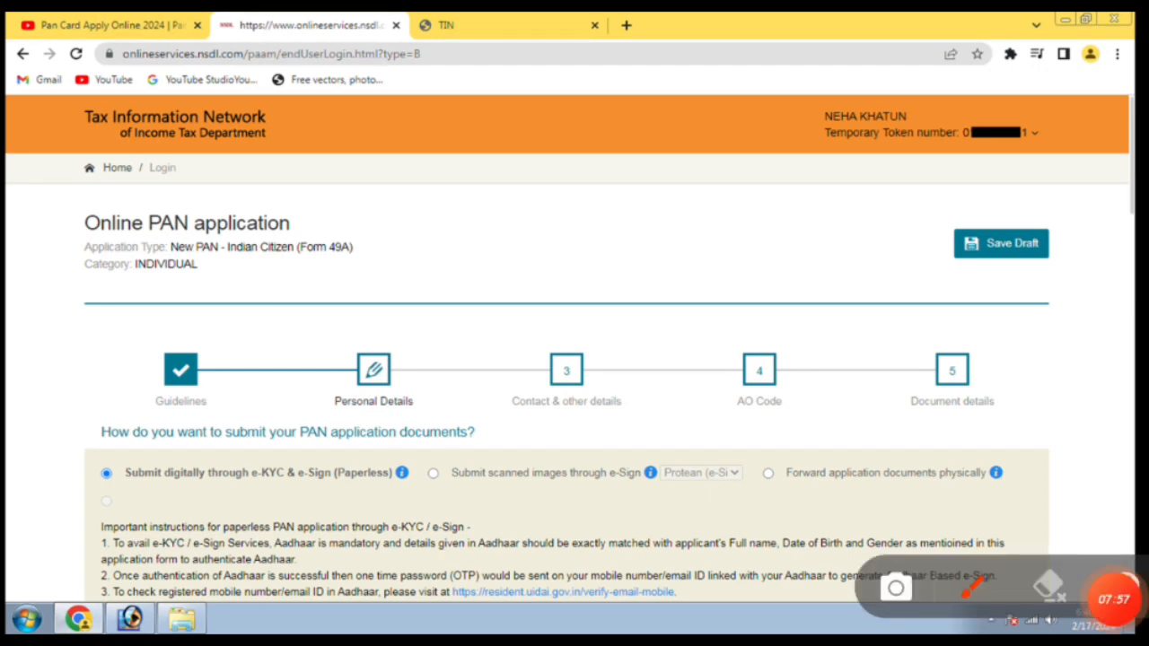
left_click_drag(93, 512, 441, 508)
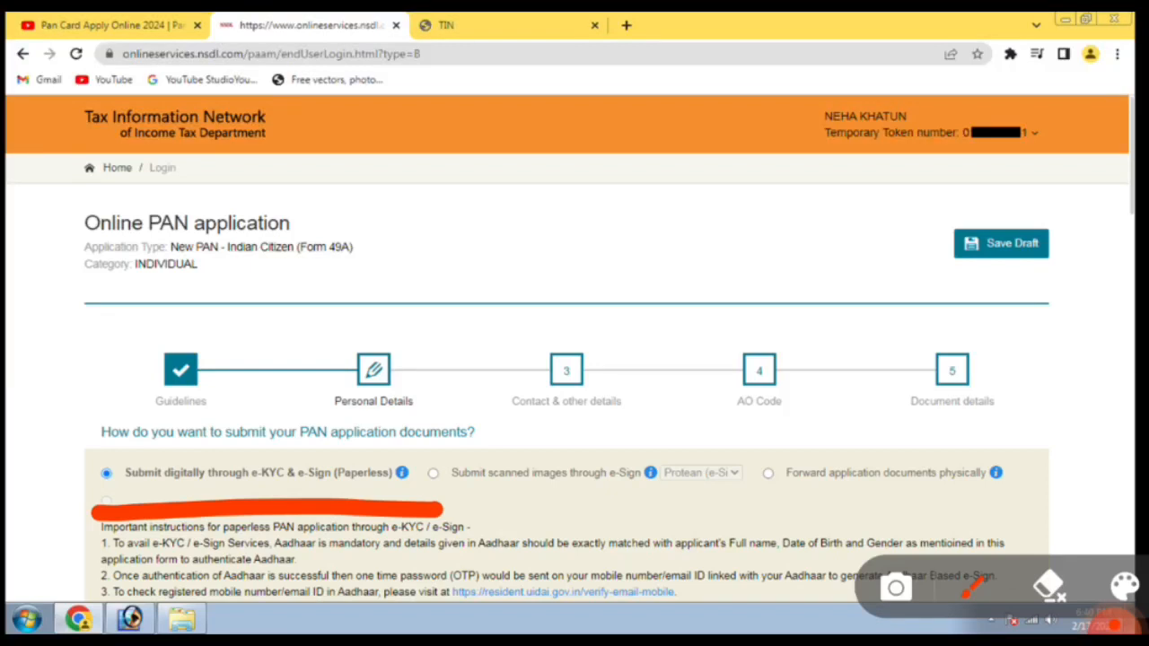
left_click_drag(415, 503, 764, 509)
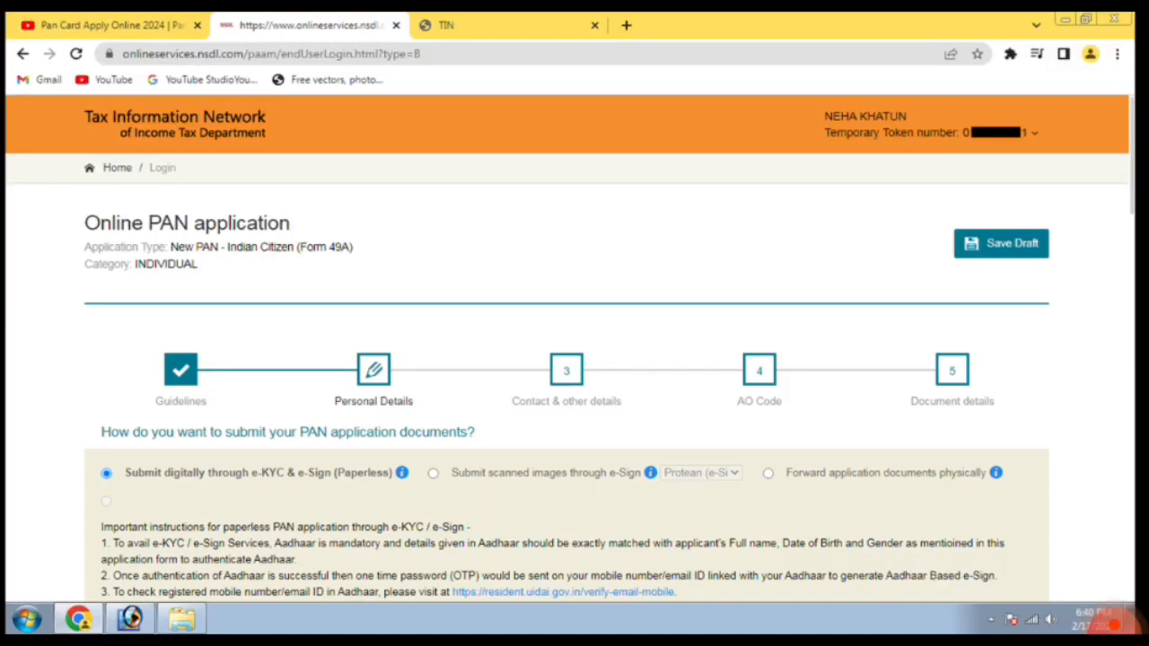
mouse_move(741, 496)
left_mouse_down()
mouse_move(934, 507)
mouse_move(978, 391)
mouse_move(729, 498)
mouse_move(735, 507)
left_mouse_up()
mouse_move(1114, 619)
mouse_move(404, 505)
left_mouse_down()
mouse_move(517, 513)
mouse_move(831, 445)
mouse_move(369, 492)
mouse_move(393, 528)
left_mouse_up()
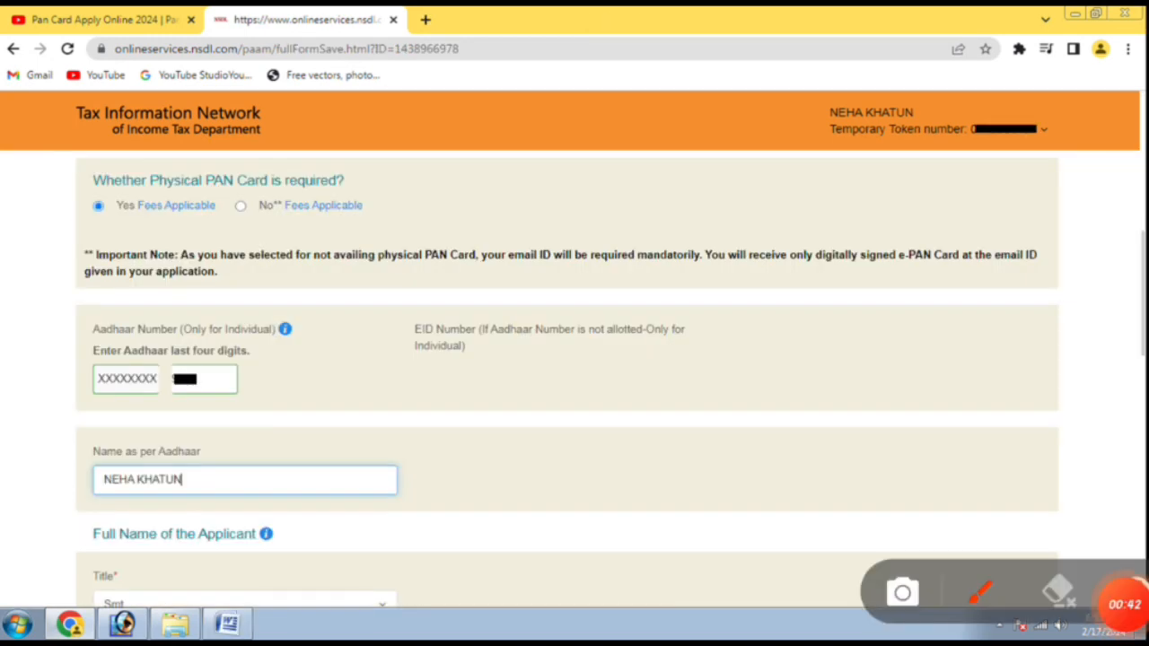
Check the choice of whether a physical PAN card is required.
left_click_drag(68, 175, 61, 246)
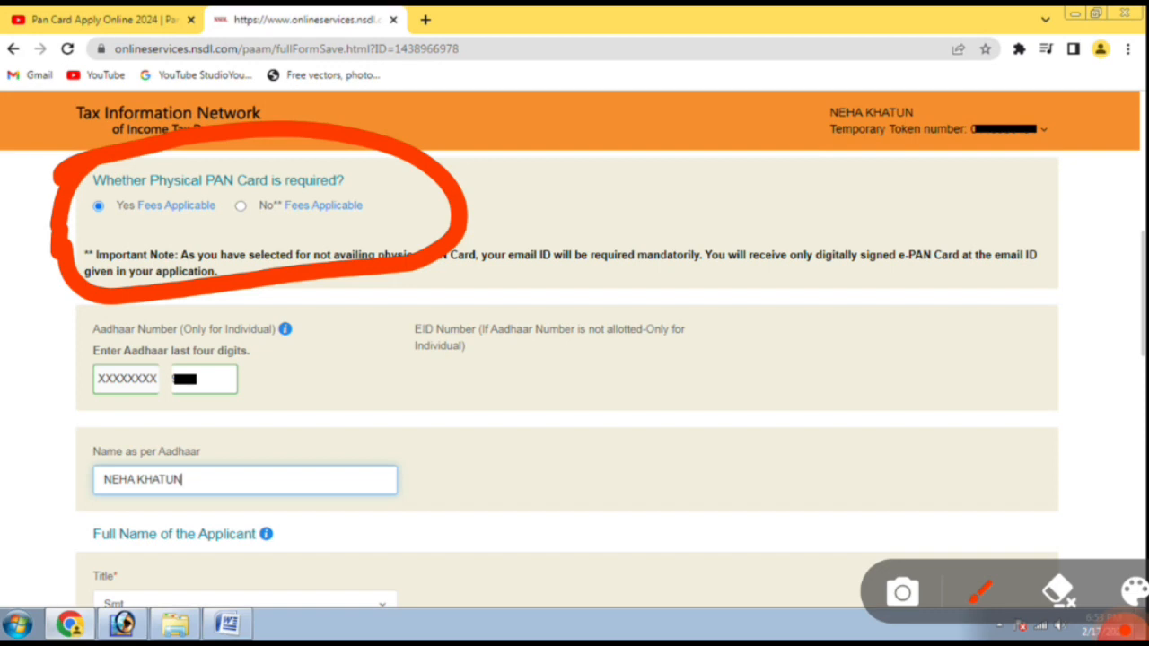
Review the physical PAN card choice, the Aadhaar last four digits fields and the name as per Aadhaar.
mouse_move(107, 223)
left_mouse_down()
mouse_move(184, 263)
mouse_move(206, 142)
mouse_move(52, 215)
mouse_move(126, 247)
left_mouse_up()
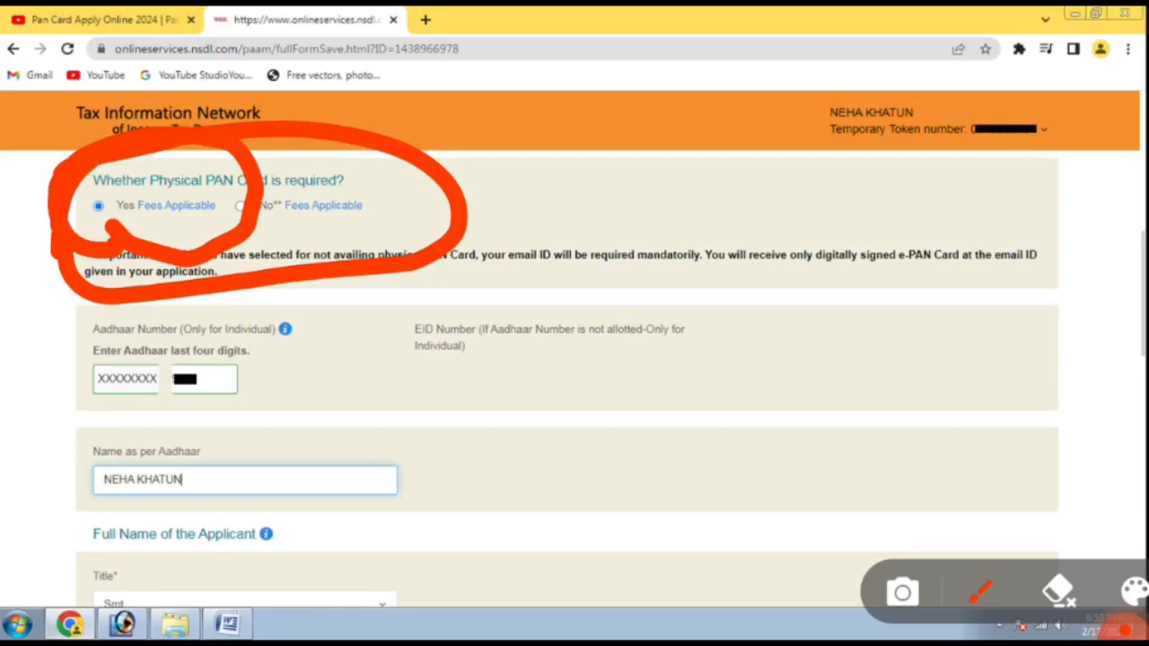
left_click(1059, 591)
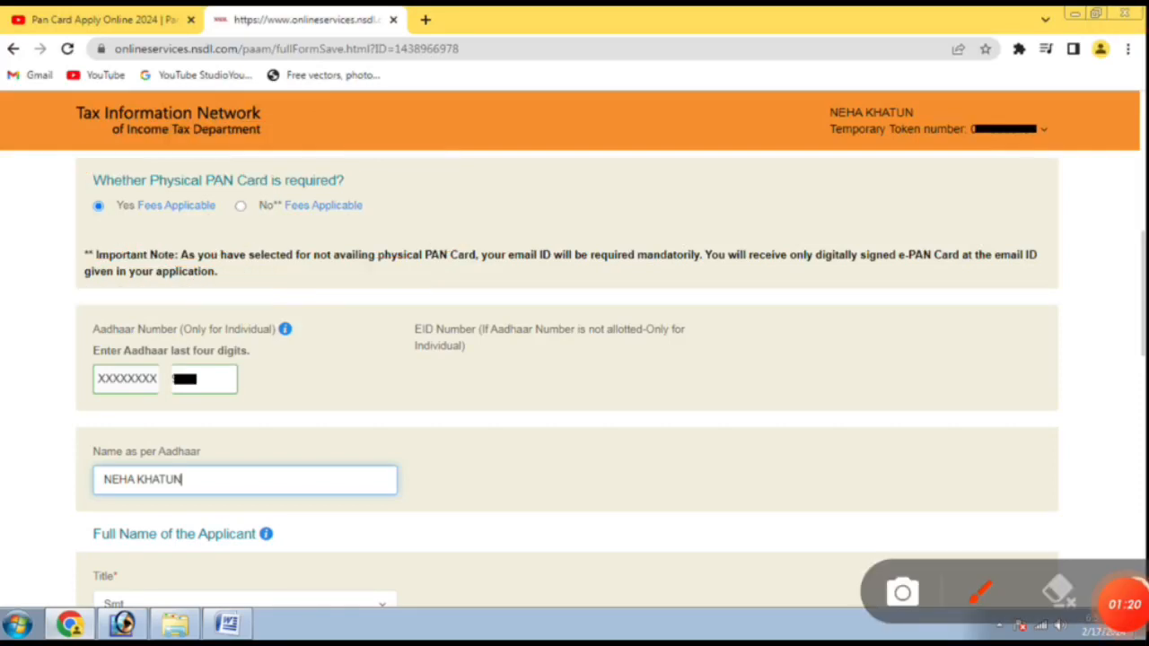
mouse_move(71, 415)
left_mouse_down()
mouse_move(319, 402)
mouse_move(323, 287)
mouse_move(72, 422)
mouse_move(85, 424)
left_mouse_up()
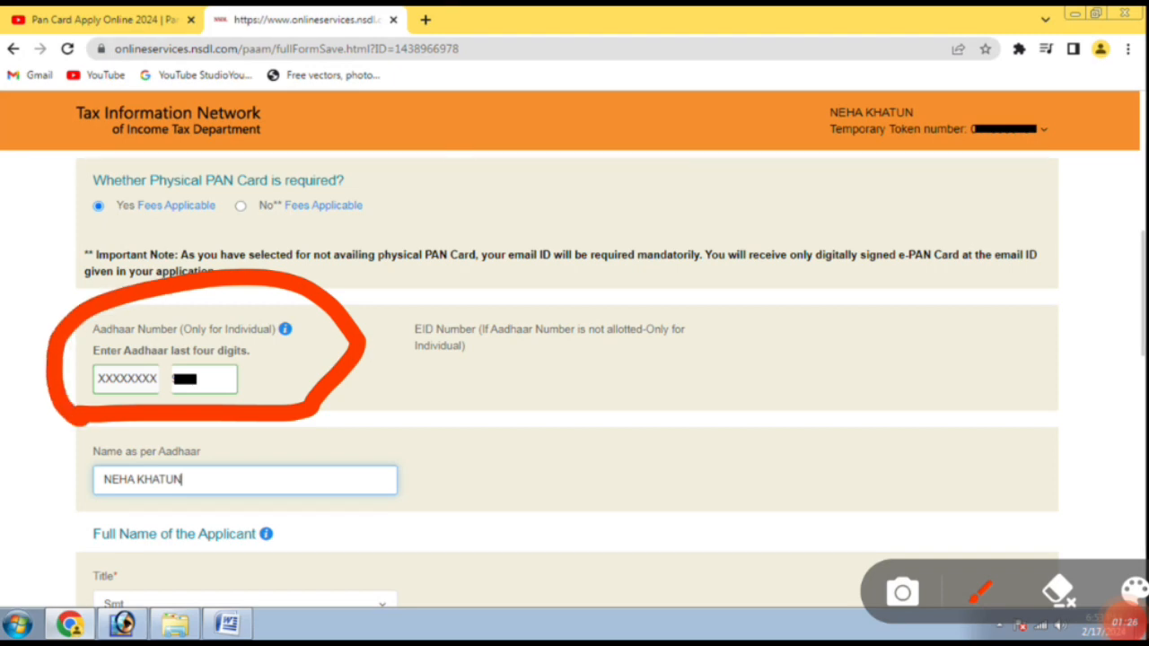
mouse_move(285, 331)
left_mouse_down()
mouse_move(146, 355)
mouse_move(271, 380)
mouse_move(204, 322)
left_mouse_up()
left_click(1059, 591)
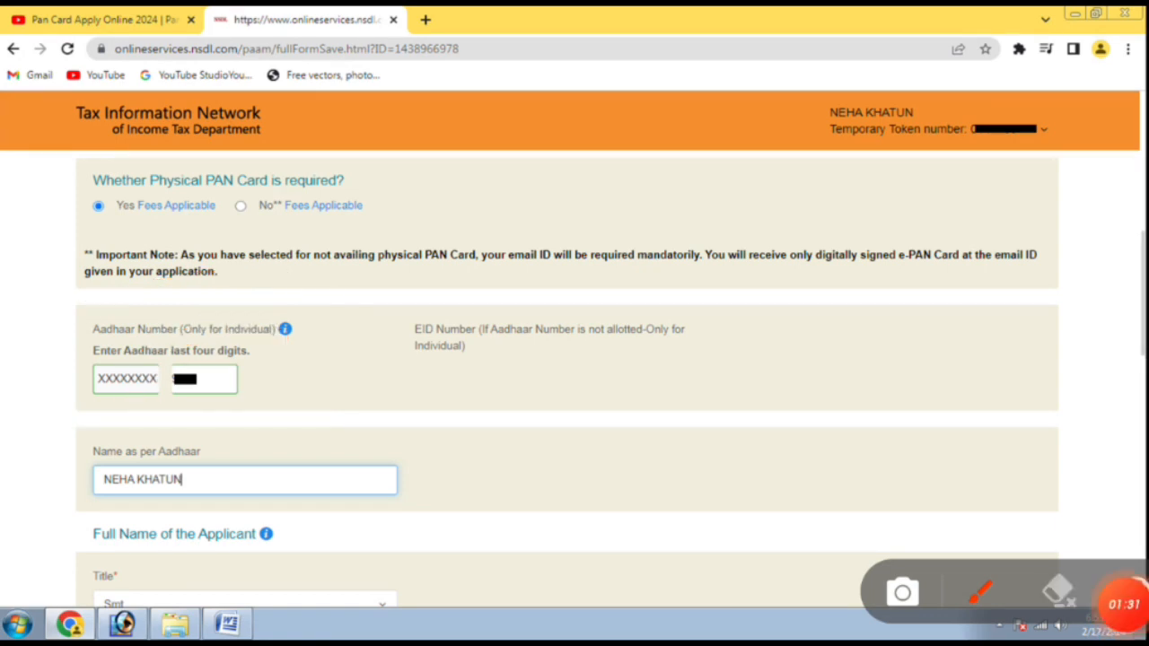
mouse_move(278, 411)
left_mouse_down()
mouse_move(208, 415)
mouse_move(41, 498)
mouse_move(411, 509)
mouse_move(217, 413)
mouse_move(205, 420)
left_mouse_up()
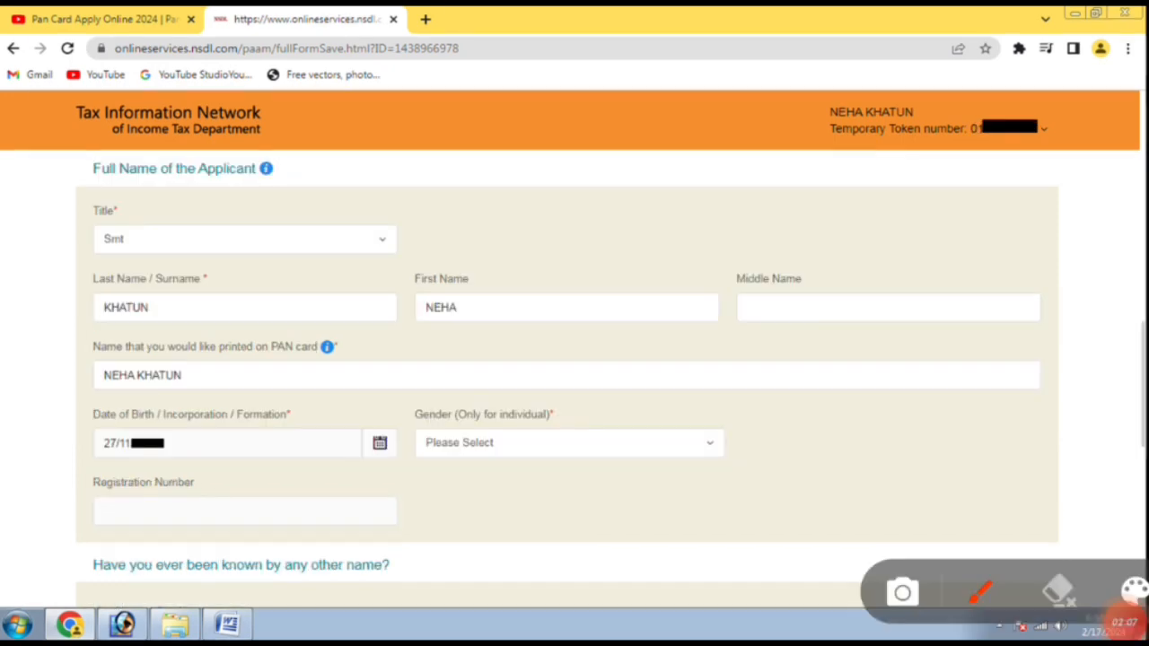
Review the date of birth field with its calendar and the applicant's gender selection.
mouse_move(297, 386)
left_mouse_down()
mouse_move(95, 395)
mouse_move(291, 491)
mouse_move(253, 371)
mouse_move(195, 388)
left_mouse_up()
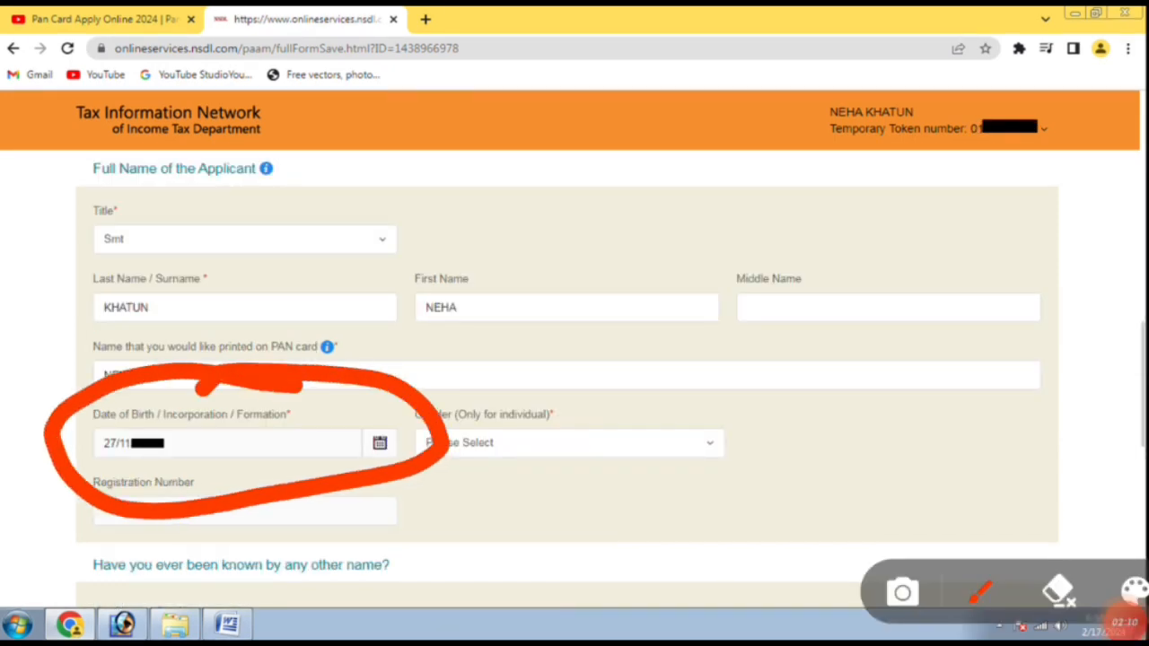
mouse_move(400, 388)
left_mouse_down()
mouse_move(453, 462)
mouse_move(355, 422)
left_mouse_up()
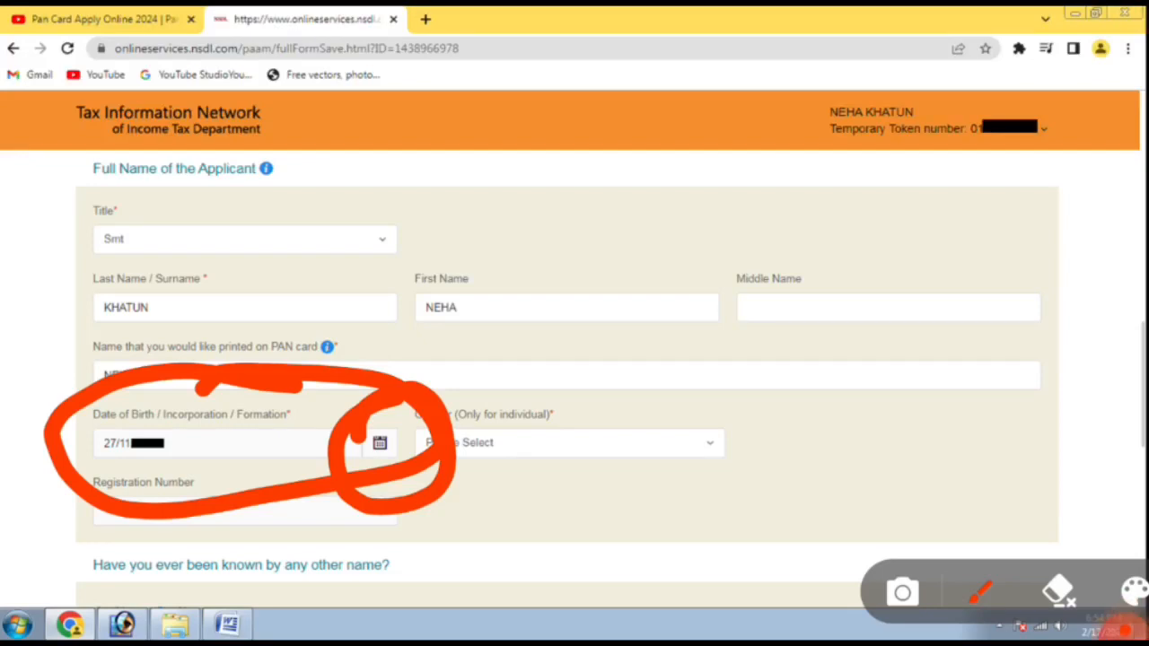
left_click(1059, 590)
mouse_move(687, 397)
left_mouse_down()
mouse_move(451, 397)
mouse_move(689, 513)
mouse_move(576, 373)
mouse_move(559, 383)
left_mouse_up()
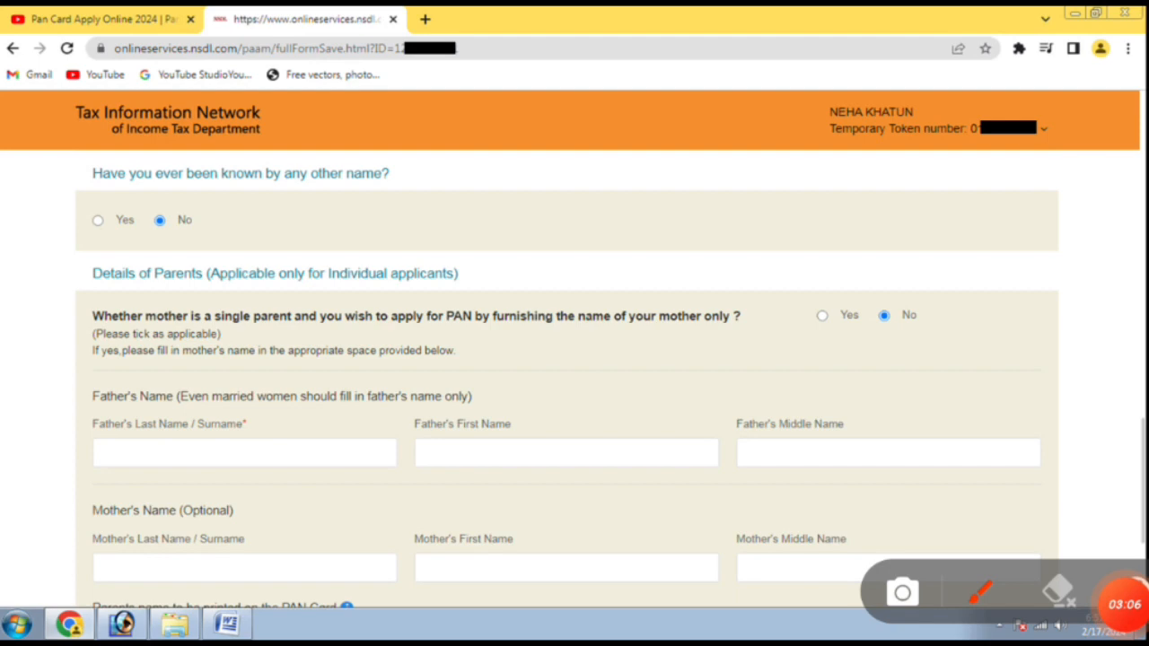
Check the question about being known by another name and the question about the mother being a single parent.
mouse_move(184, 135)
left_mouse_down()
mouse_move(98, 283)
mouse_move(504, 199)
mouse_move(179, 145)
left_mouse_up()
mouse_move(89, 355)
left_mouse_down()
mouse_move(795, 363)
mouse_move(790, 242)
mouse_move(99, 377)
left_mouse_up()
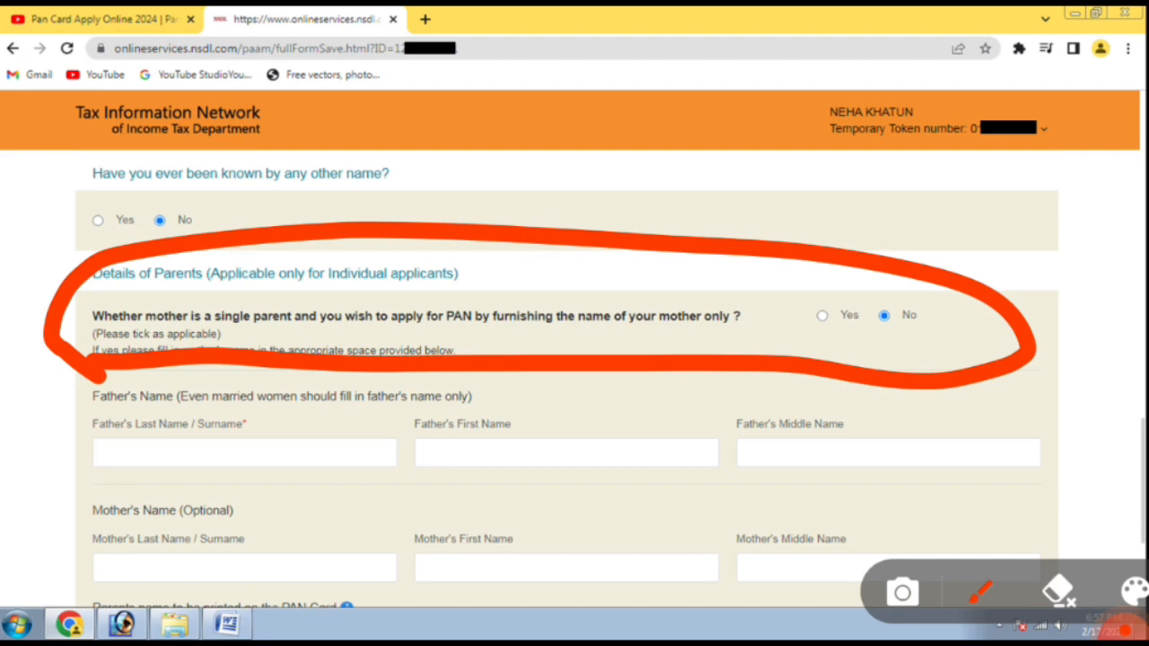
left_click(1059, 590)
Review the father's name section, covering the last name, first name and middle name fields.
mouse_move(90, 371)
left_mouse_down()
mouse_move(74, 382)
mouse_move(141, 494)
mouse_move(416, 494)
left_mouse_up()
left_click_drag(95, 374, 404, 364)
mouse_move(184, 427)
left_mouse_down()
mouse_move(457, 425)
mouse_move(258, 316)
mouse_move(161, 430)
left_mouse_up()
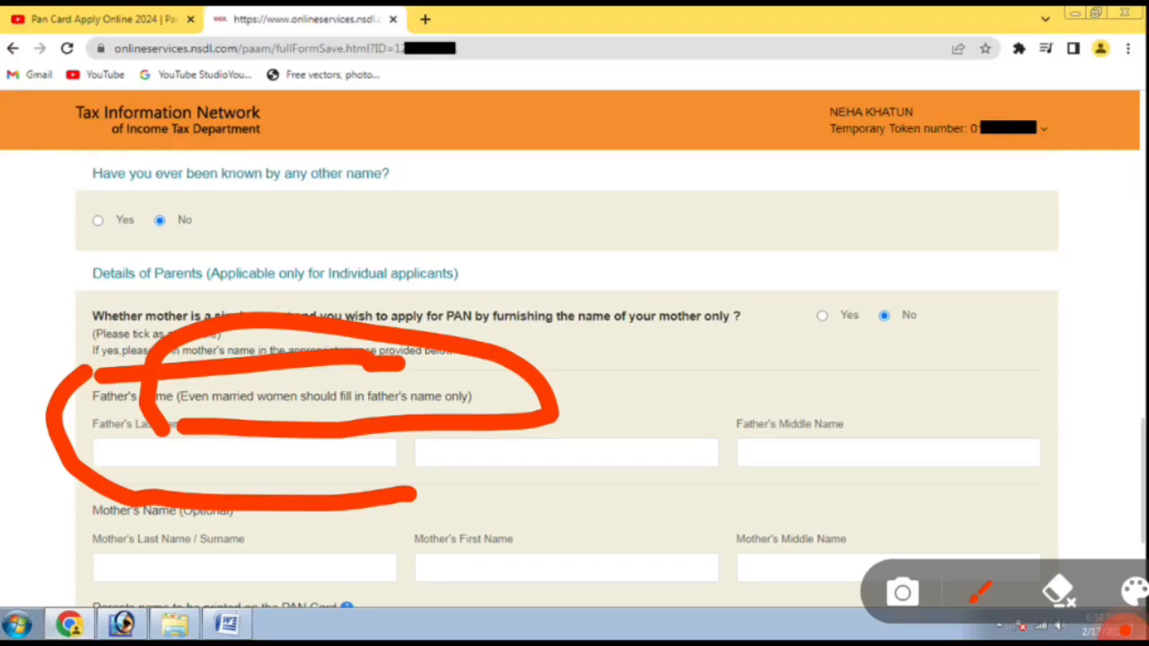
key("Escape")
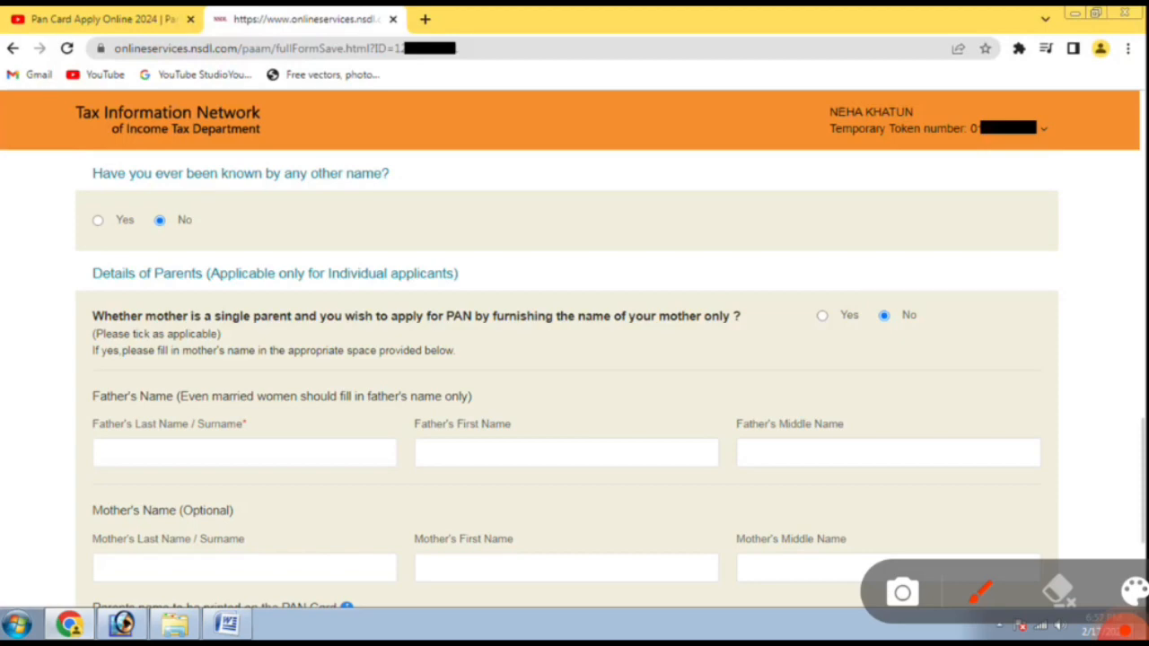
mouse_move(90, 471)
left_mouse_down()
mouse_move(202, 481)
mouse_move(440, 459)
mouse_move(56, 404)
mouse_move(94, 476)
left_mouse_up()
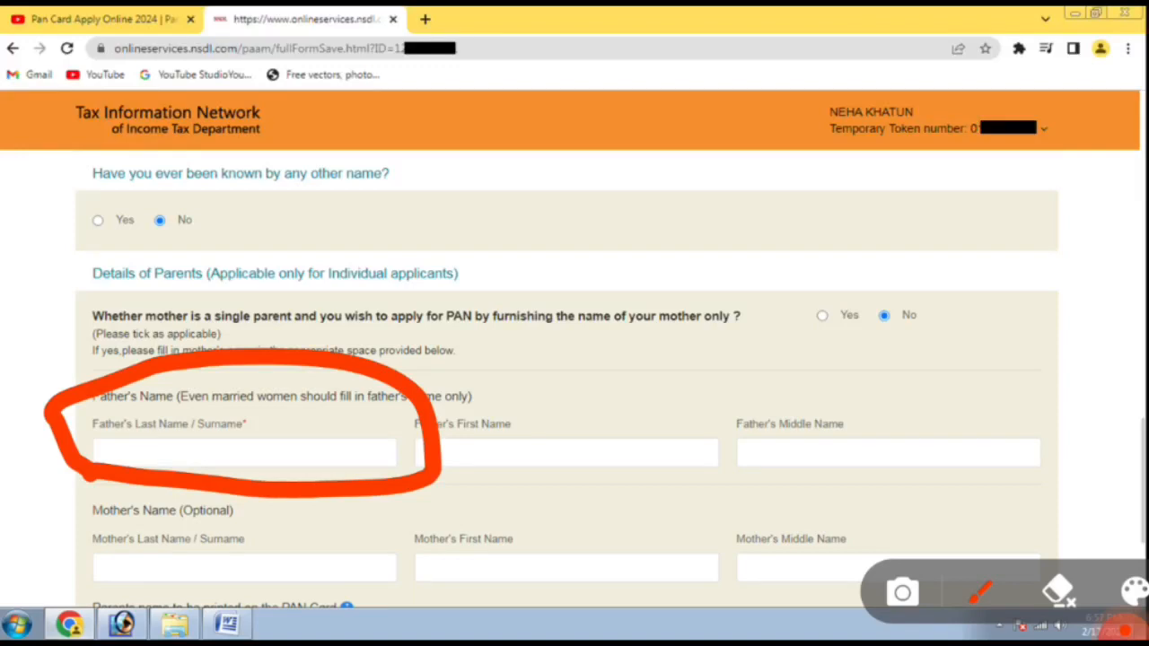
mouse_move(409, 473)
left_mouse_down()
mouse_move(745, 398)
mouse_move(413, 481)
left_mouse_up()
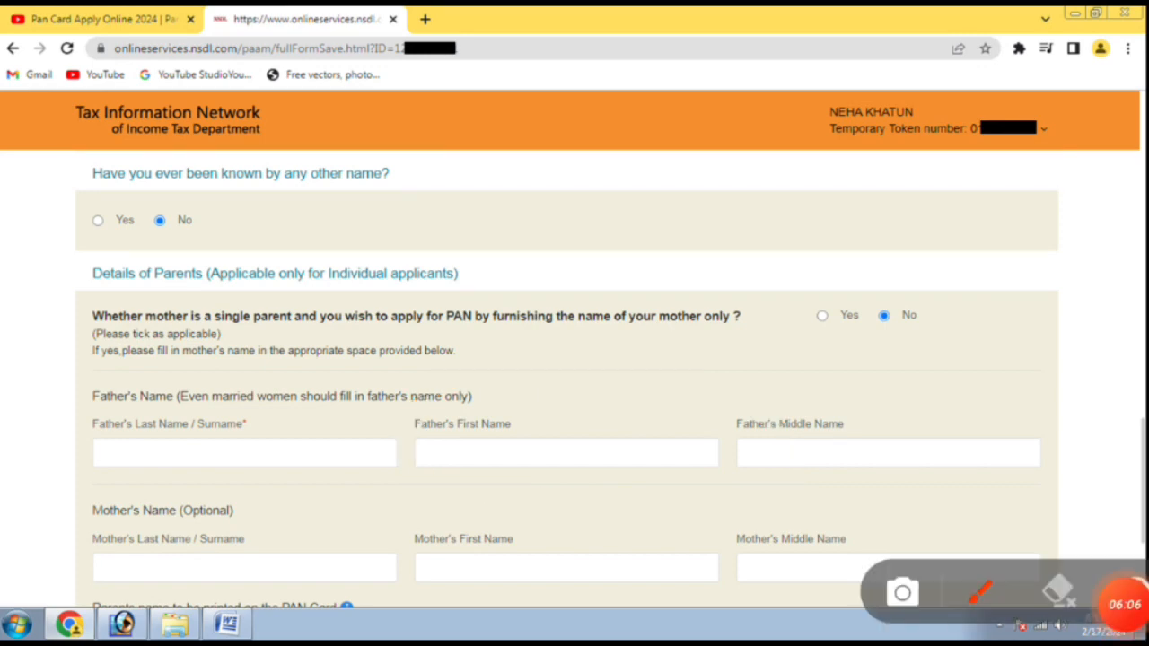
mouse_move(897, 373)
left_mouse_down()
mouse_move(780, 516)
mouse_move(808, 359)
left_mouse_up()
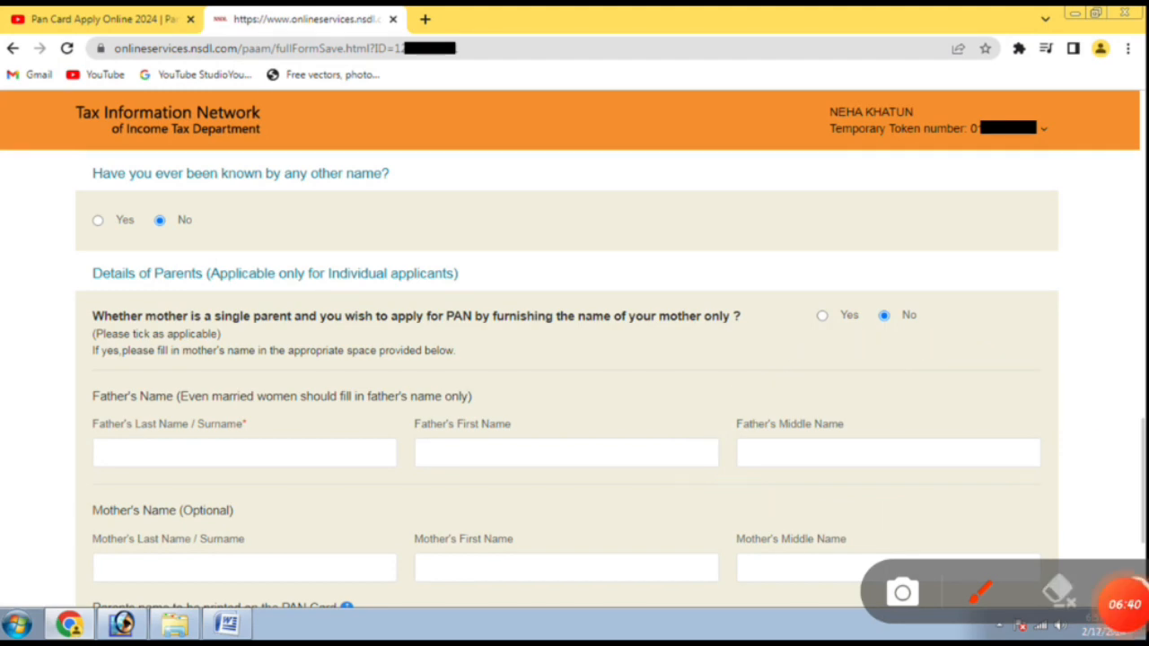
Review the optional mother's name fields and the choice of which parent's name is printed on the PAN card.
mouse_move(79, 485)
left_mouse_down()
mouse_move(68, 588)
mouse_move(341, 549)
mouse_move(54, 516)
mouse_move(55, 529)
left_mouse_up()
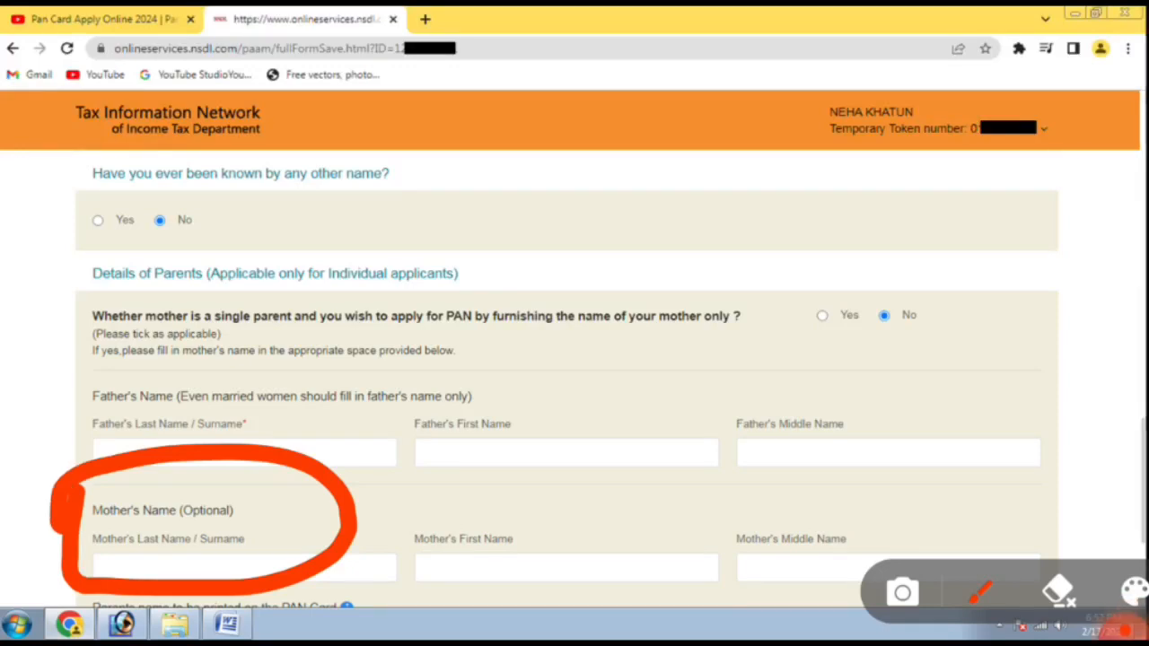
left_click(1059, 590)
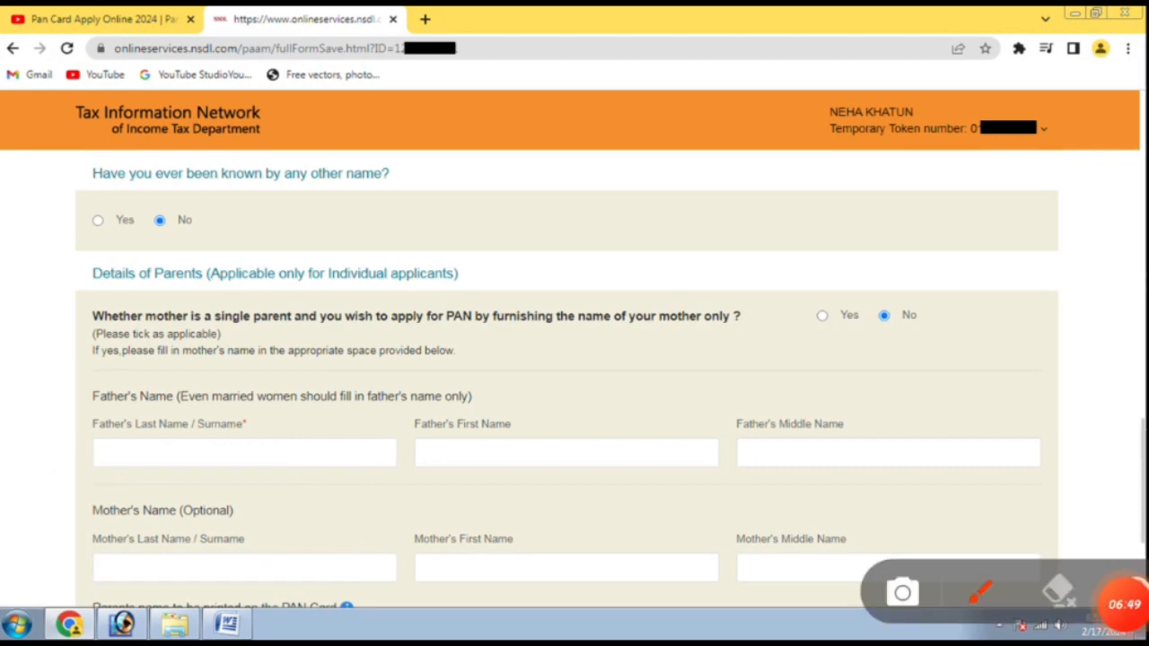
left_click_drag(101, 574, 266, 574)
left_click_drag(426, 579, 598, 593)
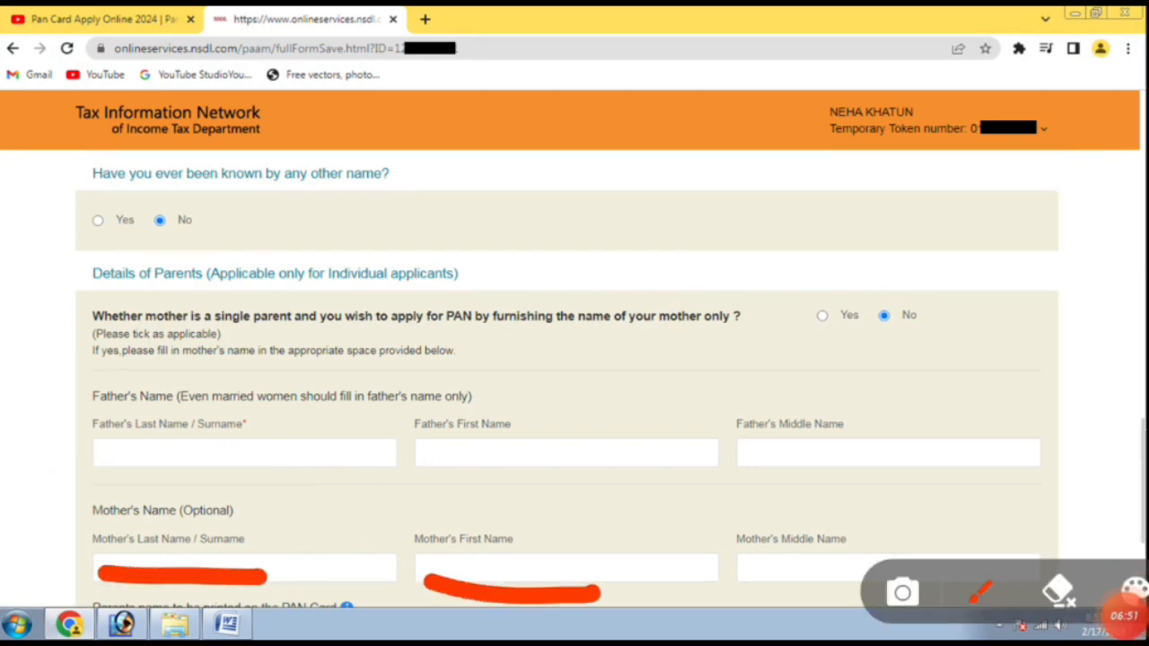
left_click_drag(725, 572, 863, 568)
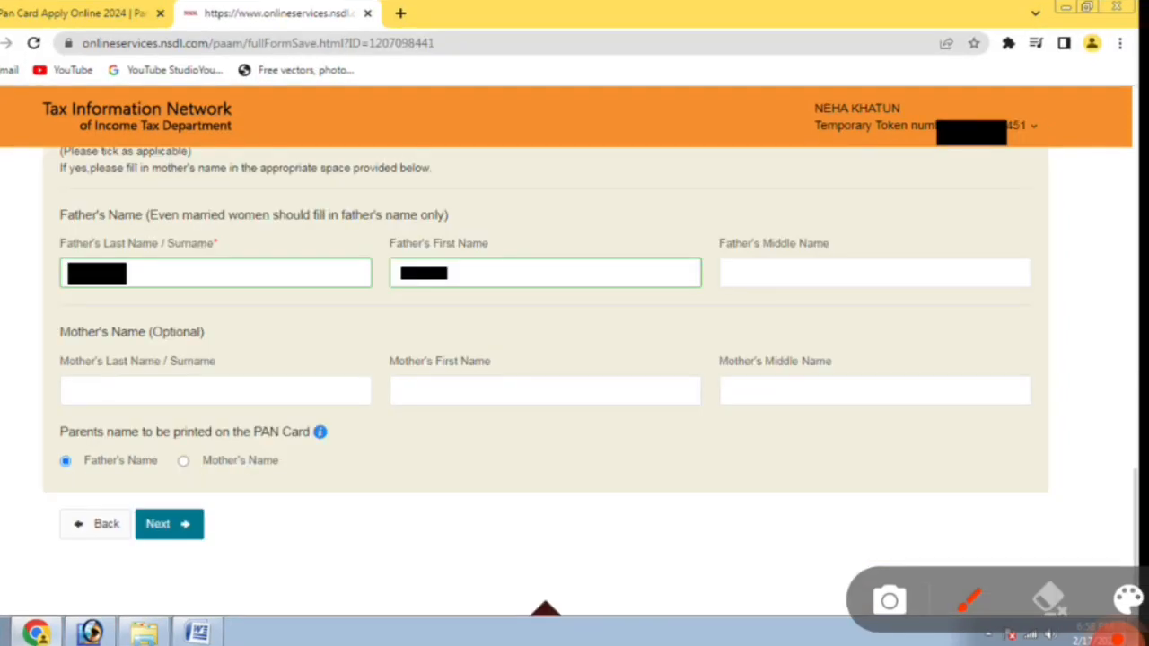
mouse_move(36, 494)
left_mouse_down()
mouse_move(275, 489)
mouse_move(65, 502)
left_mouse_up()
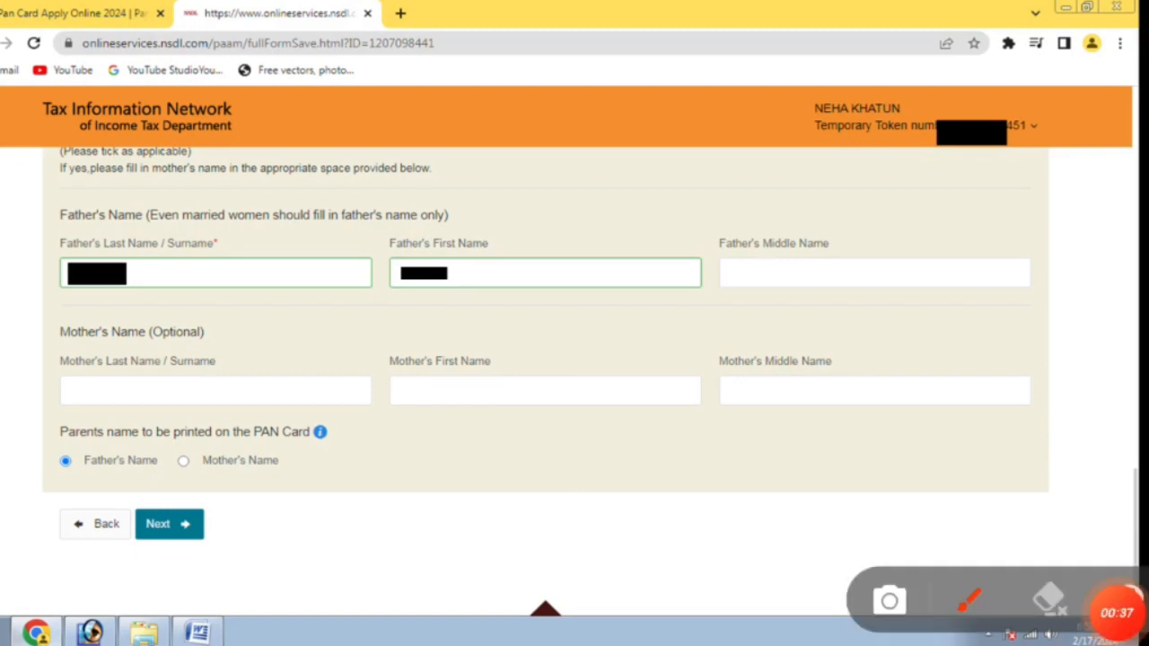
mouse_move(275, 473)
left_mouse_down()
mouse_move(239, 475)
mouse_move(315, 498)
mouse_move(269, 466)
left_mouse_up()
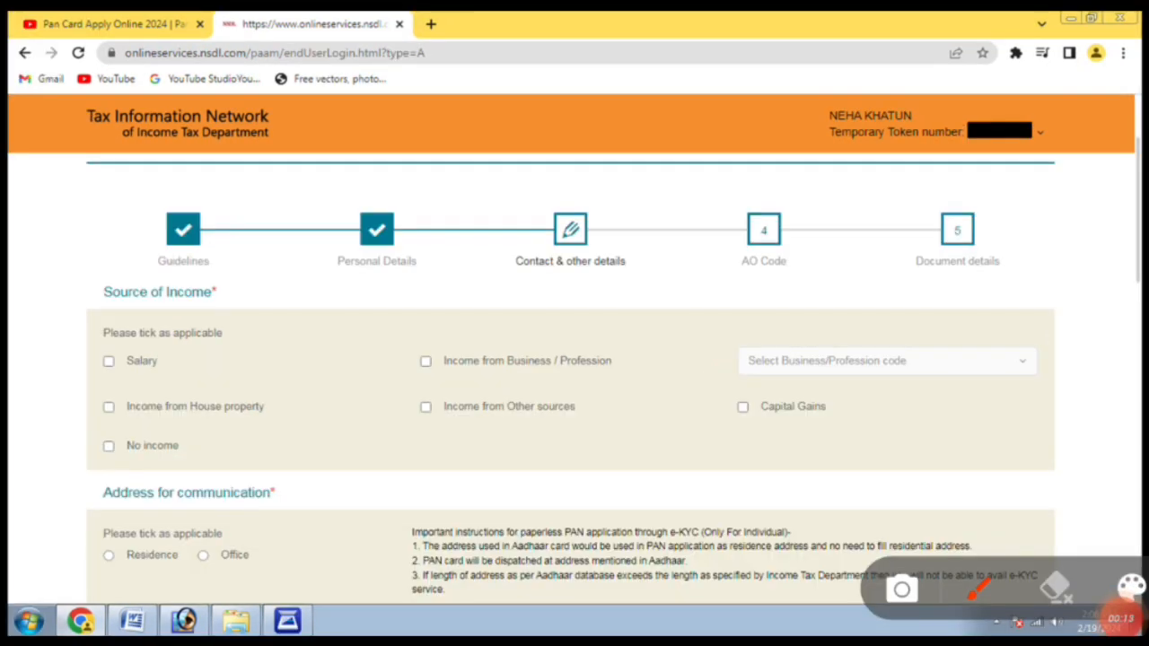
Review the Source of Income options in the contact and other details section.
mouse_move(81, 323)
left_mouse_down()
mouse_move(107, 321)
mouse_move(126, 256)
mouse_move(85, 305)
left_mouse_up()
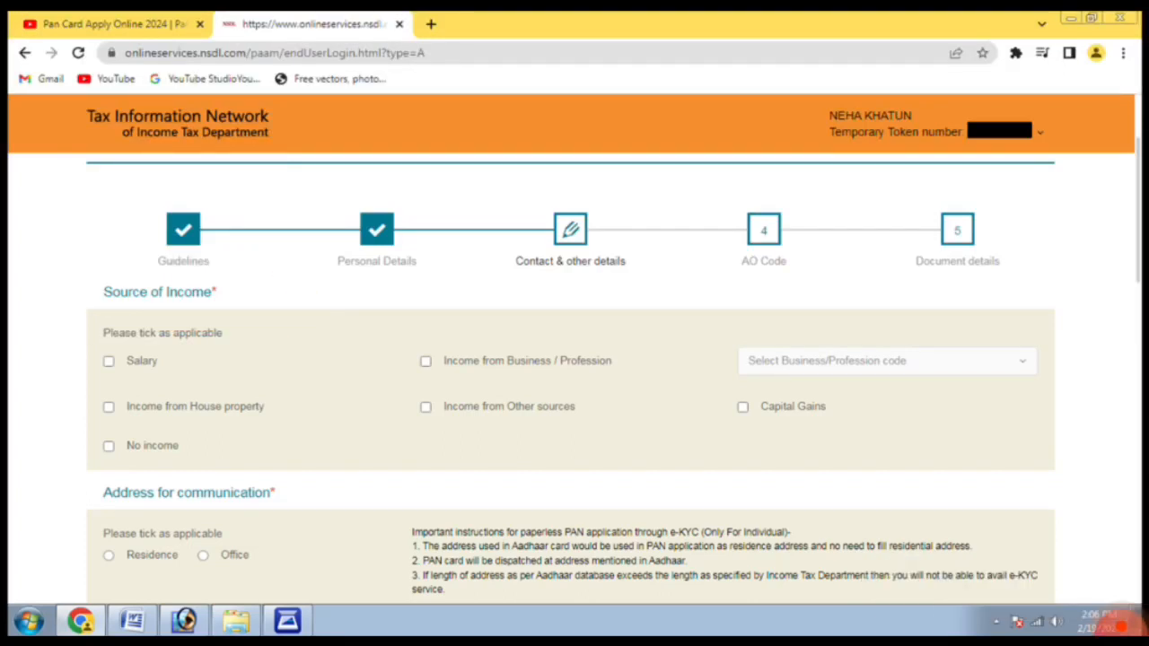
mouse_move(1120, 625)
mouse_move(135, 307)
left_mouse_down()
mouse_move(196, 508)
mouse_move(714, 474)
mouse_move(1064, 377)
mouse_move(340, 300)
mouse_move(106, 309)
left_mouse_up()
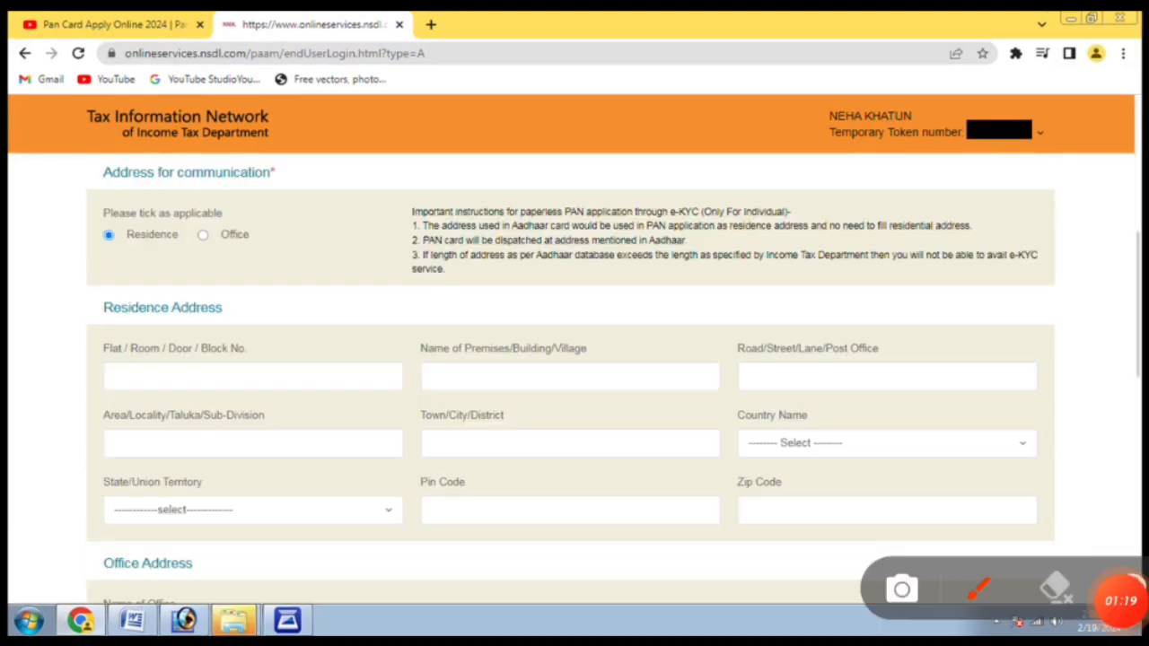
Check the Residence or Office choice for the communication address and the start of the residence address section.
mouse_move(77, 196)
left_mouse_down()
mouse_move(350, 142)
mouse_move(101, 236)
left_mouse_up()
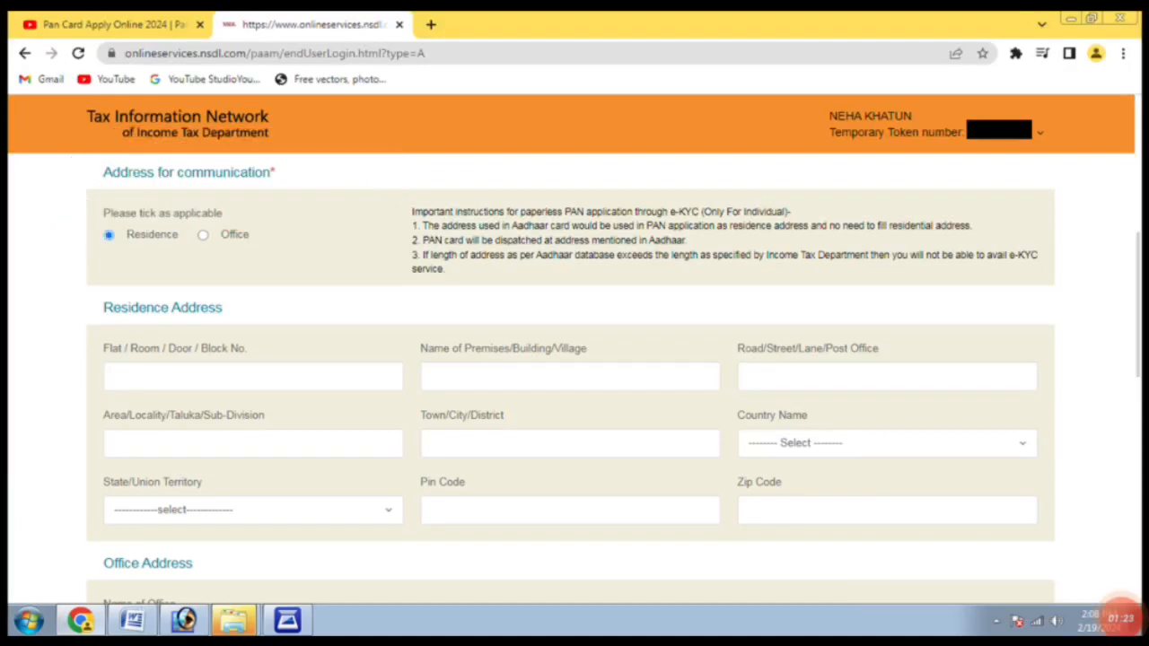
left_click(1120, 617)
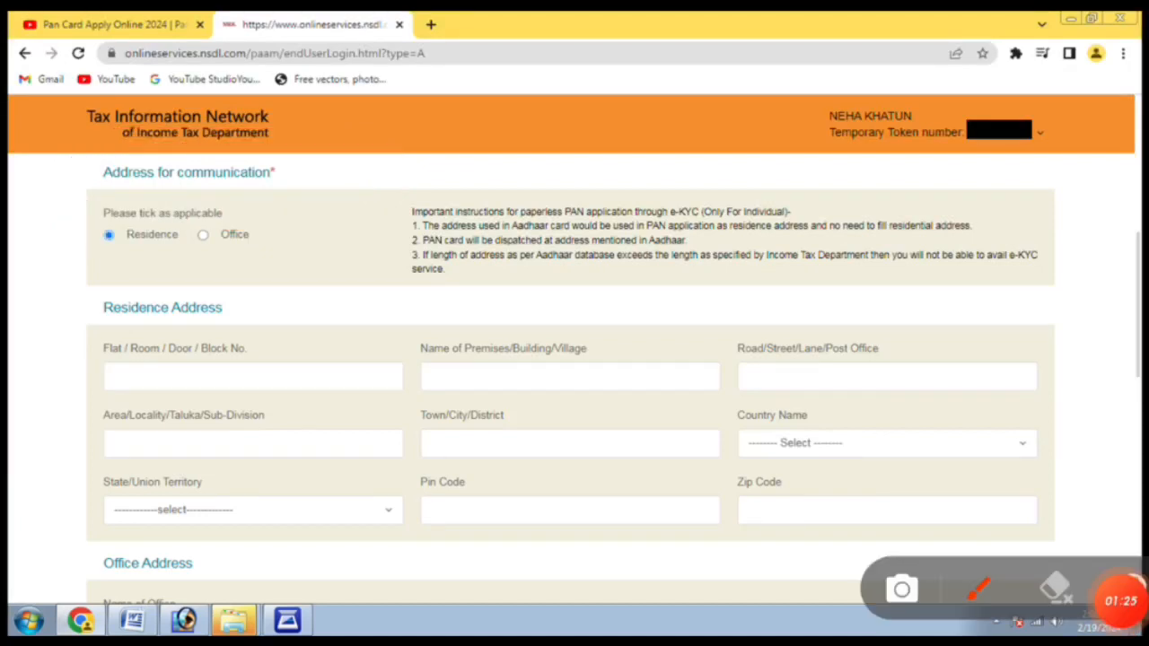
mouse_move(99, 271)
left_mouse_down()
mouse_move(116, 184)
mouse_move(78, 278)
left_mouse_up()
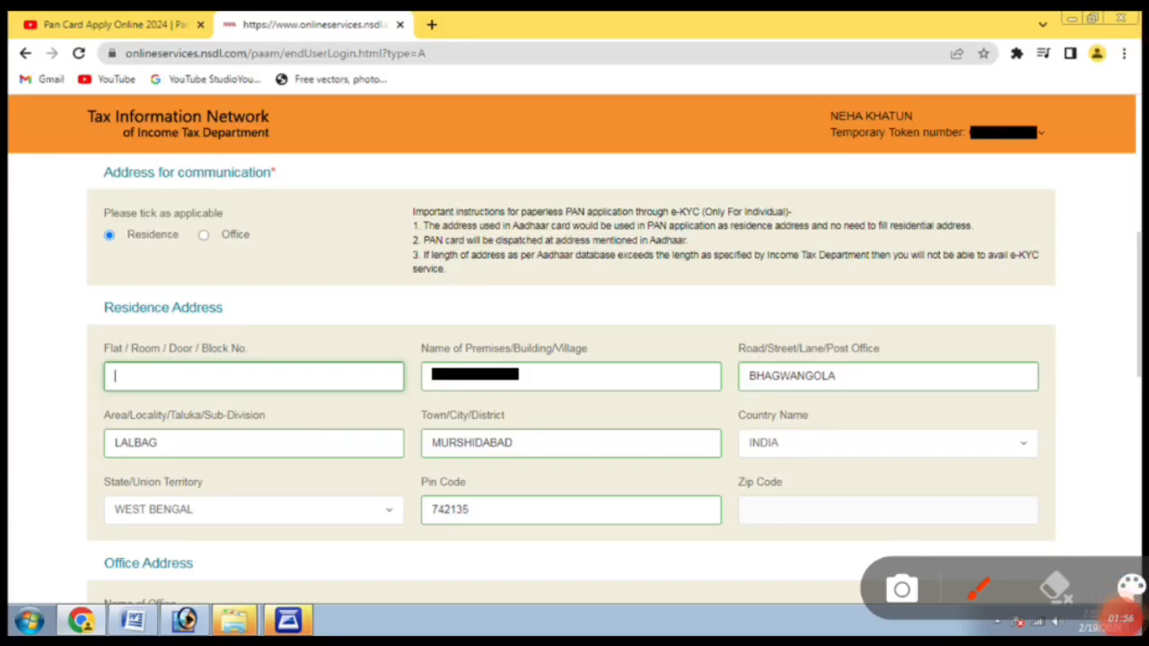
Review the residence address fields for flat or door number, premises or village, and road or post office.
mouse_move(99, 397)
left_mouse_down()
mouse_move(220, 405)
mouse_move(444, 363)
mouse_move(81, 394)
left_mouse_up()
mouse_move(413, 411)
left_mouse_down()
mouse_move(555, 402)
mouse_move(628, 300)
mouse_move(400, 386)
mouse_move(411, 409)
left_mouse_up()
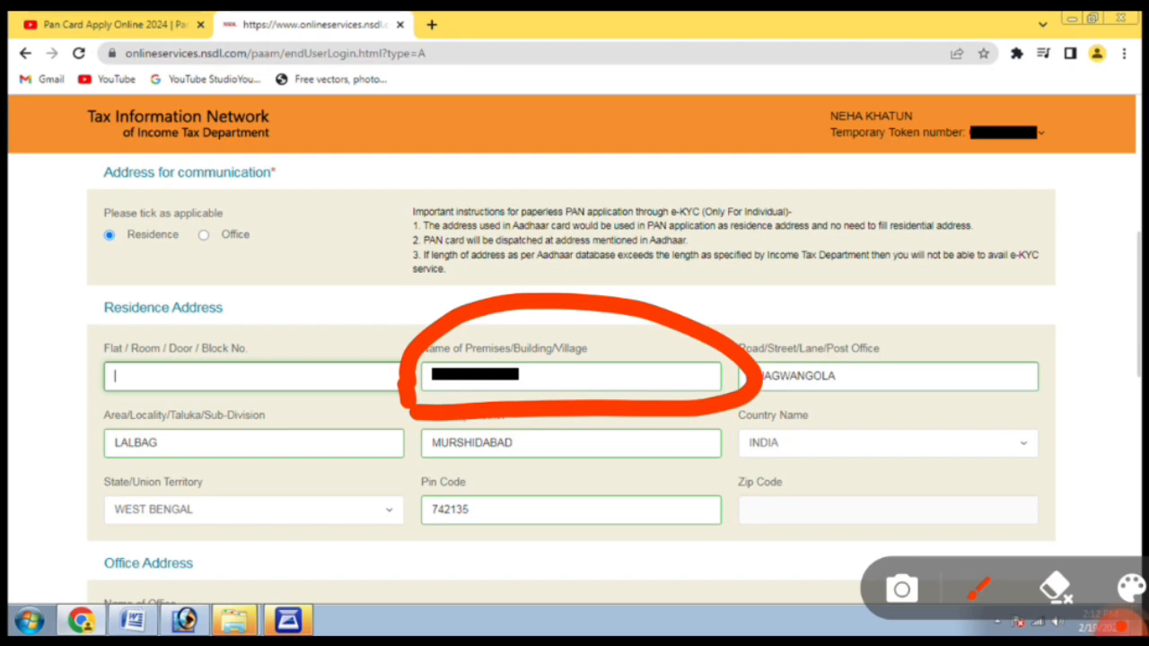
left_click(1055, 589)
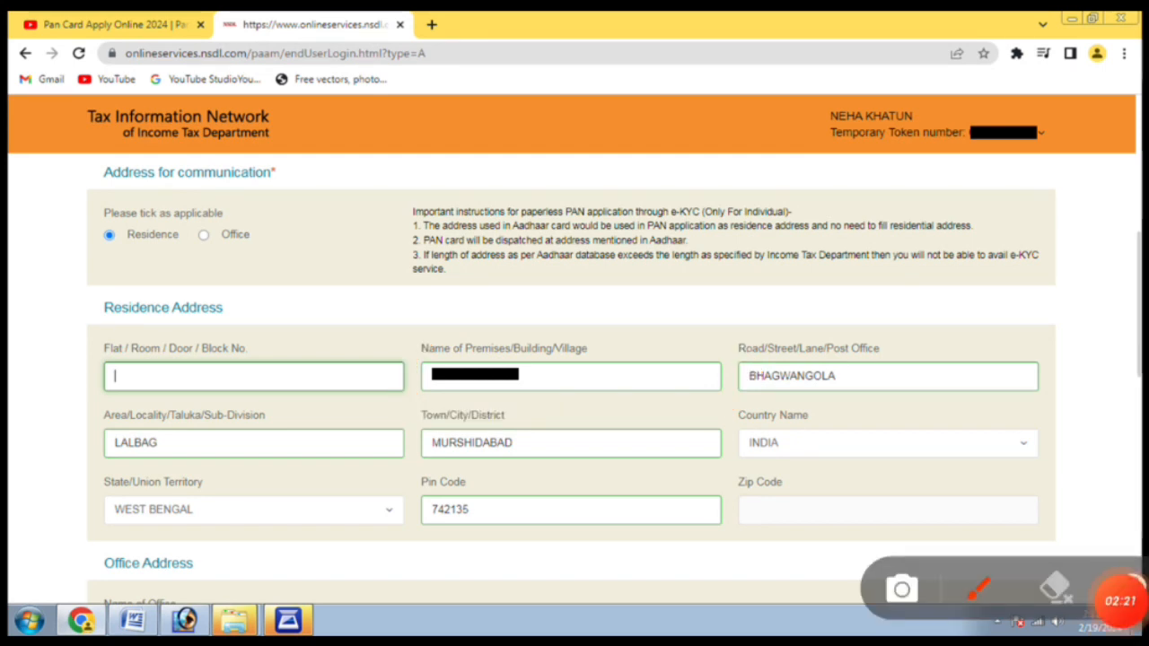
mouse_move(709, 397)
left_mouse_down()
mouse_move(1039, 400)
mouse_move(698, 346)
mouse_move(696, 394)
mouse_move(1107, 361)
mouse_move(718, 414)
left_mouse_up()
left_click(1055, 588)
left_click(1055, 589)
Review the residence address fields for area or sub-division, town or district, country, state and pin code.
mouse_move(77, 464)
left_mouse_down()
mouse_move(455, 426)
mouse_move(59, 424)
mouse_move(76, 458)
left_mouse_up()
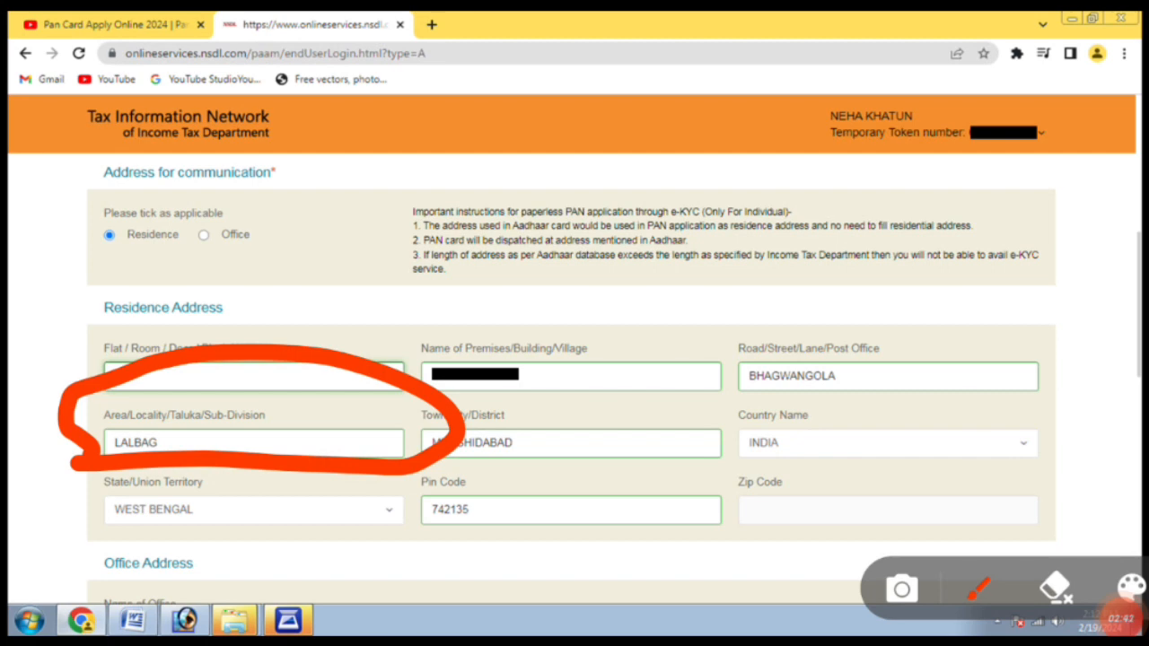
left_click(1056, 588)
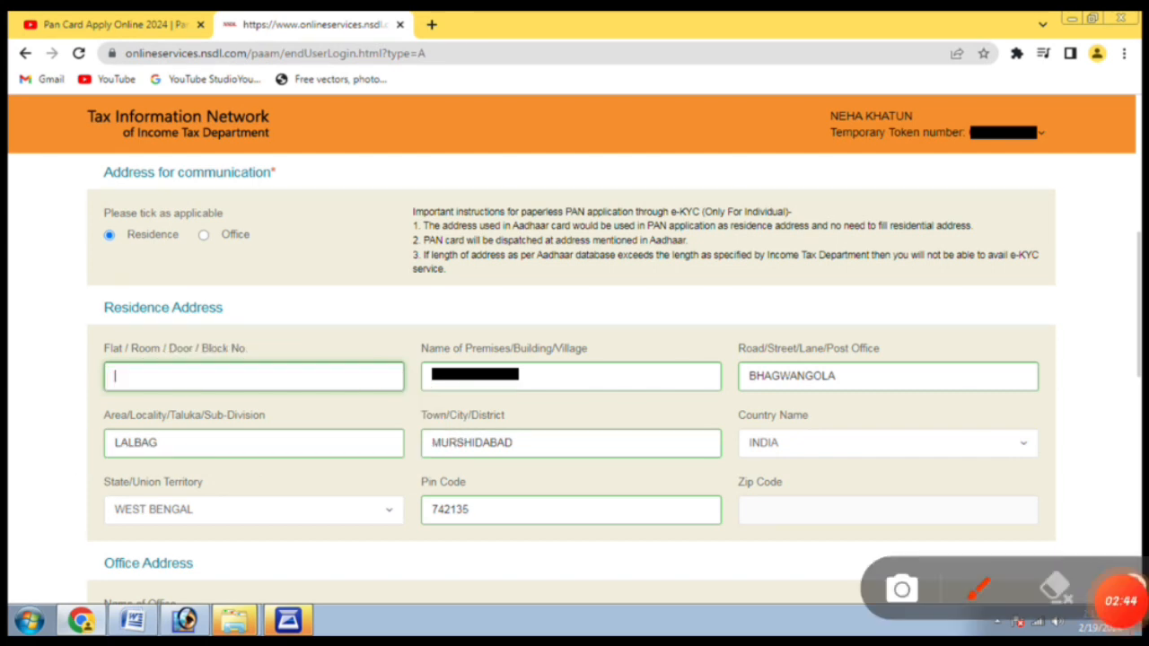
mouse_move(389, 461)
left_mouse_down()
mouse_move(477, 466)
mouse_move(781, 424)
mouse_move(392, 409)
mouse_move(399, 485)
left_mouse_up()
left_click(1055, 589)
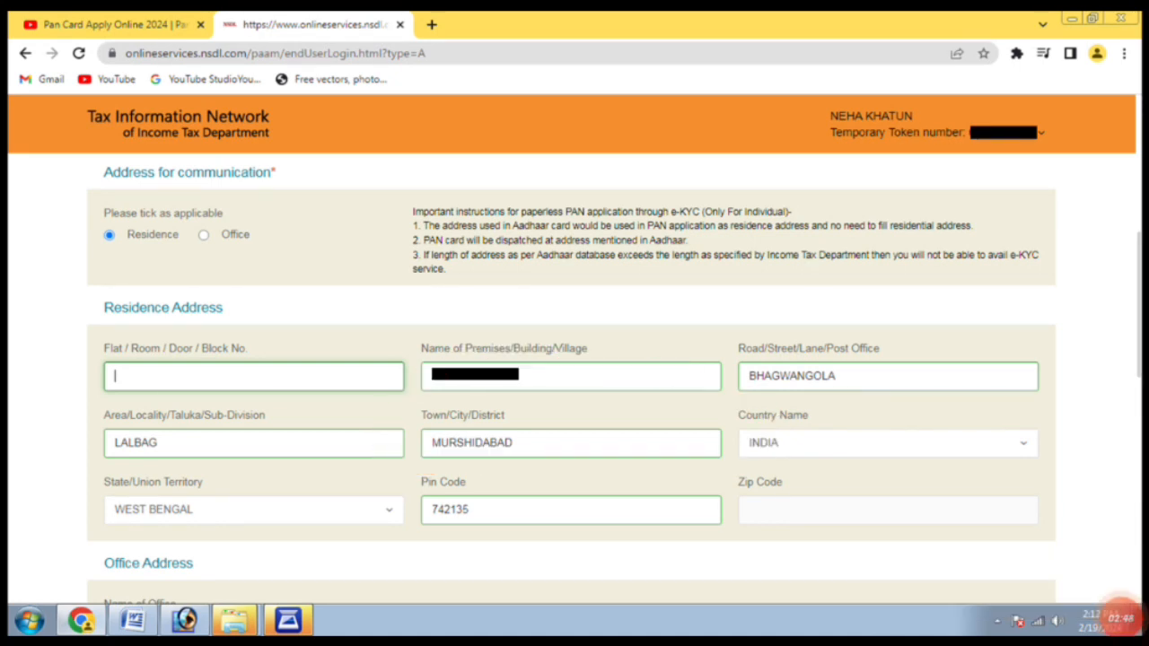
mouse_move(722, 460)
left_mouse_down()
mouse_move(888, 492)
mouse_move(843, 368)
mouse_move(713, 474)
left_mouse_up()
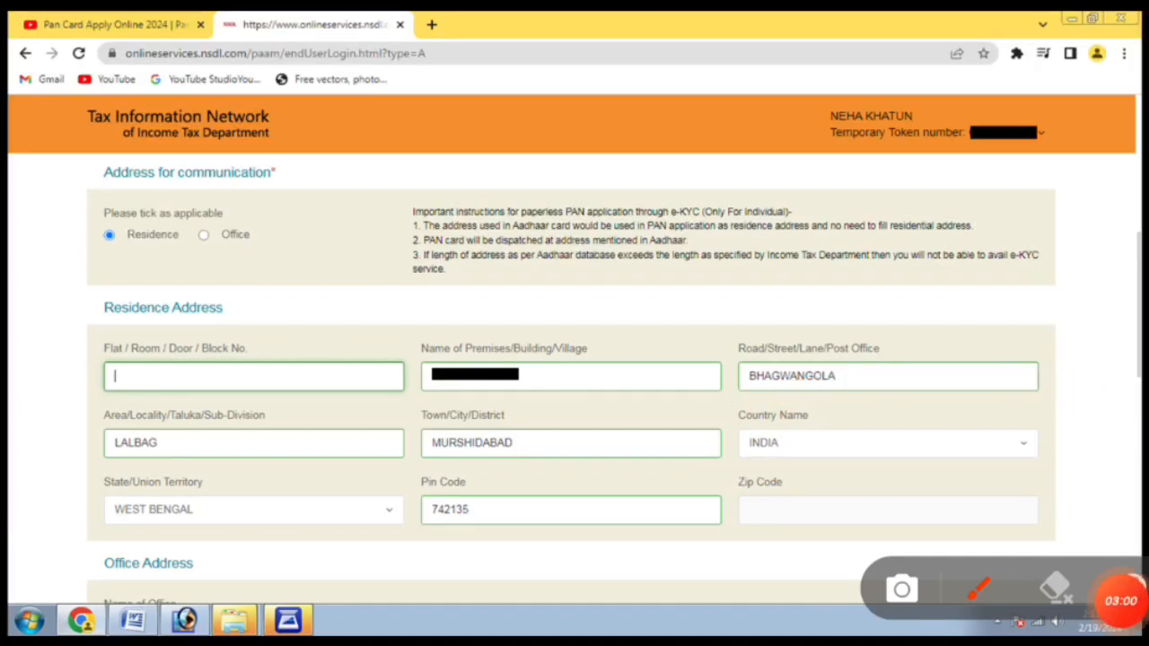
mouse_move(106, 538)
left_mouse_down()
mouse_move(243, 544)
mouse_move(323, 441)
mouse_move(59, 517)
mouse_move(71, 529)
left_mouse_up()
left_click(1056, 589)
mouse_move(567, 473)
left_mouse_down()
mouse_move(574, 544)
mouse_move(490, 484)
left_mouse_up()
left_click(1120, 601)
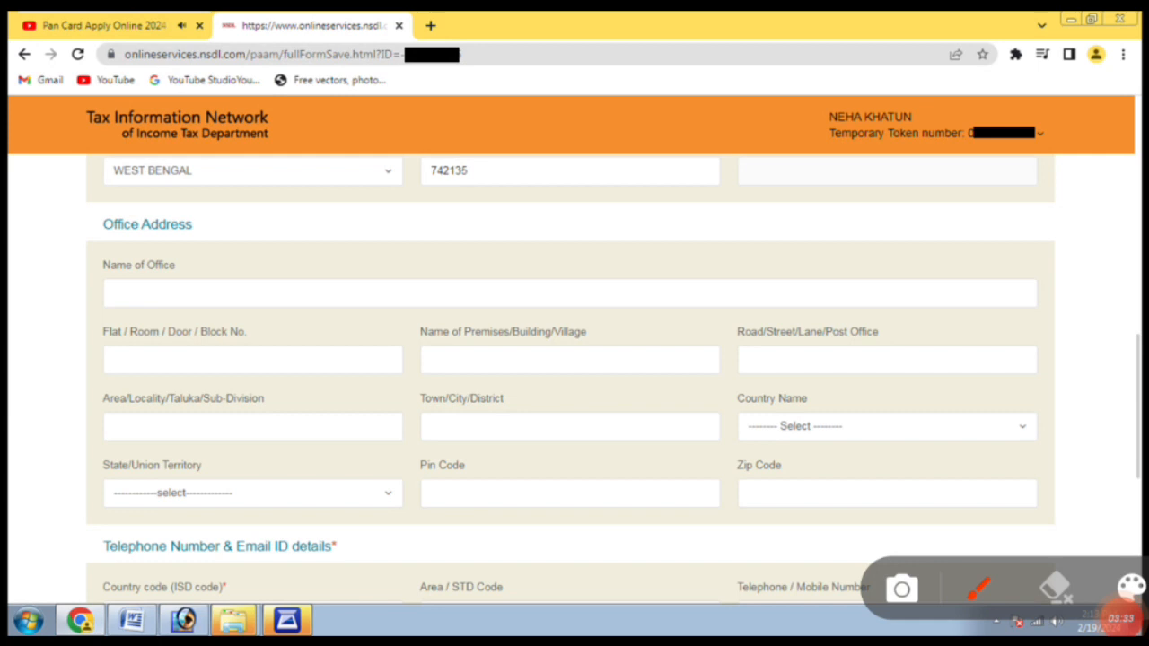
Review the office address section and the country code and area/STD code fields of the telephone details.
mouse_move(188, 197)
left_mouse_down()
mouse_move(12, 404)
mouse_move(680, 543)
mouse_move(1082, 341)
mouse_move(175, 208)
mouse_move(117, 223)
left_mouse_up()
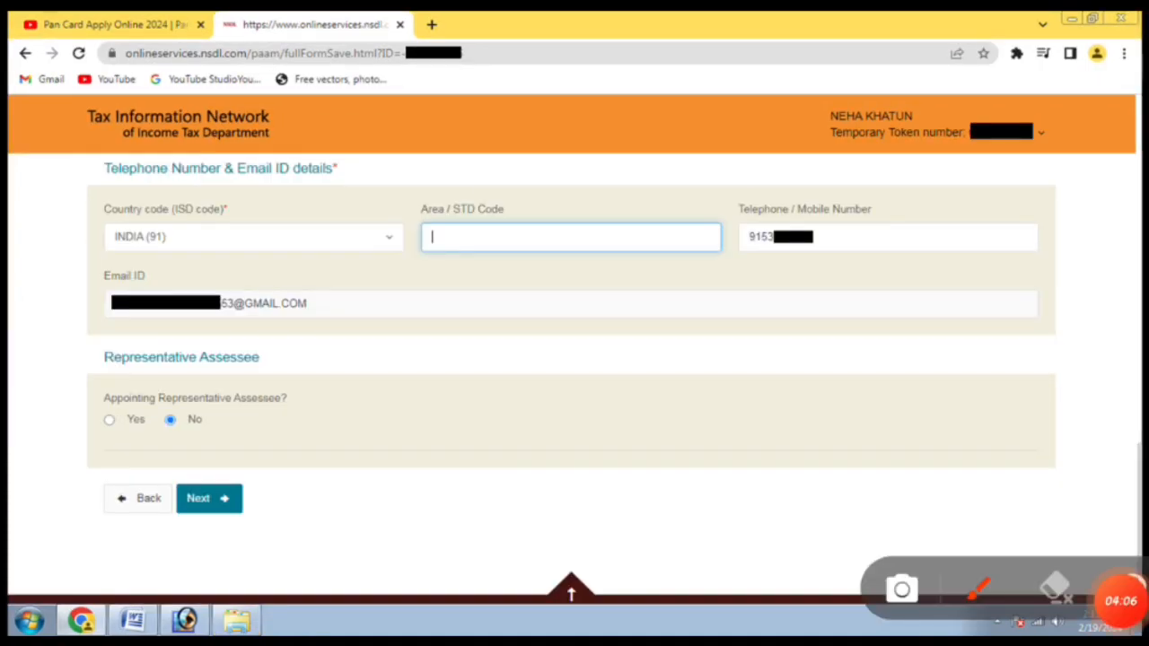
mouse_move(83, 194)
left_mouse_down()
mouse_move(237, 214)
mouse_move(289, 123)
mouse_move(64, 178)
left_mouse_up()
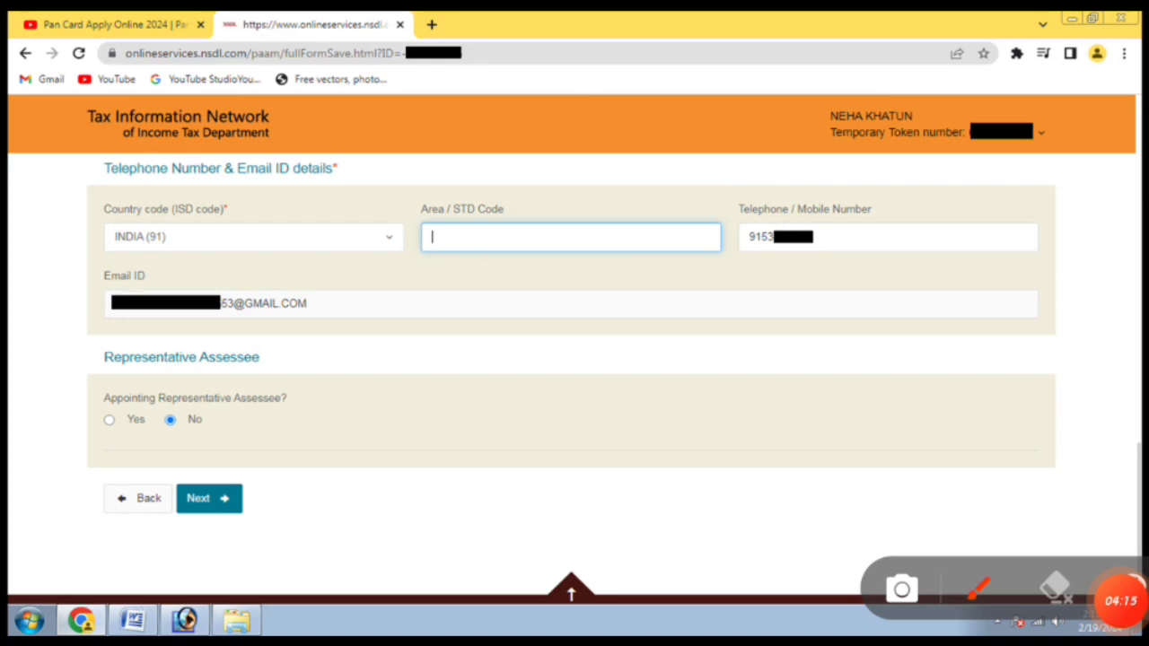
mouse_move(97, 268)
left_mouse_down()
mouse_move(152, 276)
mouse_move(420, 173)
mouse_move(87, 262)
left_mouse_up()
mouse_move(411, 277)
left_mouse_down()
mouse_move(708, 274)
mouse_move(428, 274)
left_mouse_up()
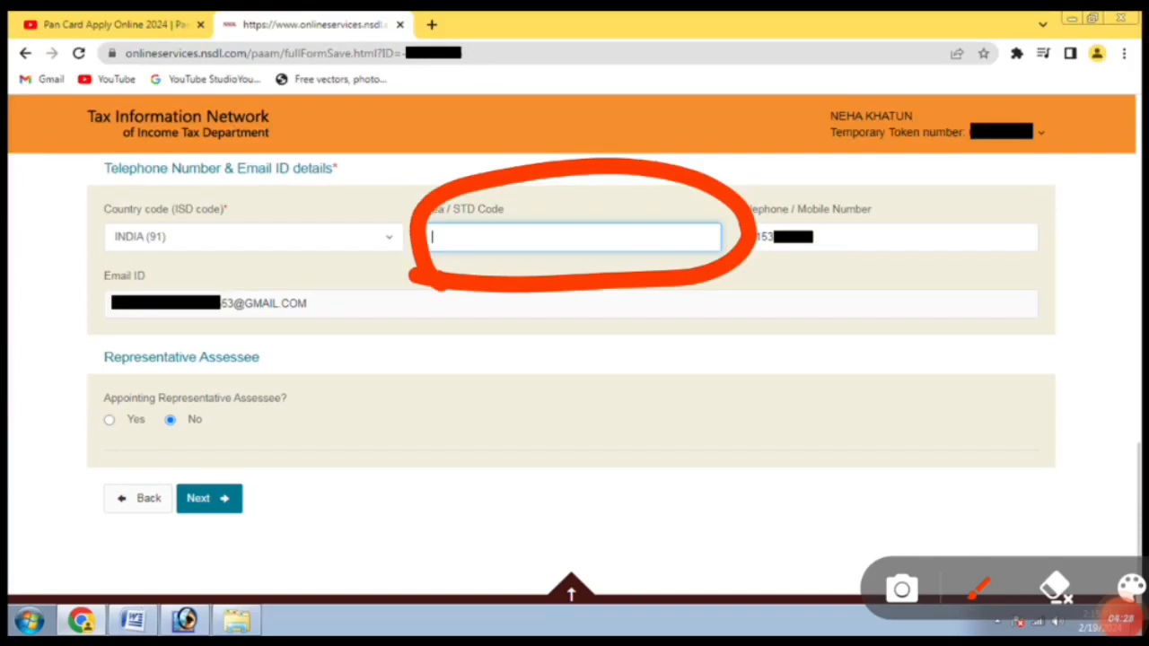
Review the telephone or mobile number and email ID fields of the contact details.
left_click(1120, 617)
mouse_move(725, 259)
left_mouse_down()
mouse_move(1055, 273)
mouse_move(720, 262)
left_mouse_up()
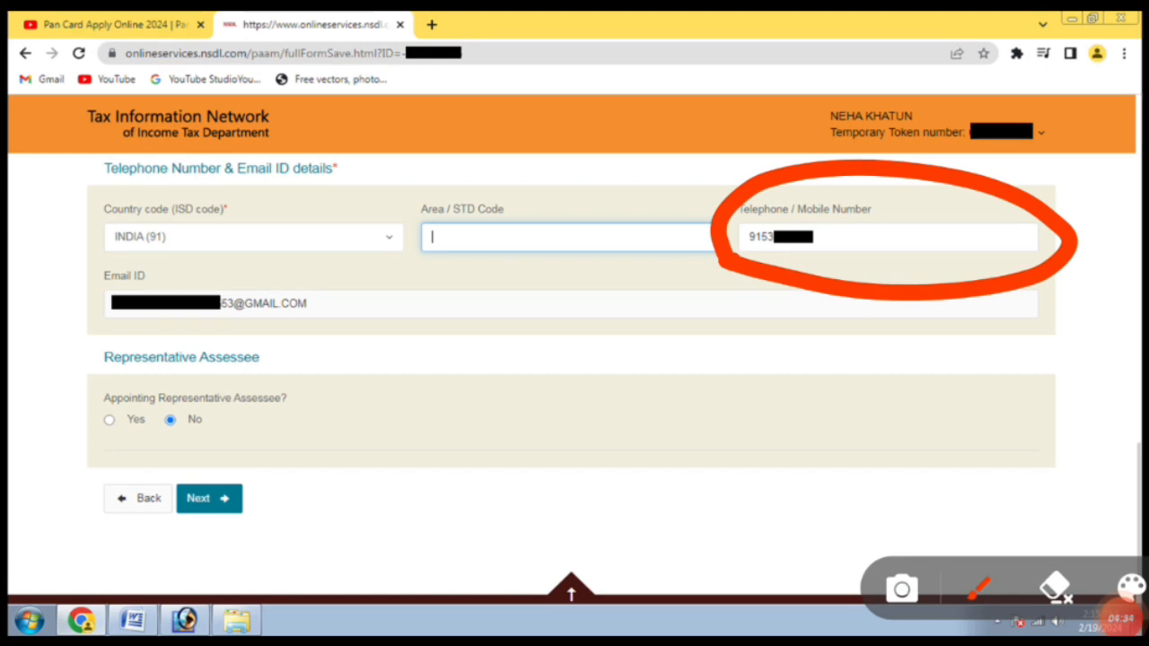
left_click(1056, 587)
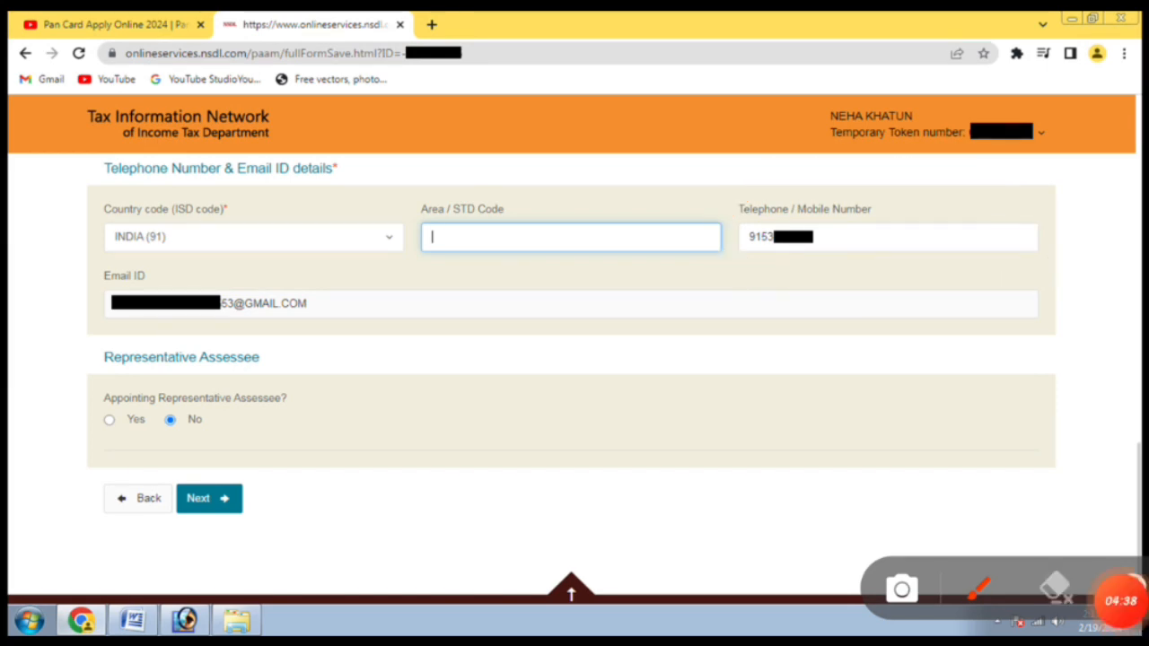
mouse_move(110, 335)
left_mouse_down()
mouse_move(400, 262)
mouse_move(90, 336)
mouse_move(108, 355)
left_mouse_up()
left_click(1056, 588)
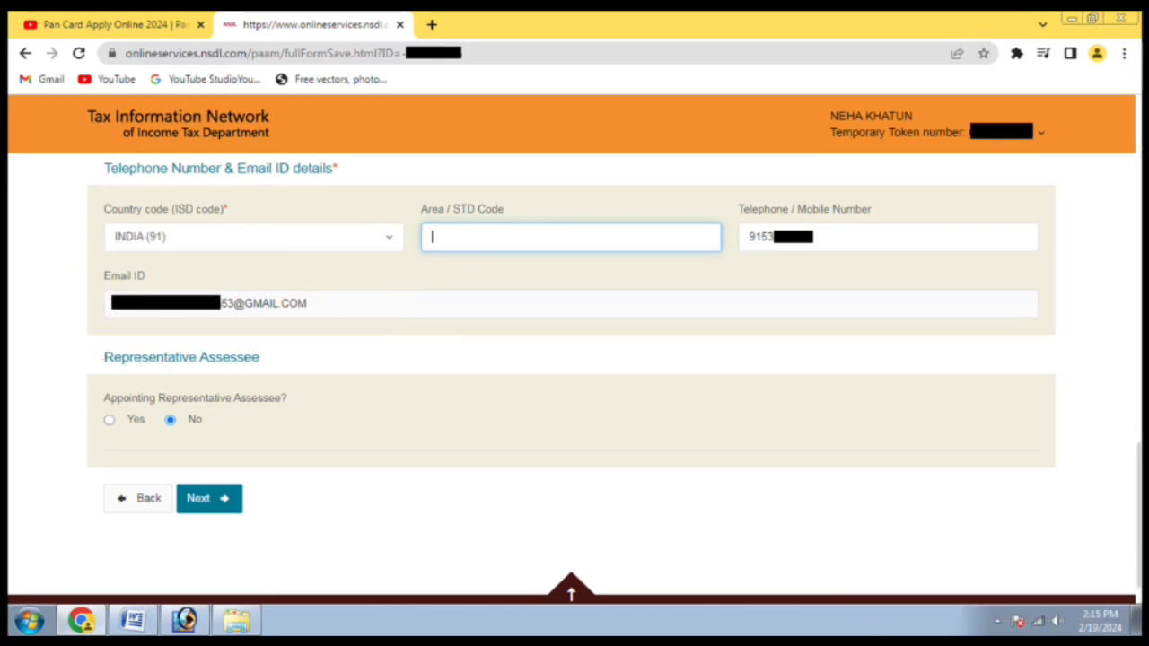
Check the Yes or No choice for appointing a Representative Assessee and the way to continue to the AO code page.
mouse_move(74, 436)
left_mouse_down()
mouse_move(397, 386)
mouse_move(59, 430)
left_mouse_up()
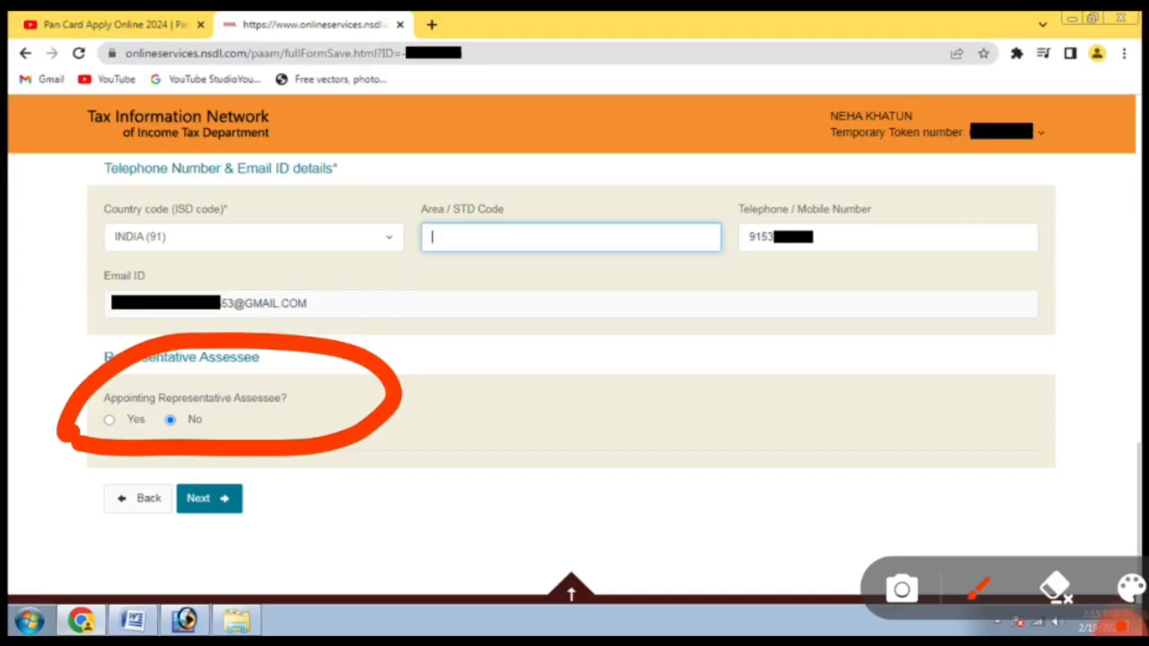
left_click(1056, 588)
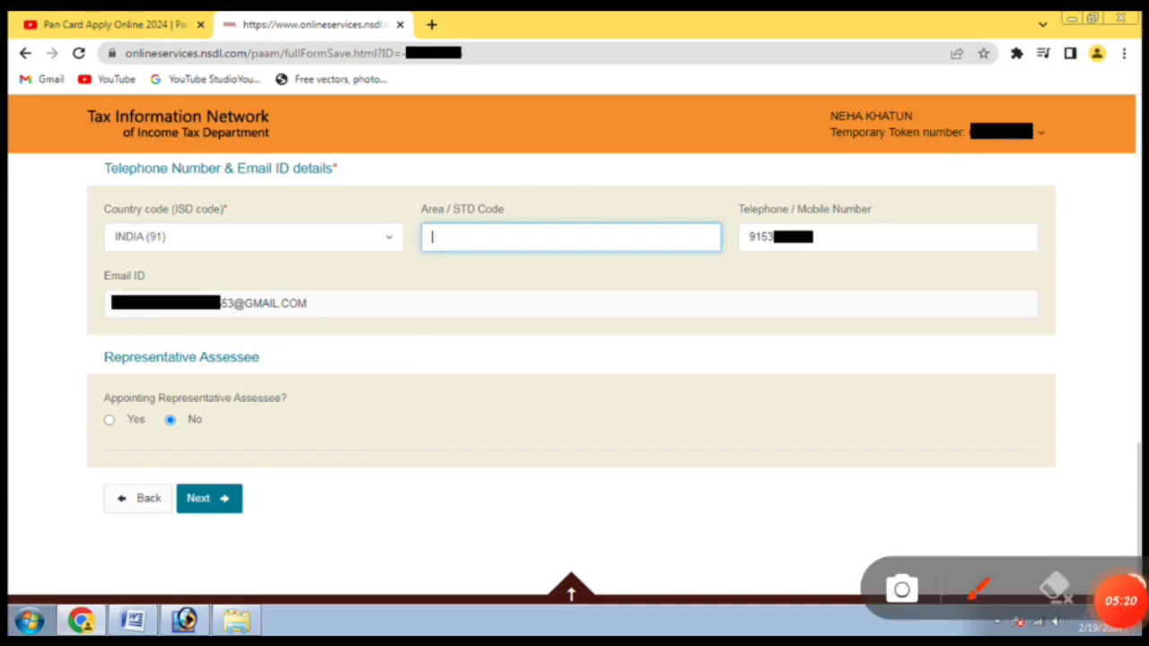
mouse_move(296, 439)
left_mouse_down()
mouse_move(139, 504)
mouse_move(225, 453)
left_mouse_up()
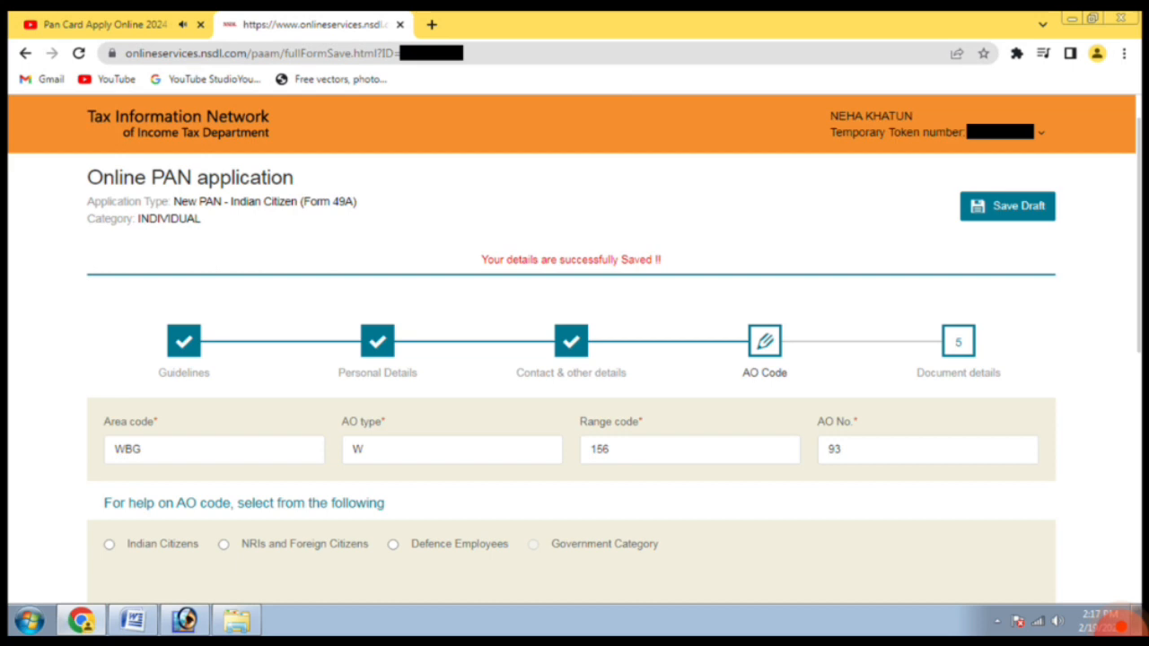
Locate the Save Draft option for the PAN application on the AO code page.
mouse_move(1121, 625)
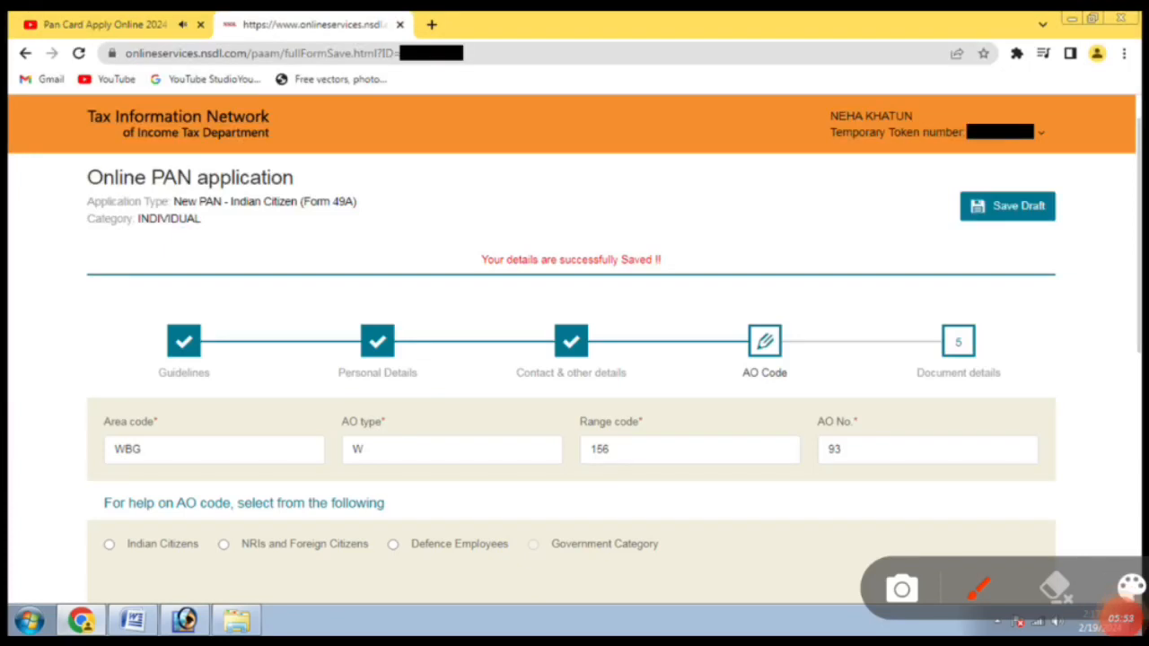
mouse_move(1064, 148)
left_mouse_down()
mouse_move(889, 256)
mouse_move(1077, 148)
mouse_move(1018, 153)
left_mouse_up()
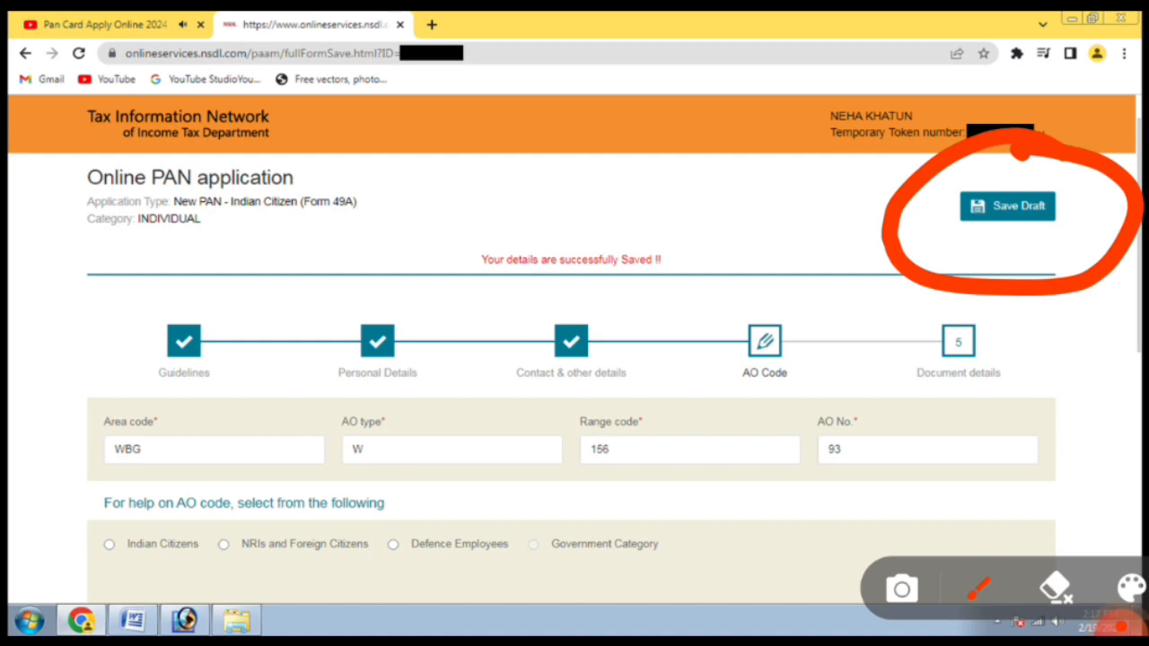
left_click(1055, 588)
Review the area code, AO type, range code and AO number fields.
mouse_move(175, 378)
left_mouse_down()
mouse_move(98, 395)
mouse_move(324, 453)
mouse_move(133, 415)
left_mouse_up()
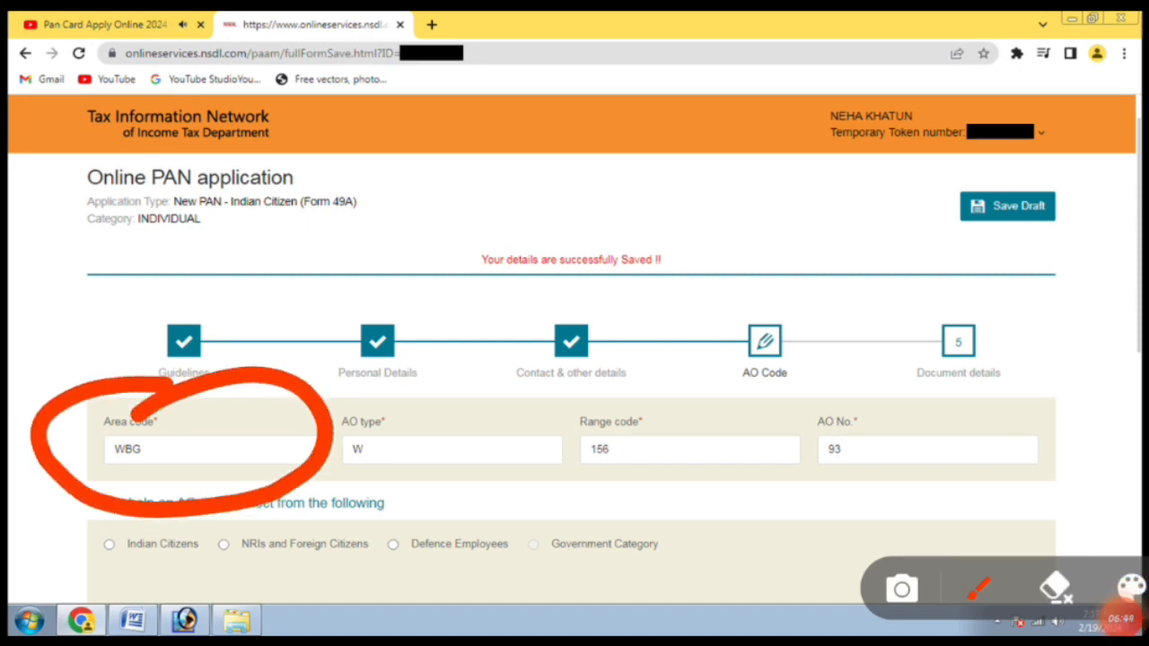
mouse_move(474, 359)
left_mouse_down()
mouse_move(334, 412)
mouse_move(547, 395)
mouse_move(406, 386)
left_mouse_up()
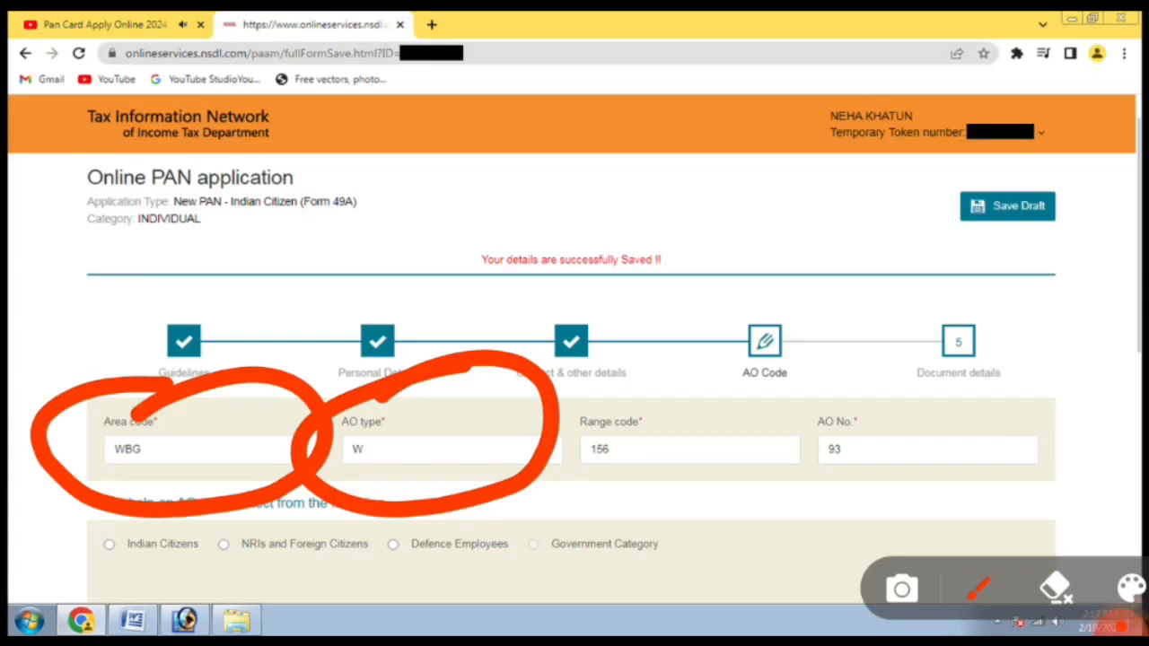
mouse_move(754, 377)
left_mouse_down()
mouse_move(727, 521)
mouse_move(691, 361)
left_mouse_up()
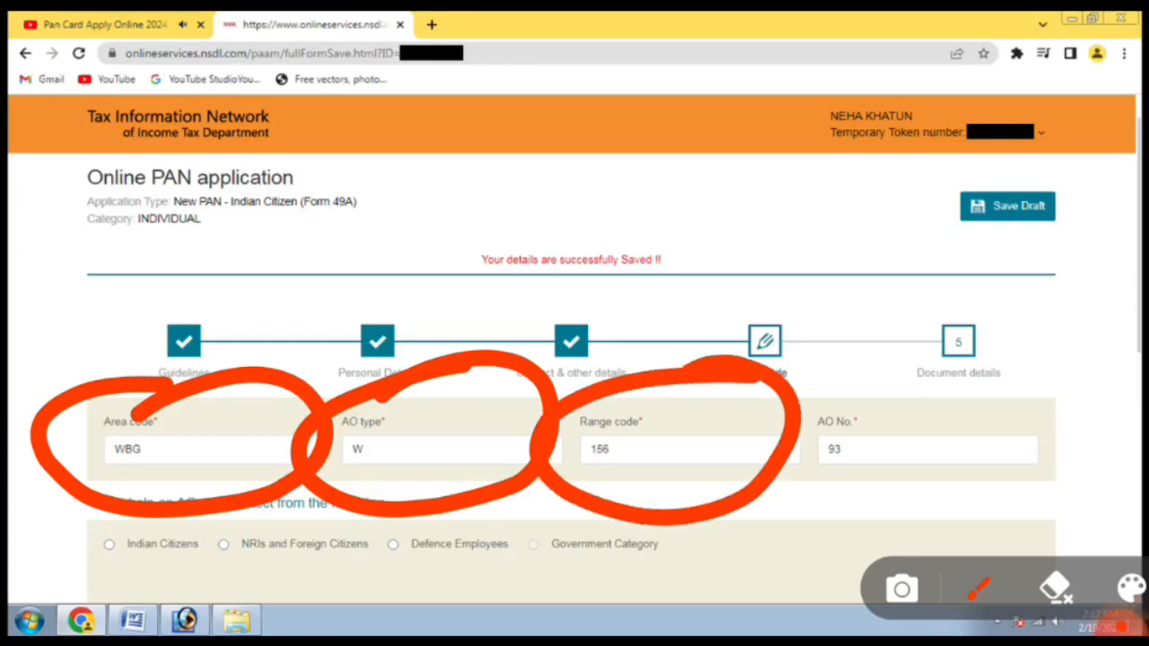
mouse_move(902, 369)
left_mouse_down()
mouse_move(853, 521)
mouse_move(867, 392)
left_mouse_up()
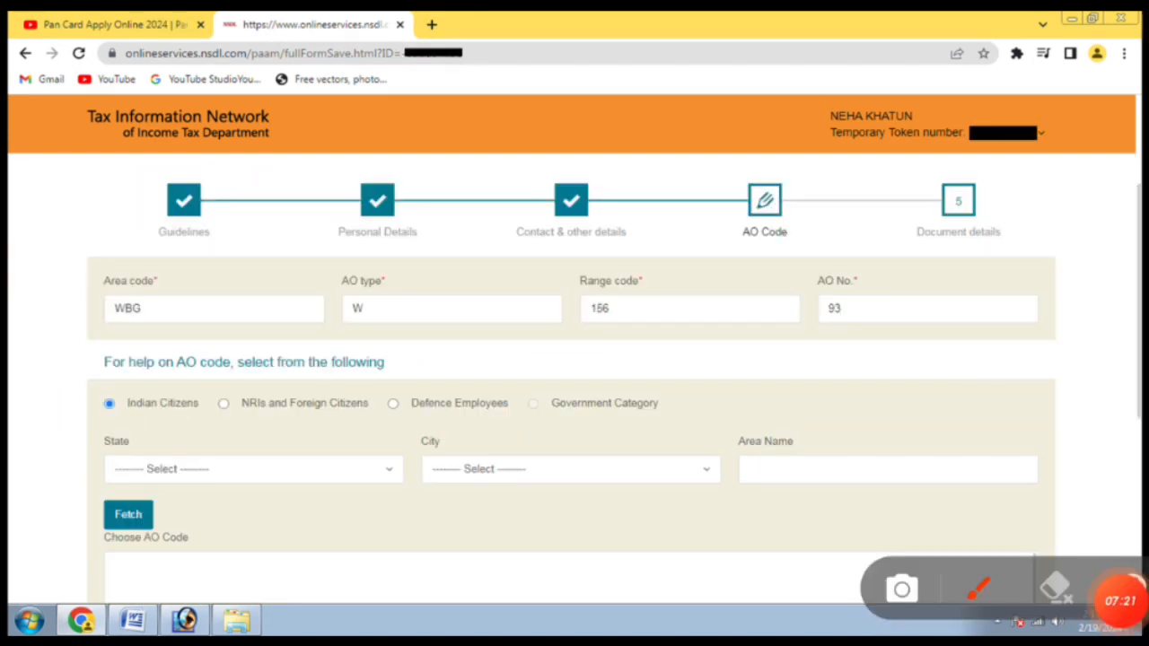
Check the AO code help section and its Indian Citizens option.
mouse_move(170, 391)
left_mouse_down()
mouse_move(97, 391)
mouse_move(484, 332)
mouse_move(76, 399)
mouse_move(81, 411)
left_mouse_up()
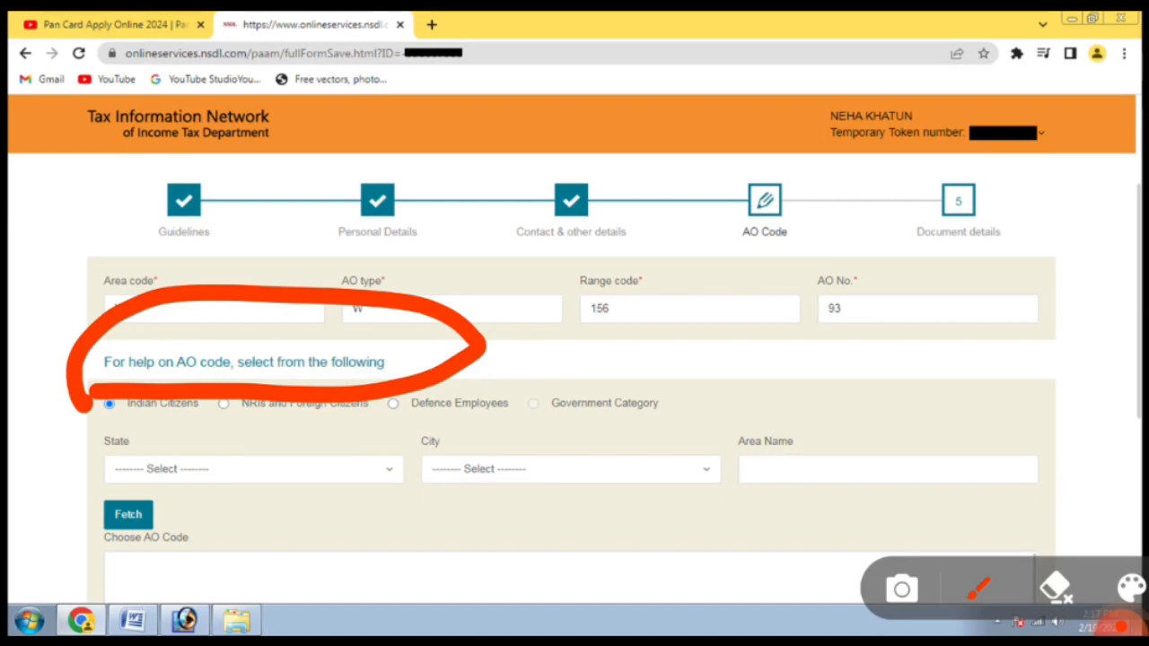
mouse_move(207, 370)
left_mouse_down()
mouse_move(58, 387)
mouse_move(89, 444)
mouse_move(488, 453)
mouse_move(727, 404)
mouse_move(129, 359)
mouse_move(88, 368)
left_mouse_up()
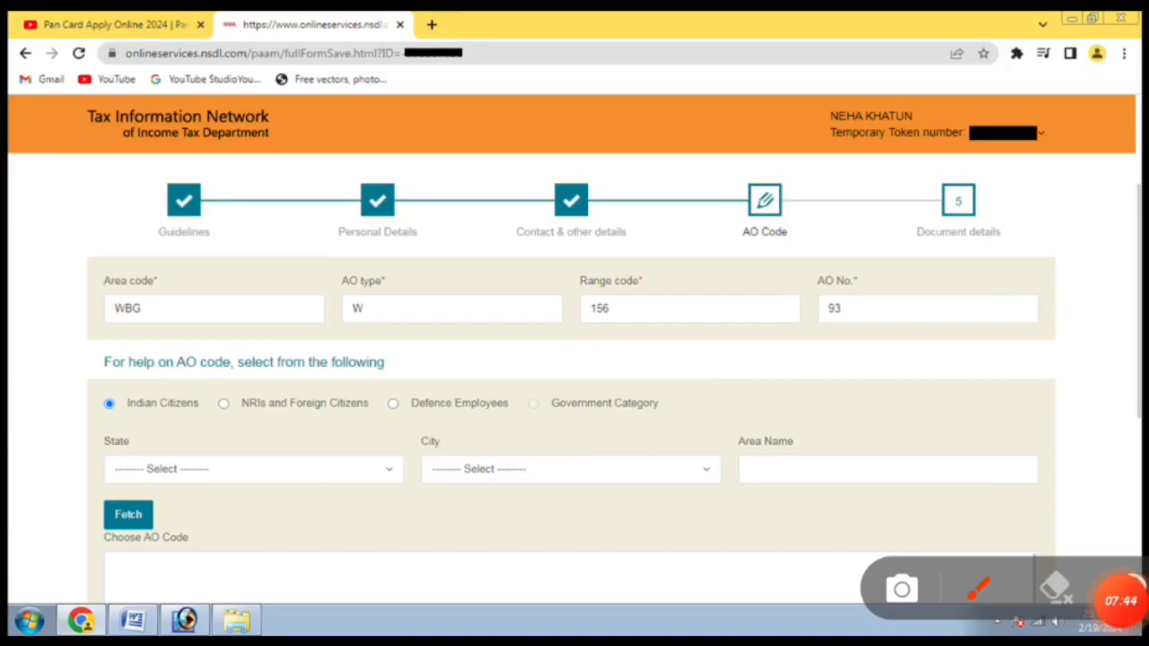
mouse_move(211, 419)
left_mouse_down()
mouse_move(124, 436)
mouse_move(273, 516)
mouse_move(242, 397)
mouse_move(145, 418)
left_mouse_up()
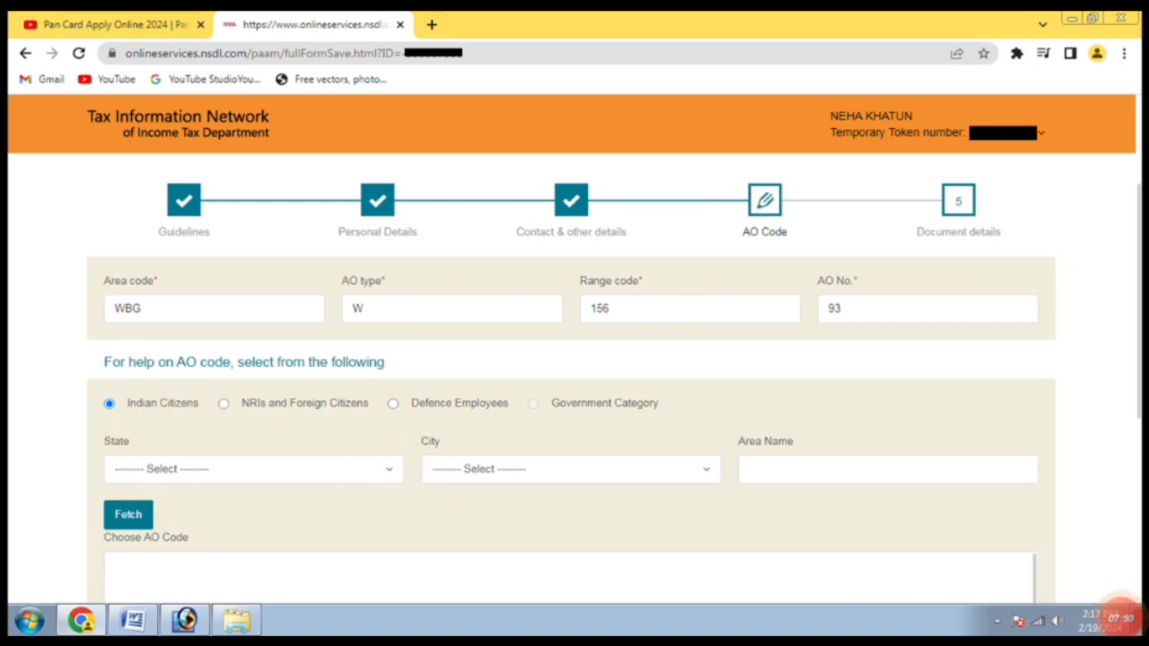
Review the State, City and Area Name fields of the AO code help and the Fetch option.
left_click(1120, 618)
mouse_move(618, 409)
left_mouse_down()
mouse_move(377, 531)
mouse_move(743, 422)
mouse_move(523, 418)
left_mouse_up()
left_click(1120, 618)
left_click(1120, 617)
mouse_move(1016, 424)
left_mouse_down()
mouse_move(677, 466)
mouse_move(1104, 475)
mouse_move(934, 416)
left_mouse_up()
left_click(1120, 618)
mouse_move(229, 440)
left_mouse_down()
mouse_move(45, 534)
mouse_move(260, 489)
mouse_move(179, 432)
left_mouse_up()
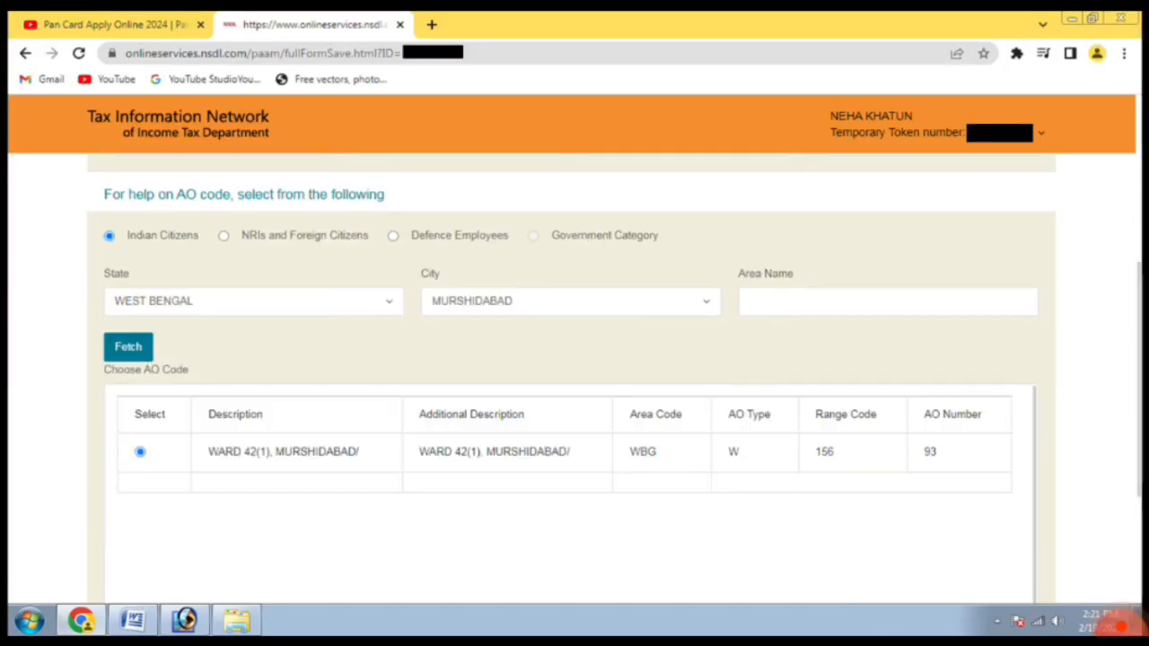
Examine the fetched AO code row for Murshidabad, West Bengal: area code, AO type, range code, AO number and its selection mark.
left_click(1121, 626)
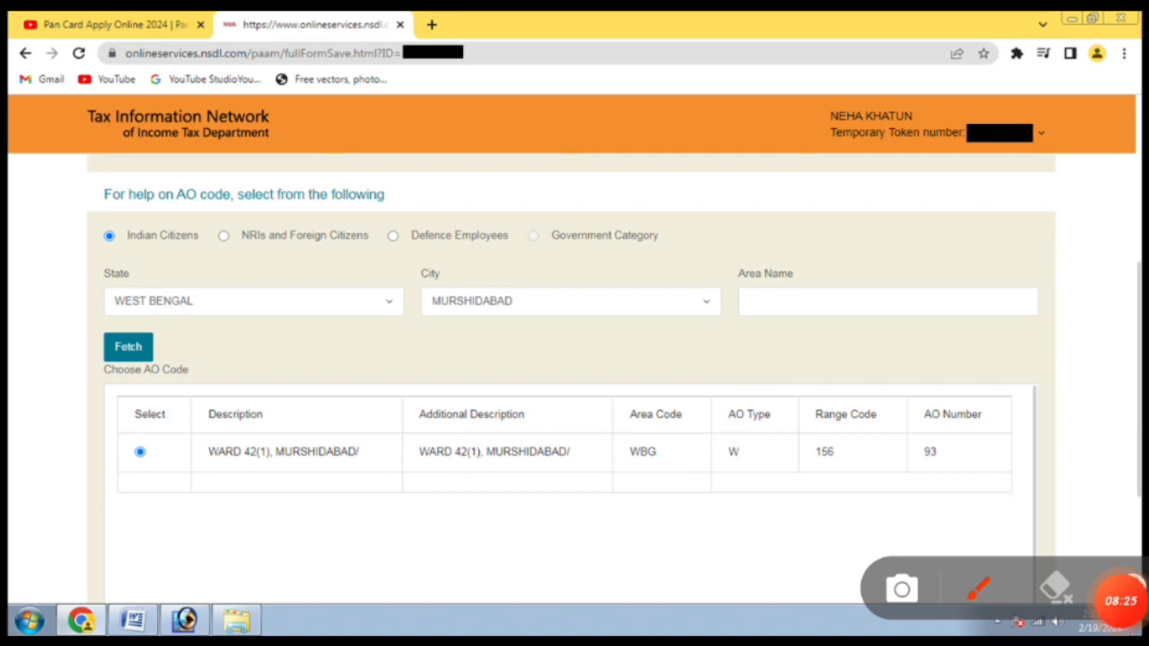
left_click_drag(132, 517, 711, 516)
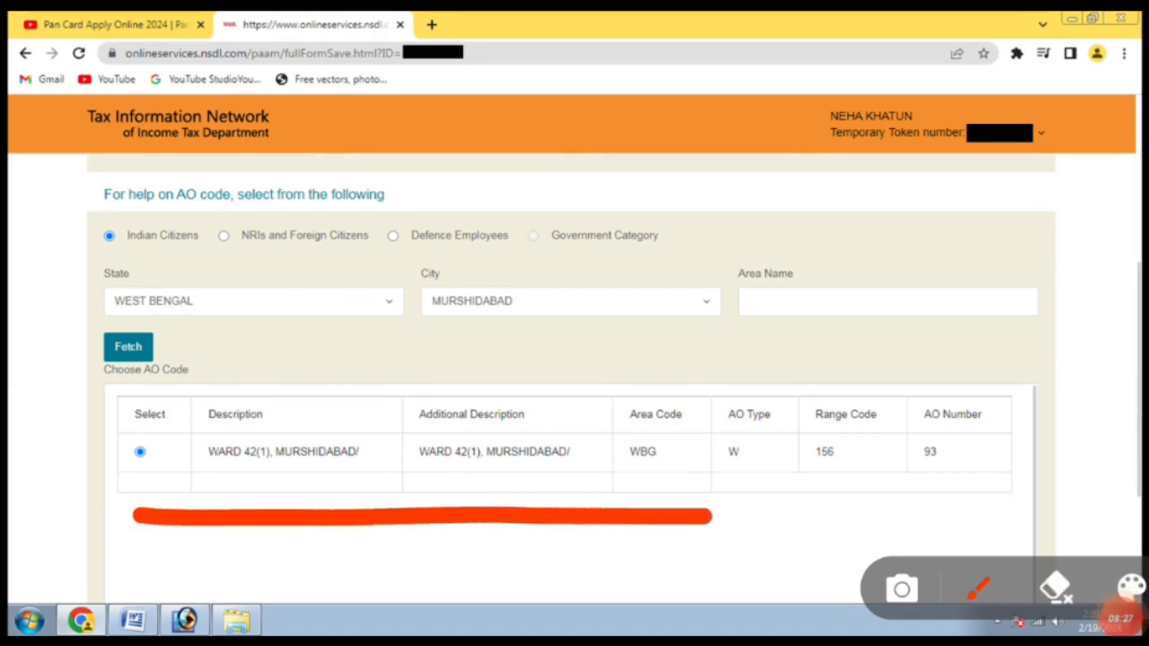
mouse_move(678, 353)
left_mouse_down()
mouse_move(687, 528)
mouse_move(650, 343)
left_mouse_up()
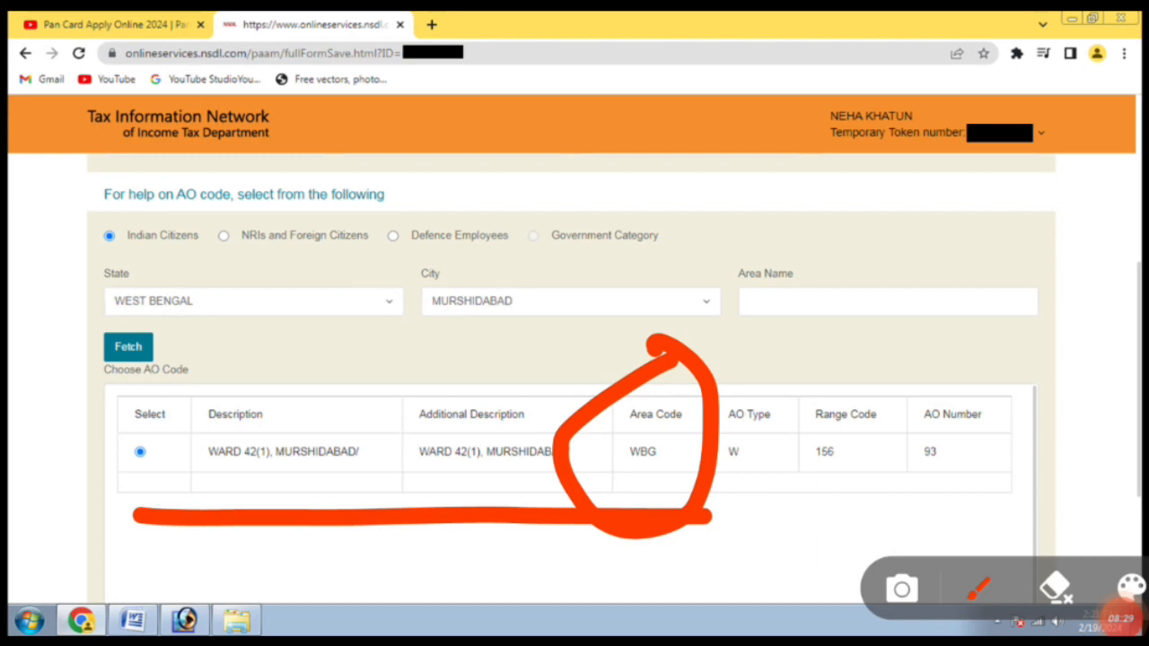
mouse_move(772, 370)
left_mouse_down()
mouse_move(790, 511)
mouse_move(756, 359)
mouse_move(750, 368)
left_mouse_up()
mouse_move(895, 364)
left_mouse_down()
mouse_move(882, 508)
mouse_move(865, 377)
left_mouse_up()
mouse_move(996, 375)
left_mouse_down()
mouse_move(910, 404)
mouse_move(1021, 394)
mouse_move(993, 387)
left_mouse_up()
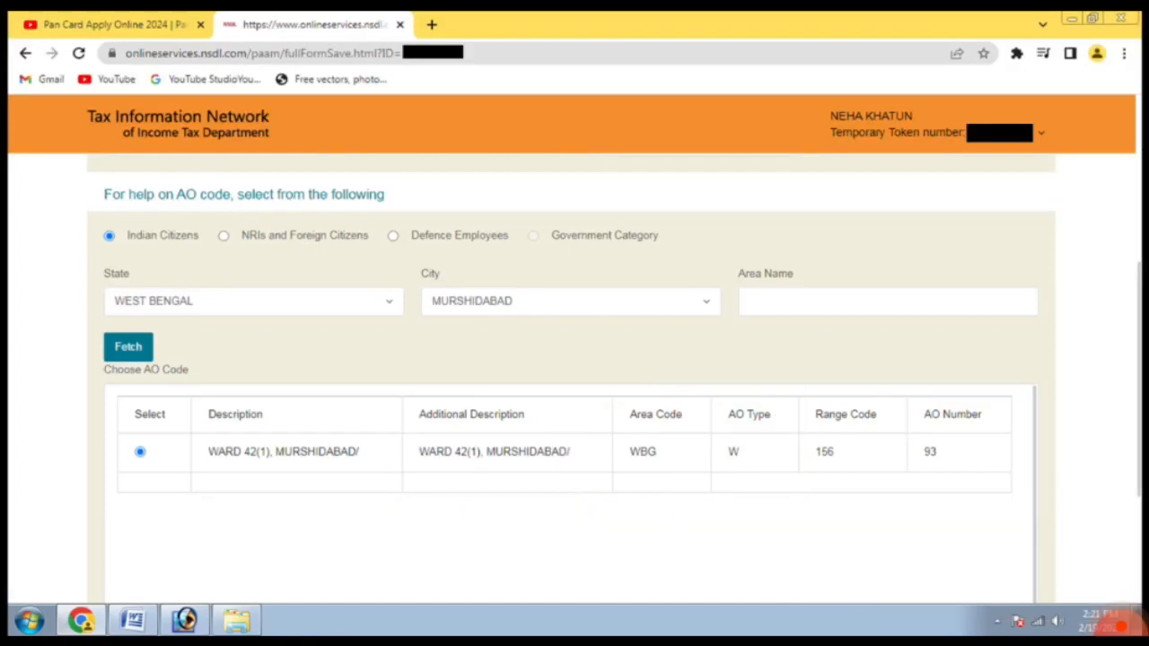
mouse_move(178, 396)
left_mouse_down()
mouse_move(70, 433)
mouse_move(220, 396)
mouse_move(122, 394)
left_mouse_up()
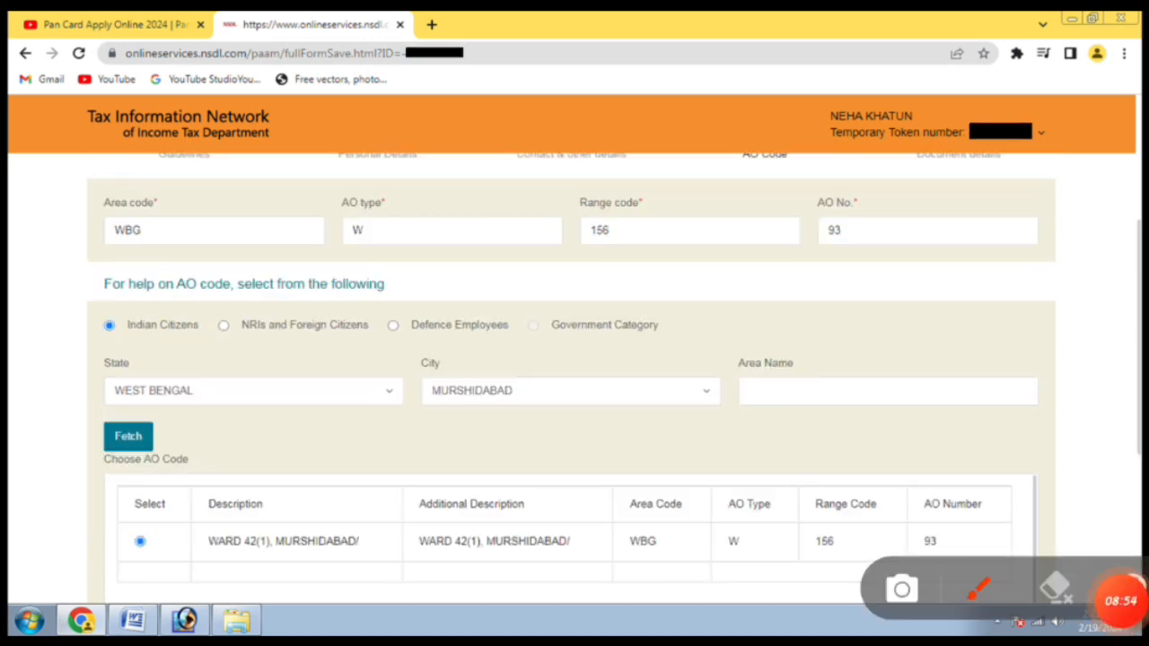
Compare the filled AO code fields with the selected row in the fetched AO code list.
mouse_move(90, 270)
left_mouse_down()
mouse_move(705, 302)
mouse_move(983, 185)
mouse_move(192, 153)
mouse_move(67, 280)
left_mouse_up()
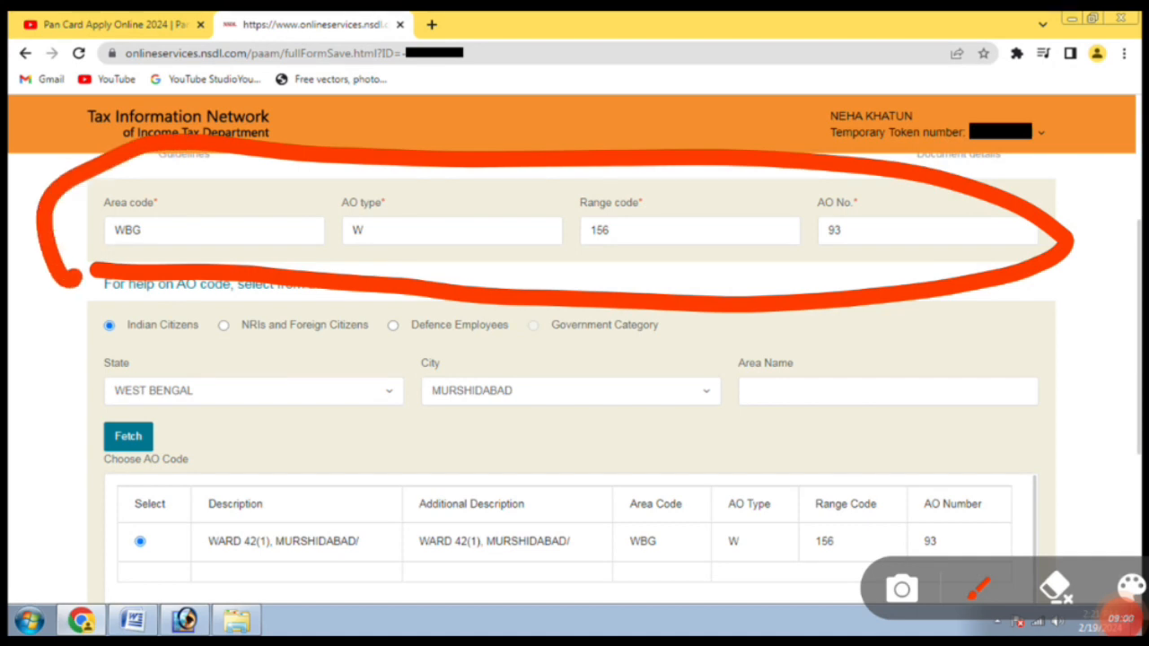
left_click_drag(202, 572, 850, 589)
mouse_move(547, 446)
left_mouse_down()
mouse_move(889, 455)
mouse_move(1049, 494)
left_mouse_up()
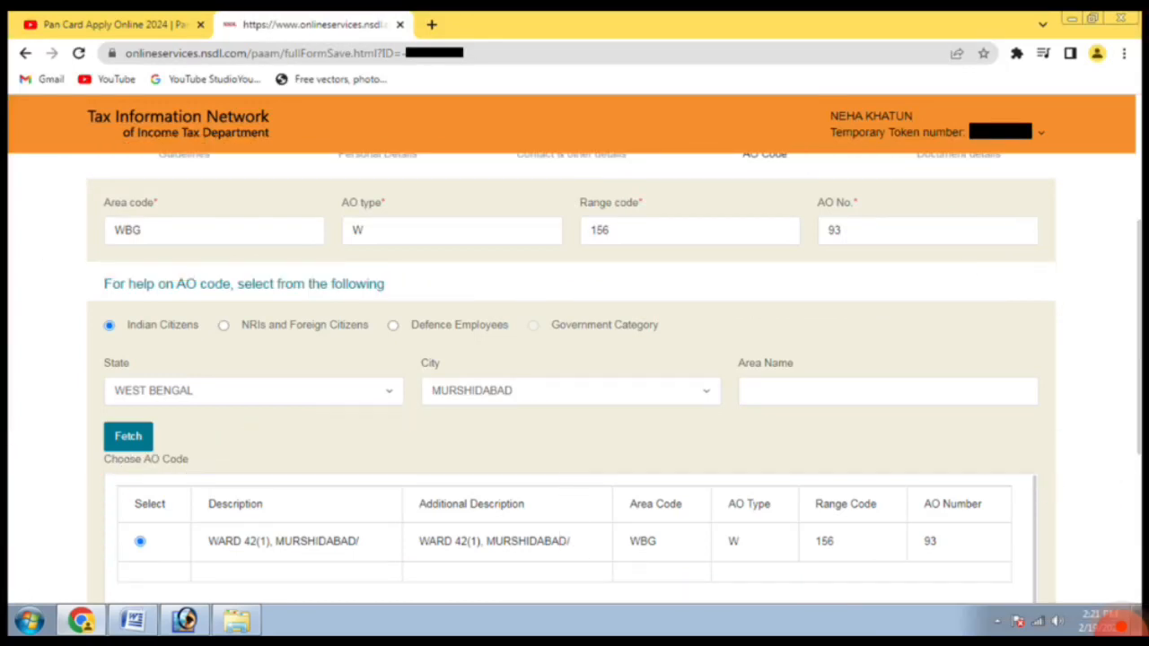
Find the way to continue from the AO code page to the document details.
scroll(575, 377, "down", 3)
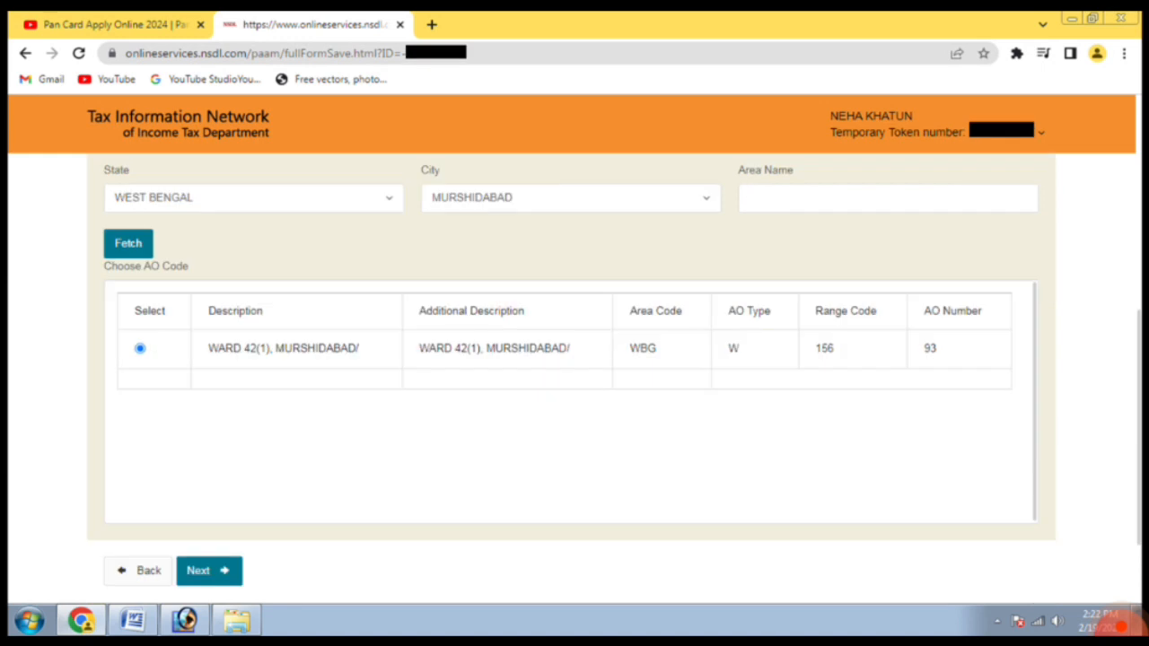
left_click(1120, 625)
mouse_move(283, 523)
left_mouse_down()
mouse_move(179, 612)
mouse_move(242, 532)
left_mouse_up()
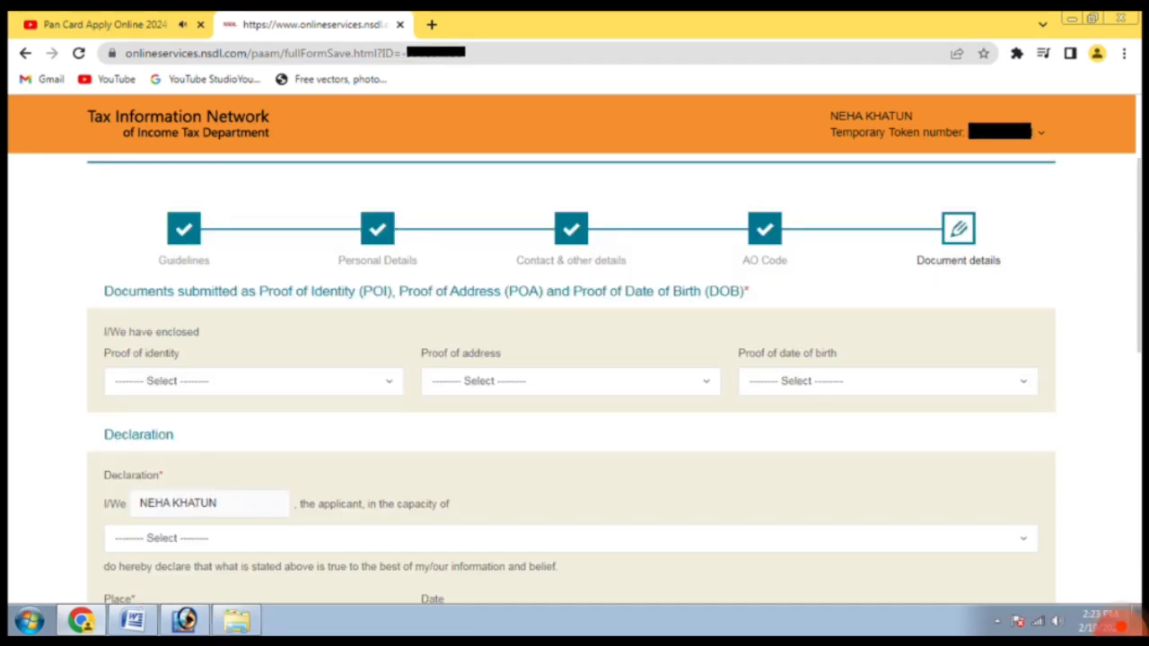
Review the section for submitted proof documents and its proof of identity choice.
left_click(1120, 625)
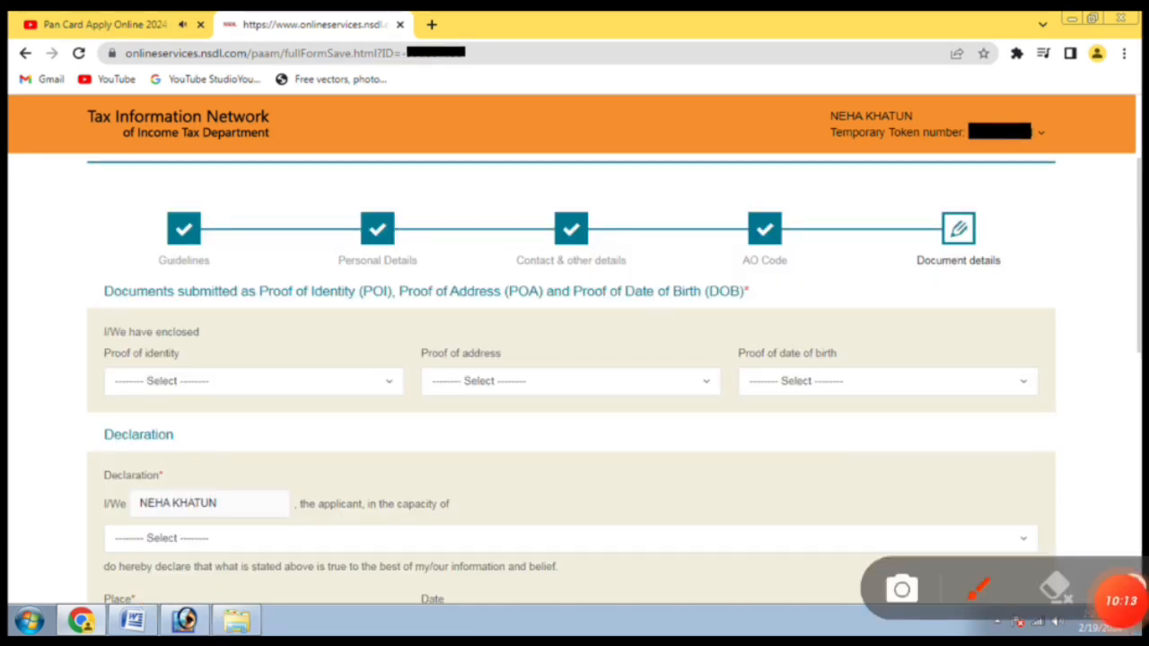
mouse_move(94, 331)
left_mouse_down()
mouse_move(476, 332)
mouse_move(766, 314)
left_mouse_up()
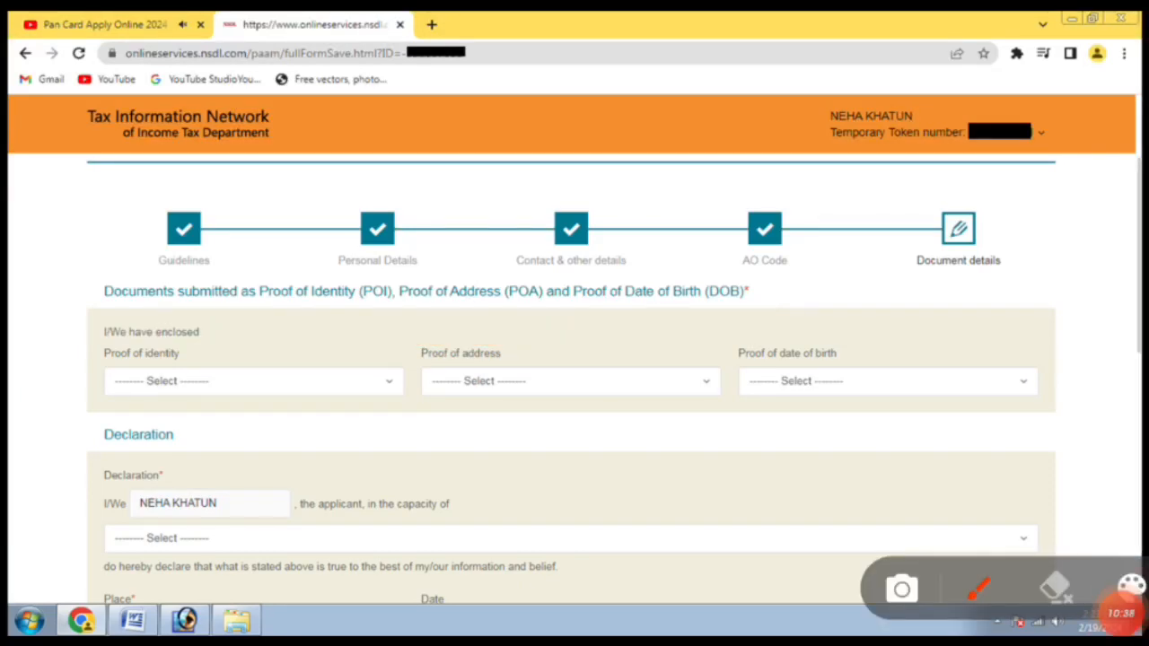
mouse_move(184, 316)
left_mouse_down()
mouse_move(213, 441)
mouse_move(180, 312)
left_mouse_up()
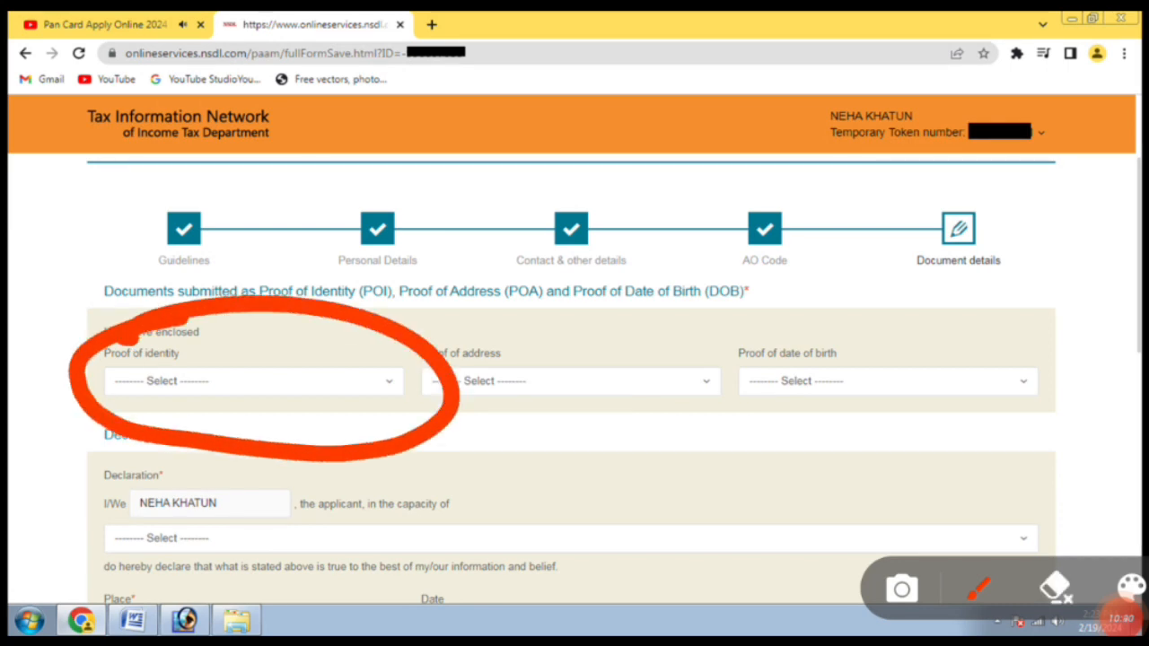
mouse_move(368, 343)
left_mouse_down()
mouse_move(368, 436)
mouse_move(346, 350)
left_mouse_up()
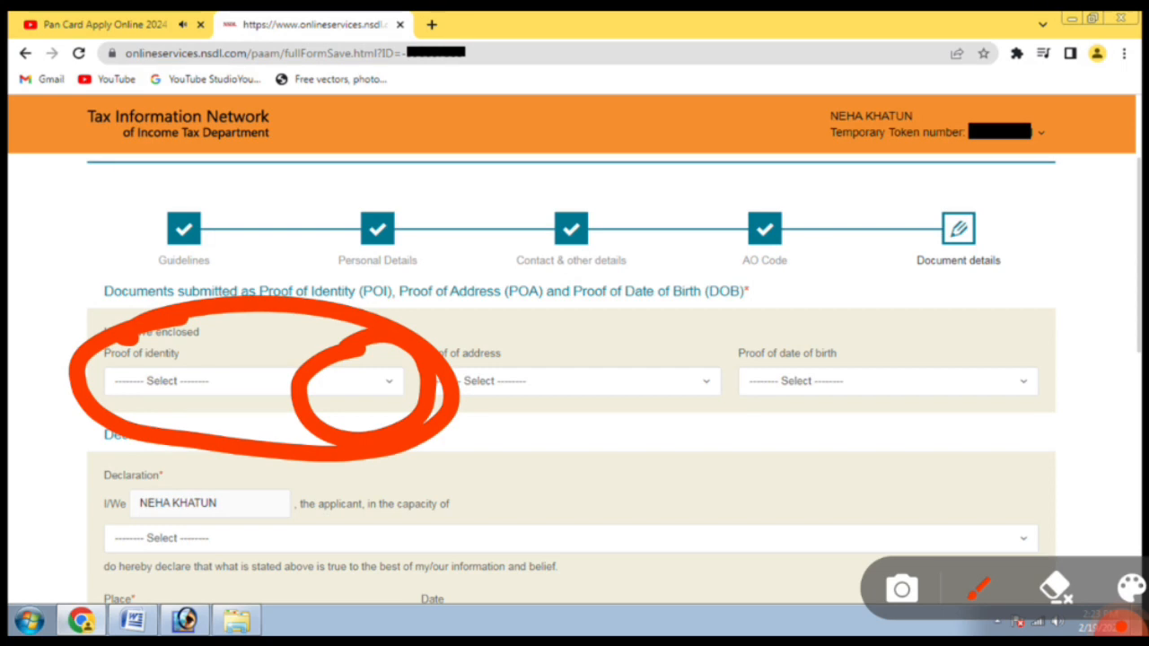
left_click(1055, 588)
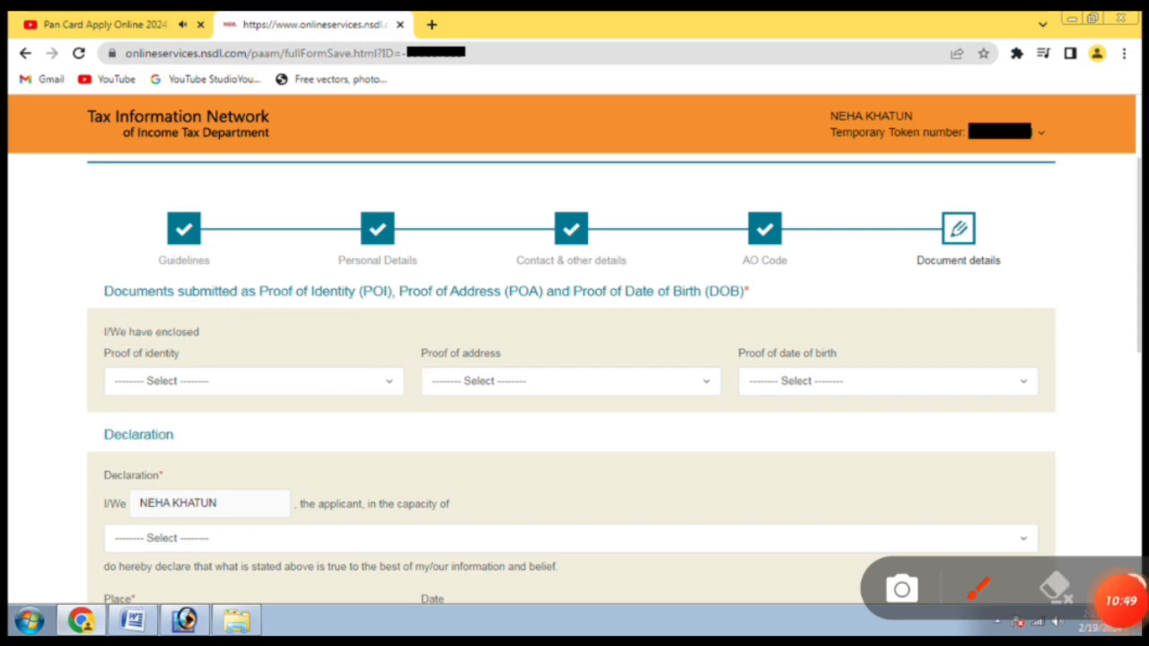
Review the proof of address and proof of date of birth choices in the document details.
mouse_move(589, 324)
left_mouse_down()
mouse_move(393, 427)
mouse_move(652, 326)
mouse_move(539, 329)
left_mouse_up()
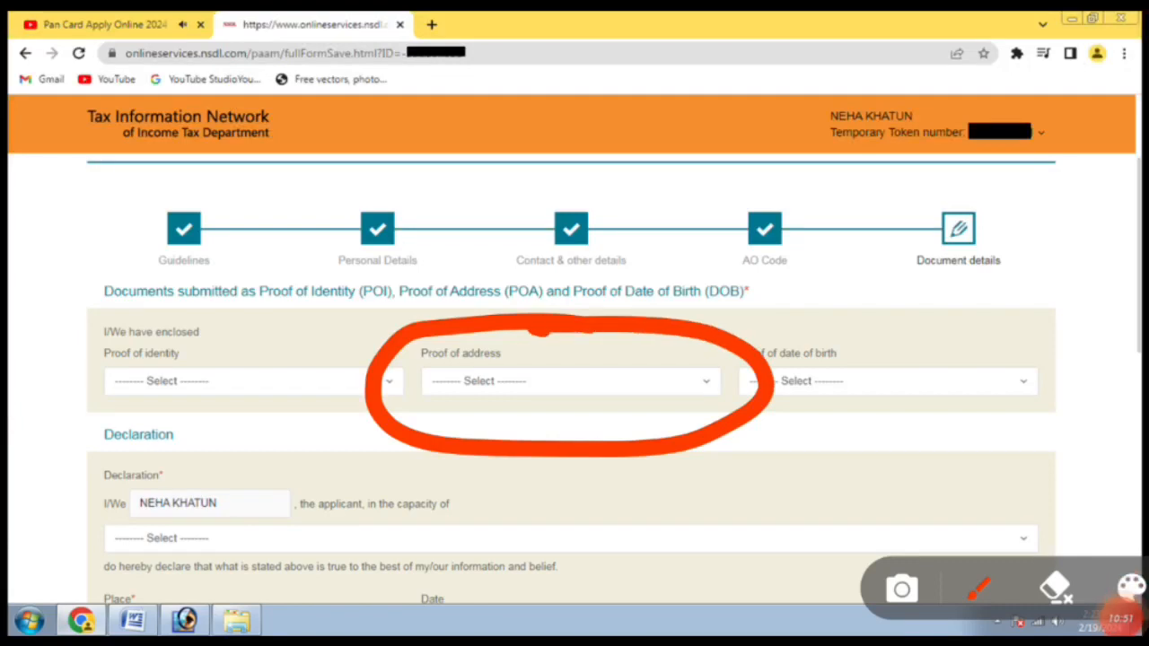
mouse_move(711, 345)
left_mouse_down()
mouse_move(747, 363)
mouse_move(680, 356)
left_mouse_up()
left_click(1121, 601)
left_click(1121, 601)
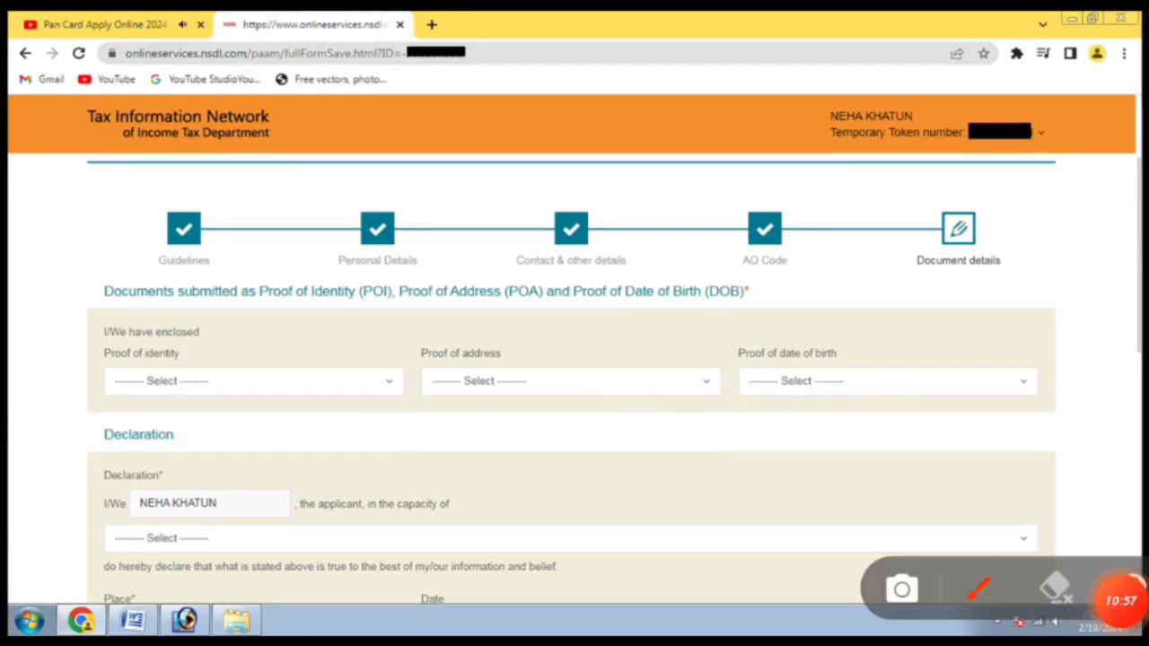
mouse_move(924, 309)
left_mouse_down()
mouse_move(713, 368)
mouse_move(933, 296)
mouse_move(875, 339)
left_mouse_up()
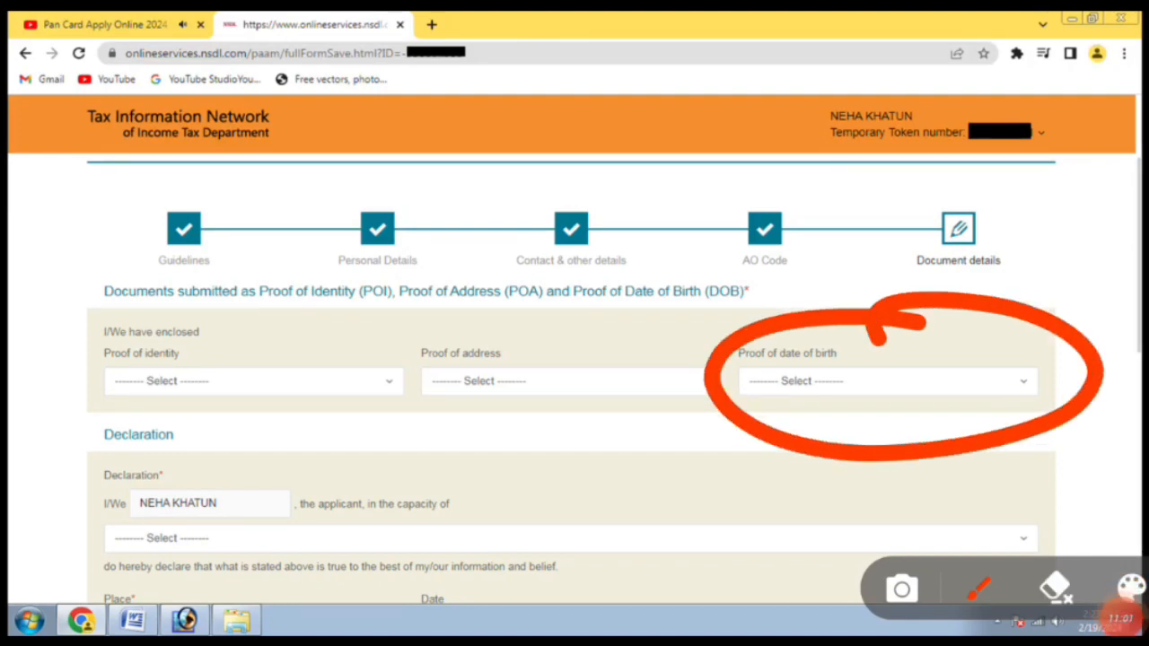
Review the AADHAAR Card selections for proof of identity, proof of address and proof of date of birth.
left_click(1120, 617)
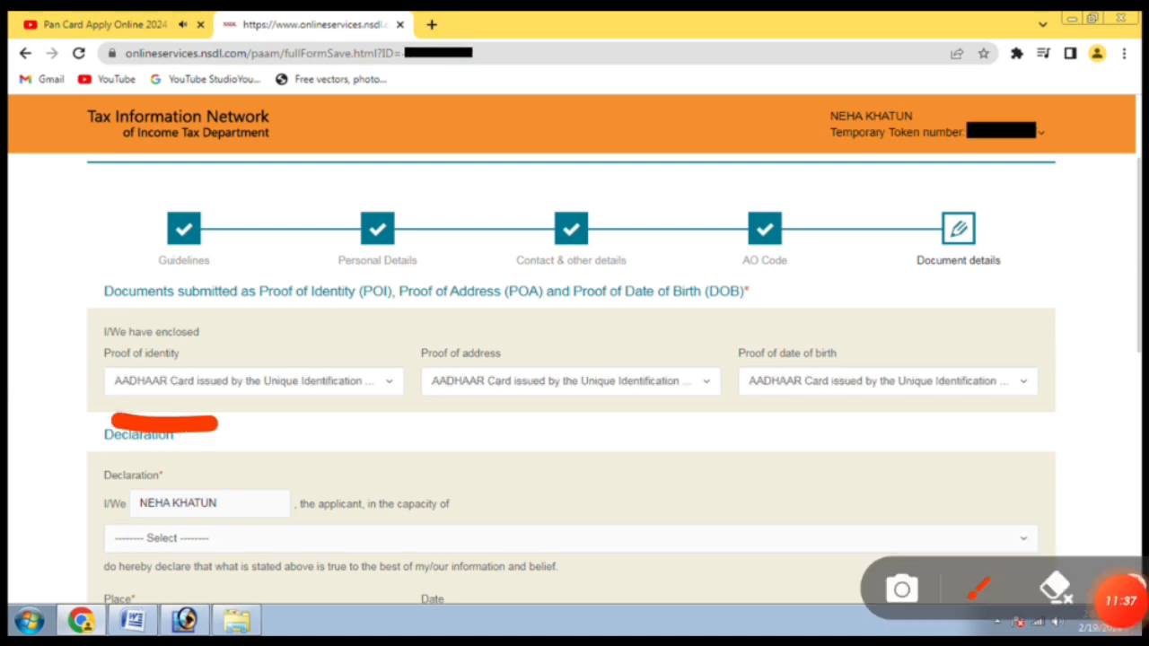
mouse_move(112, 417)
left_mouse_down()
mouse_move(184, 305)
mouse_move(94, 384)
left_mouse_up()
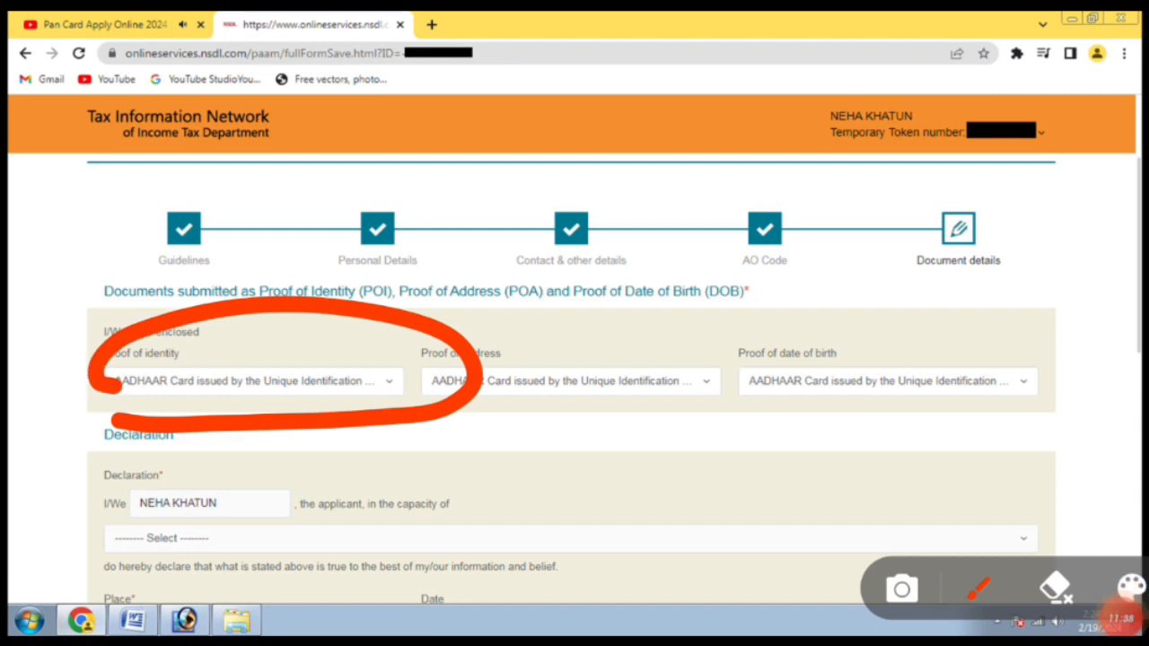
mouse_move(646, 330)
left_mouse_down()
mouse_move(579, 444)
mouse_move(682, 336)
mouse_move(747, 422)
mouse_move(978, 319)
mouse_move(951, 332)
left_mouse_up()
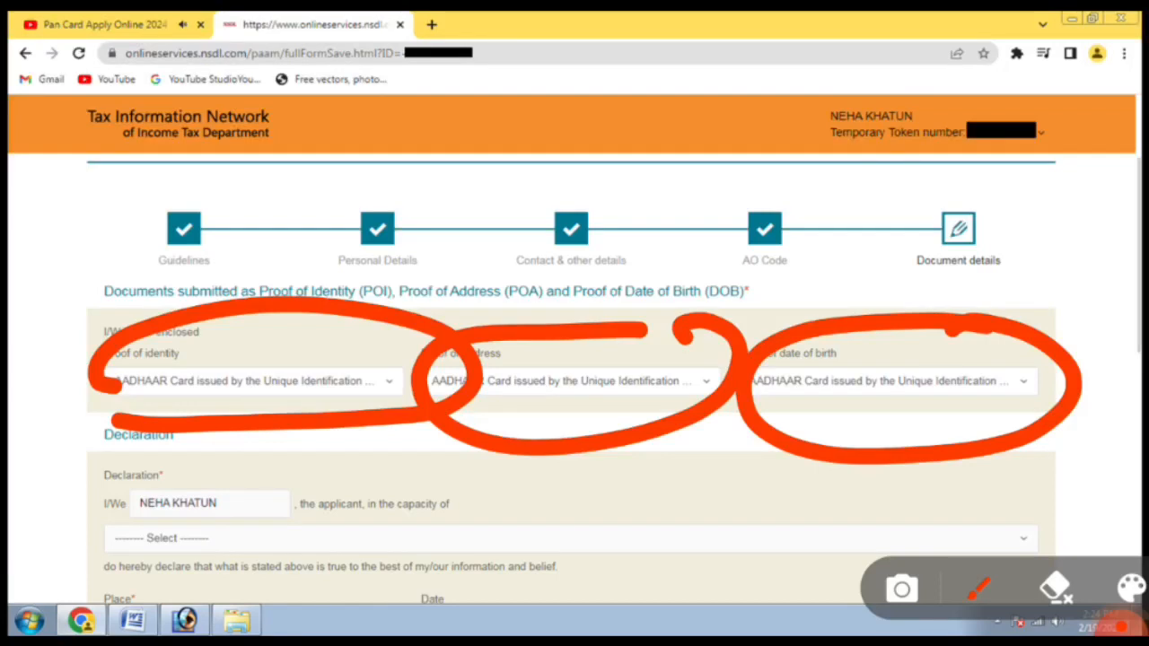
left_click(1056, 588)
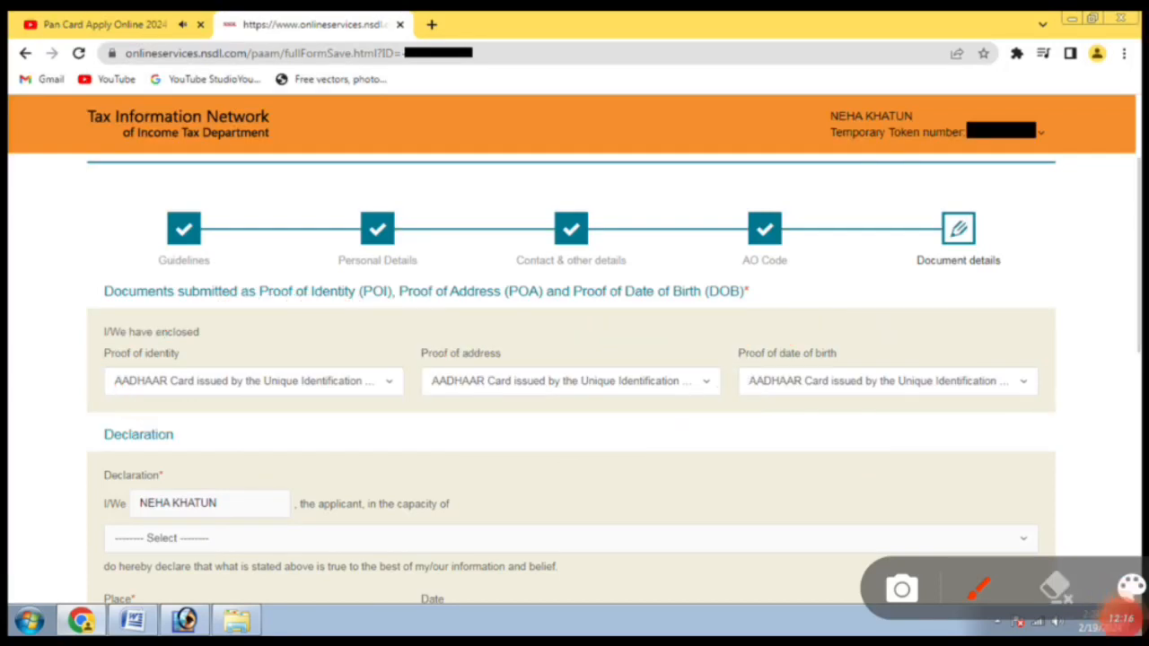
Review the declaration section, covering the applicant's name, the capacity, the place and the date.
mouse_move(209, 456)
left_mouse_down()
mouse_move(93, 480)
mouse_move(296, 480)
mouse_move(200, 462)
left_mouse_up()
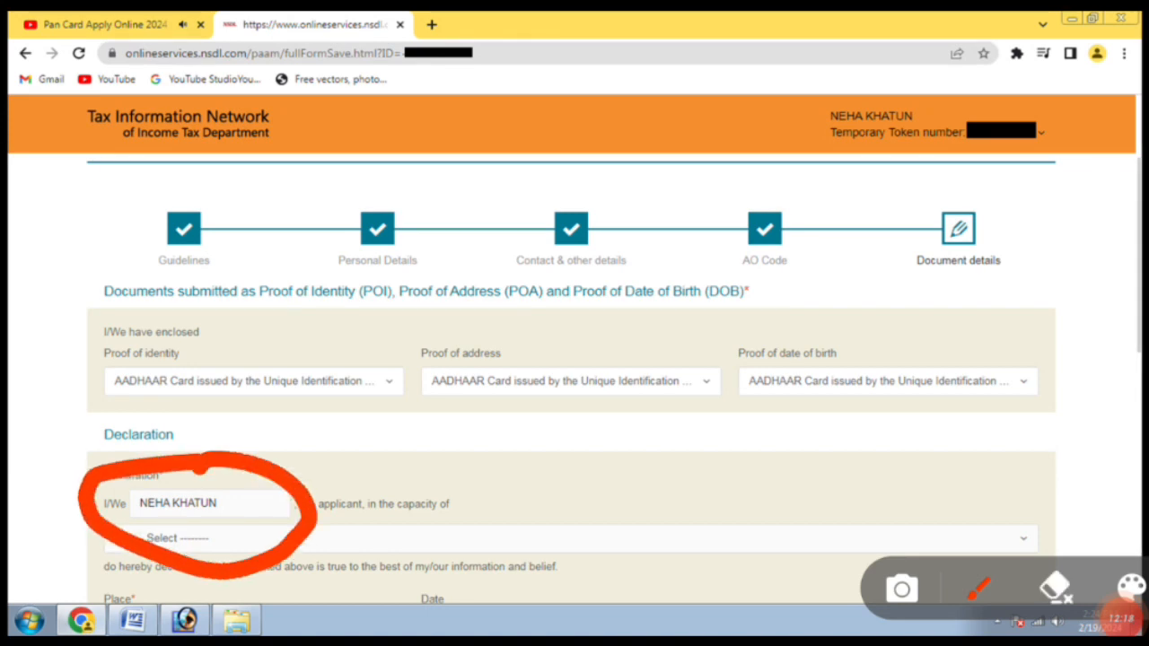
left_click(1055, 587)
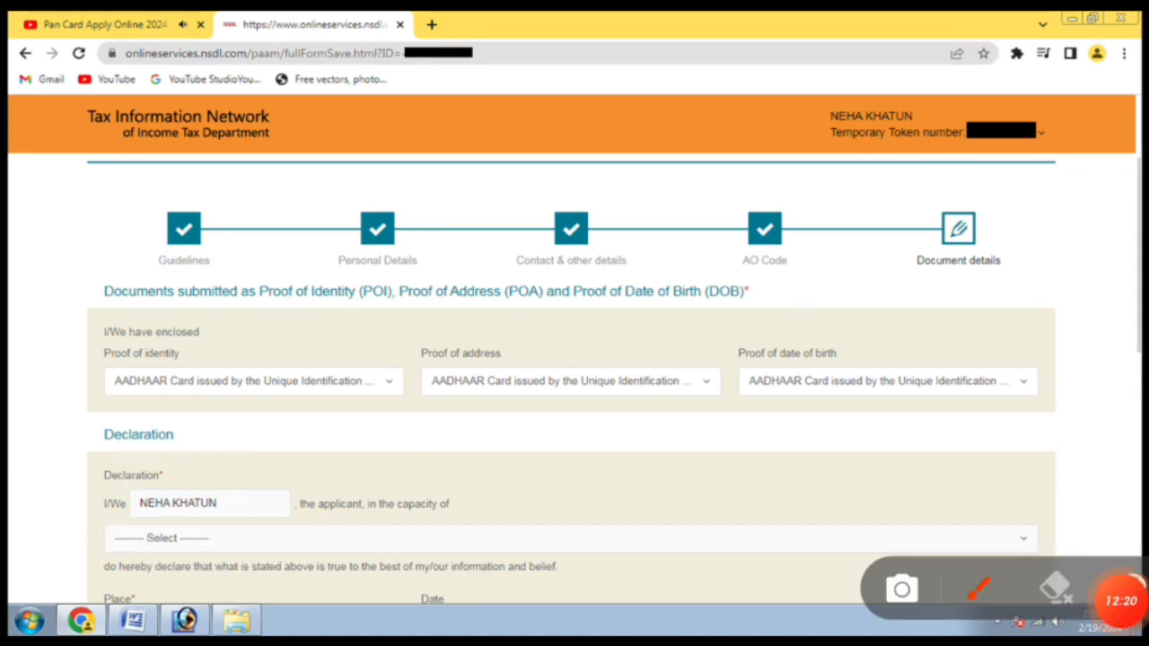
mouse_move(292, 482)
left_mouse_down()
mouse_move(76, 531)
mouse_move(240, 488)
left_mouse_up()
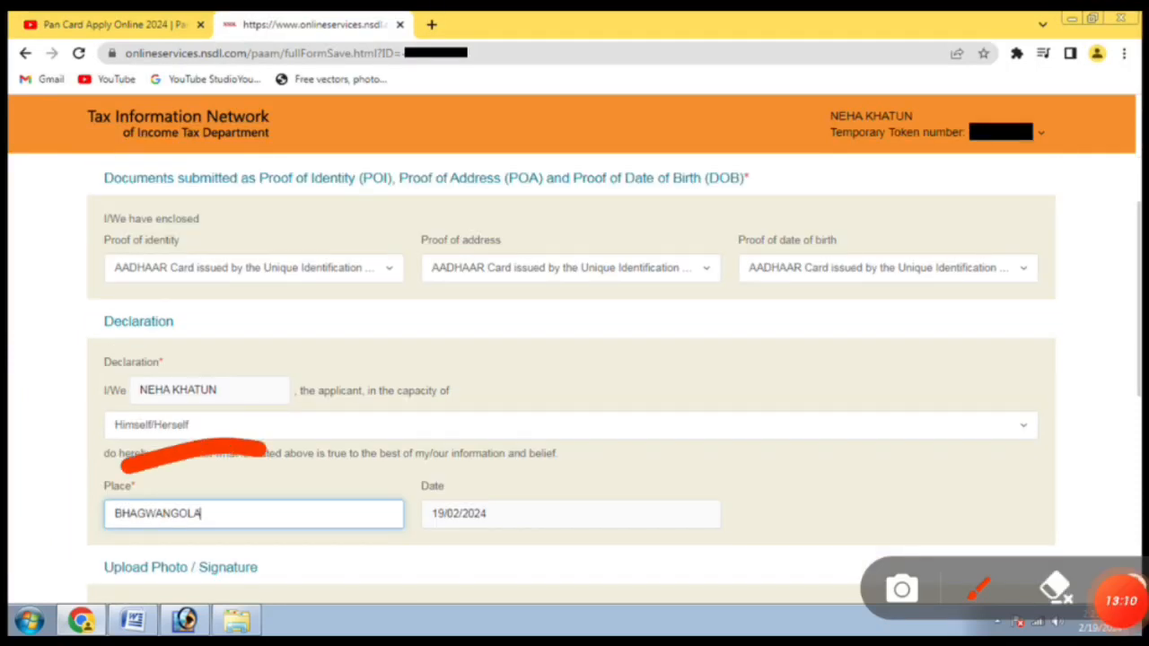
mouse_move(128, 467)
left_mouse_down()
mouse_move(354, 519)
mouse_move(196, 466)
left_mouse_up()
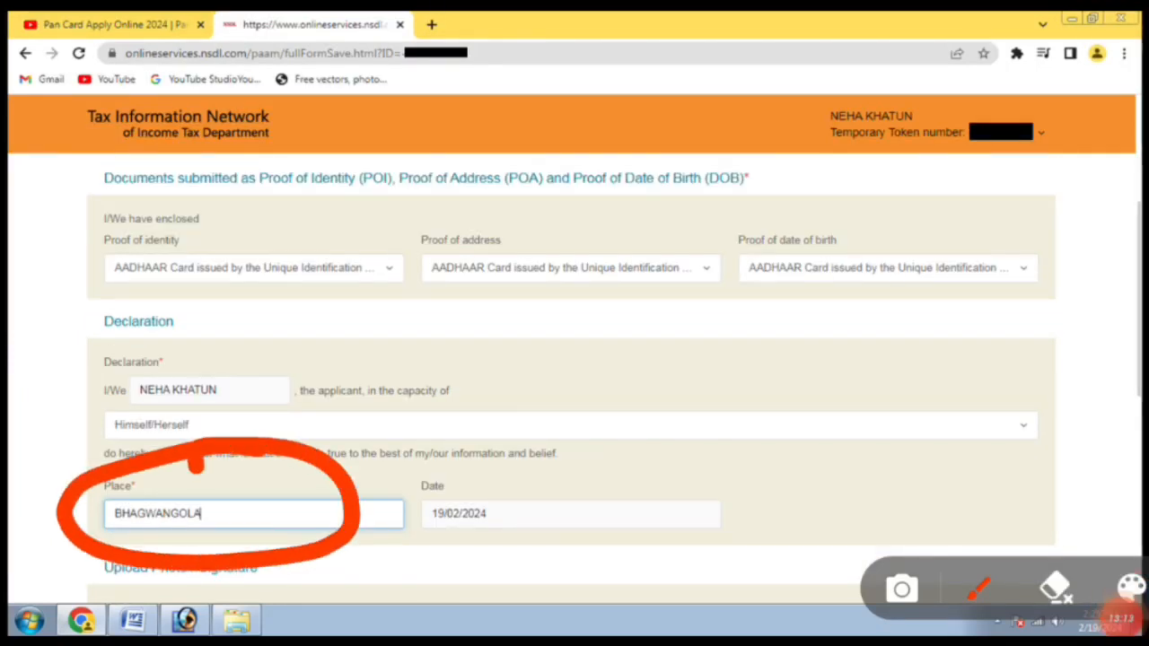
mouse_move(565, 454)
left_mouse_down()
mouse_move(574, 539)
mouse_move(537, 467)
left_mouse_up()
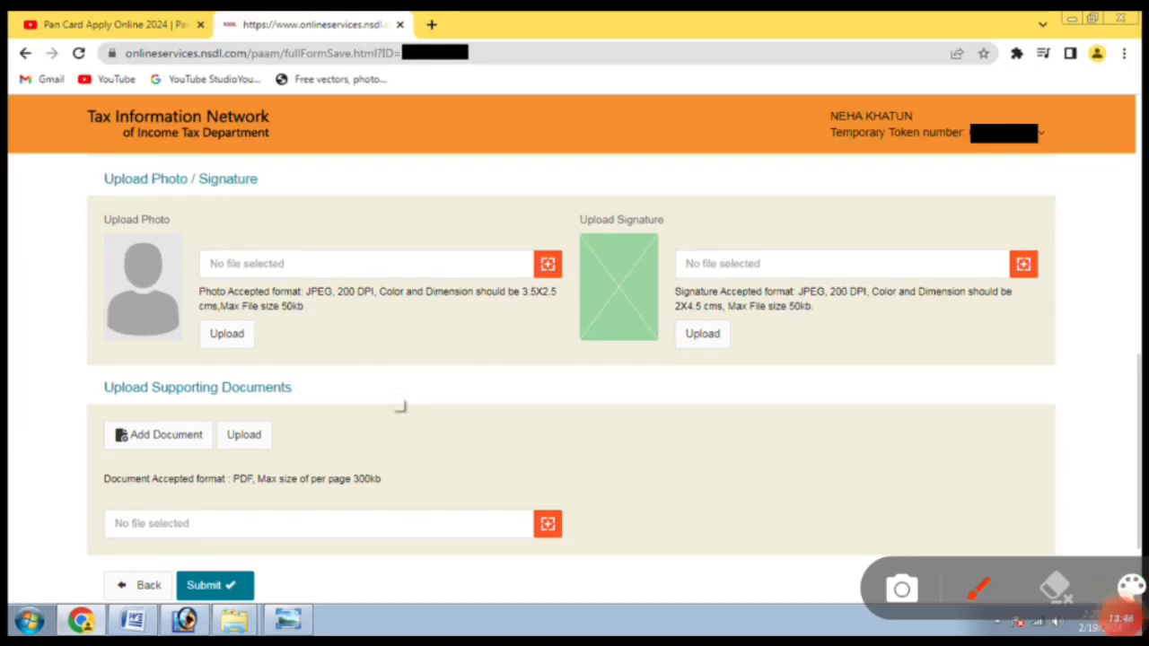
Read the accepted format, resolution, dimensions and maximum file size for the photo and signature uploads.
mouse_move(191, 269)
left_mouse_down()
mouse_move(502, 224)
mouse_move(385, 392)
mouse_move(180, 271)
left_mouse_up()
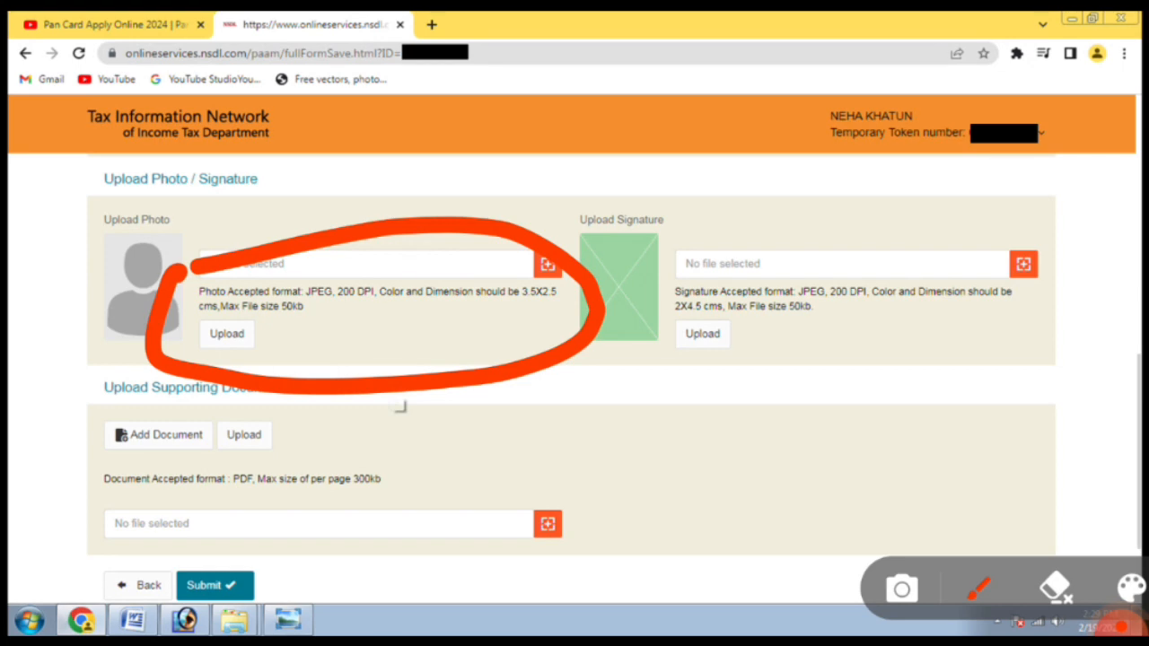
left_click(1121, 625)
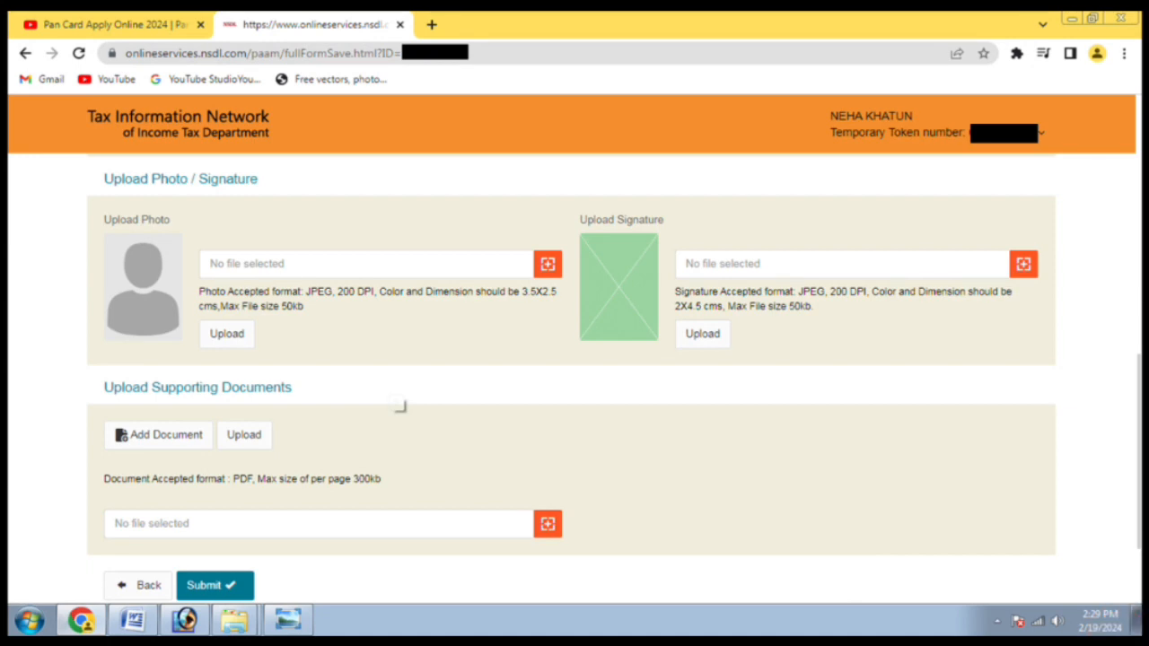
mouse_move(987, 248)
left_mouse_down()
mouse_move(792, 237)
mouse_move(965, 386)
mouse_move(893, 244)
left_mouse_up()
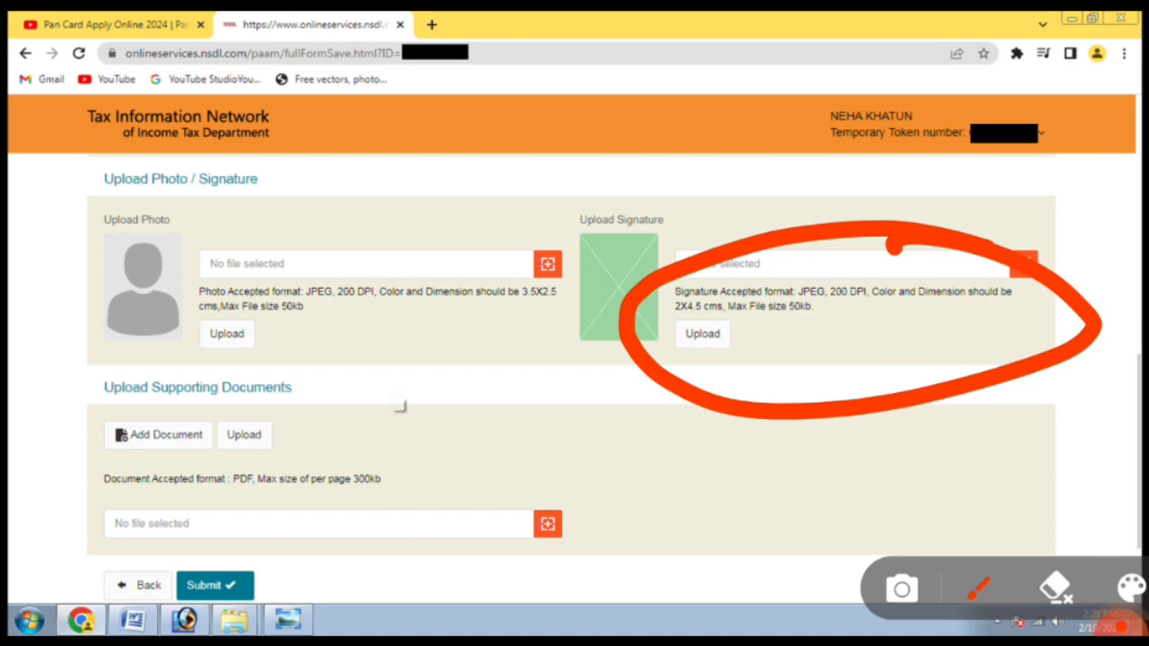
left_click(1056, 588)
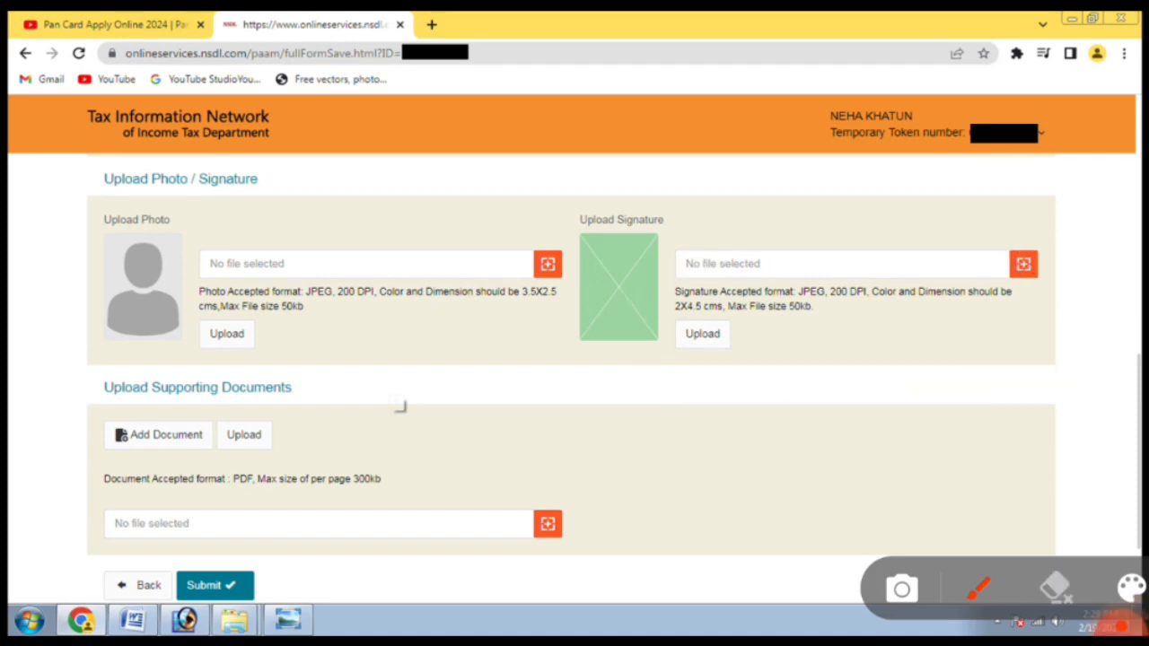
Locate the file selection and upload controls for the applicant's photo and signature.
mouse_move(543, 194)
left_mouse_down()
mouse_move(623, 328)
mouse_move(539, 216)
left_mouse_up()
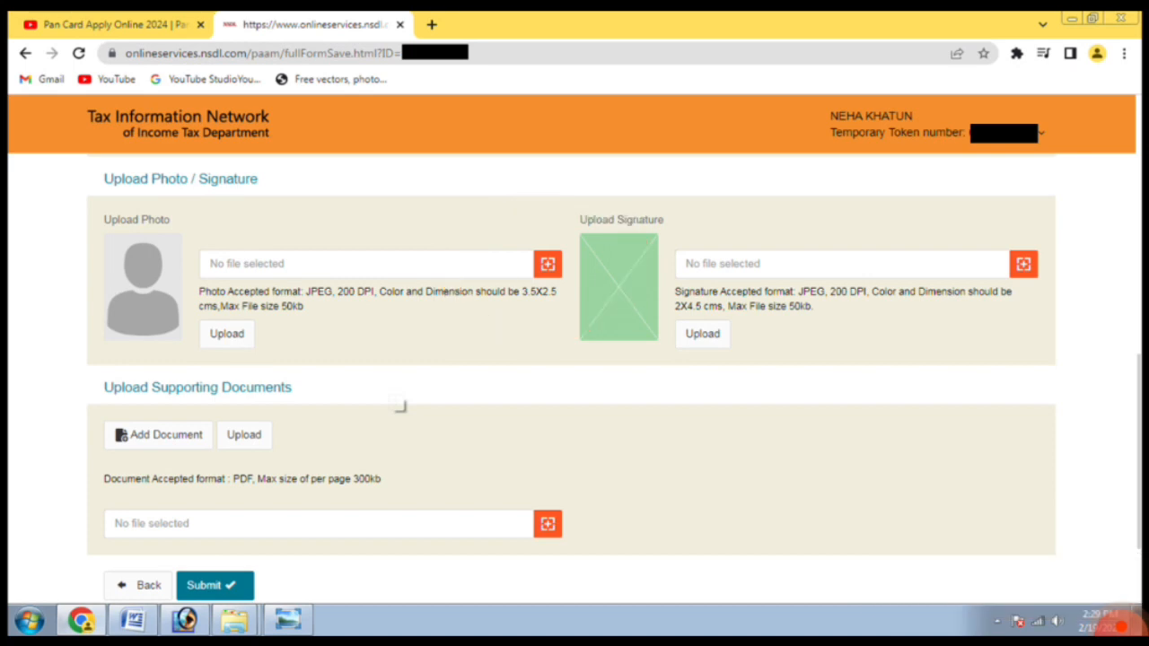
mouse_move(308, 285)
left_mouse_down()
mouse_move(305, 367)
mouse_move(276, 281)
left_mouse_up()
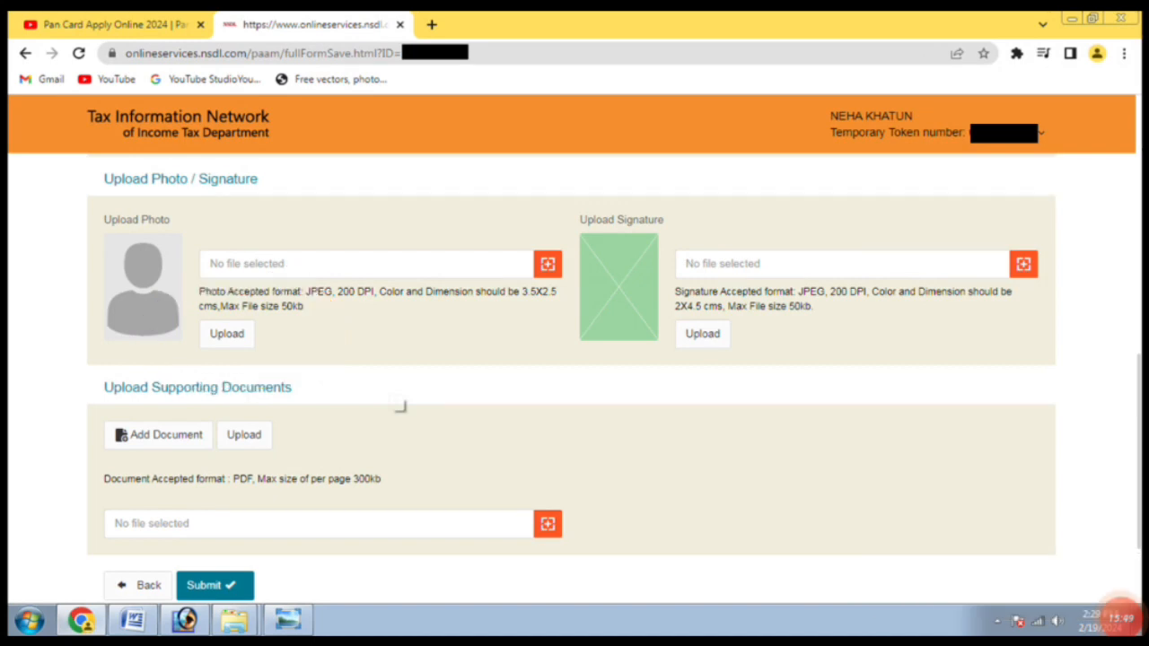
mouse_move(1038, 212)
left_mouse_down()
mouse_move(980, 221)
mouse_move(1139, 244)
mouse_move(1010, 215)
left_mouse_up()
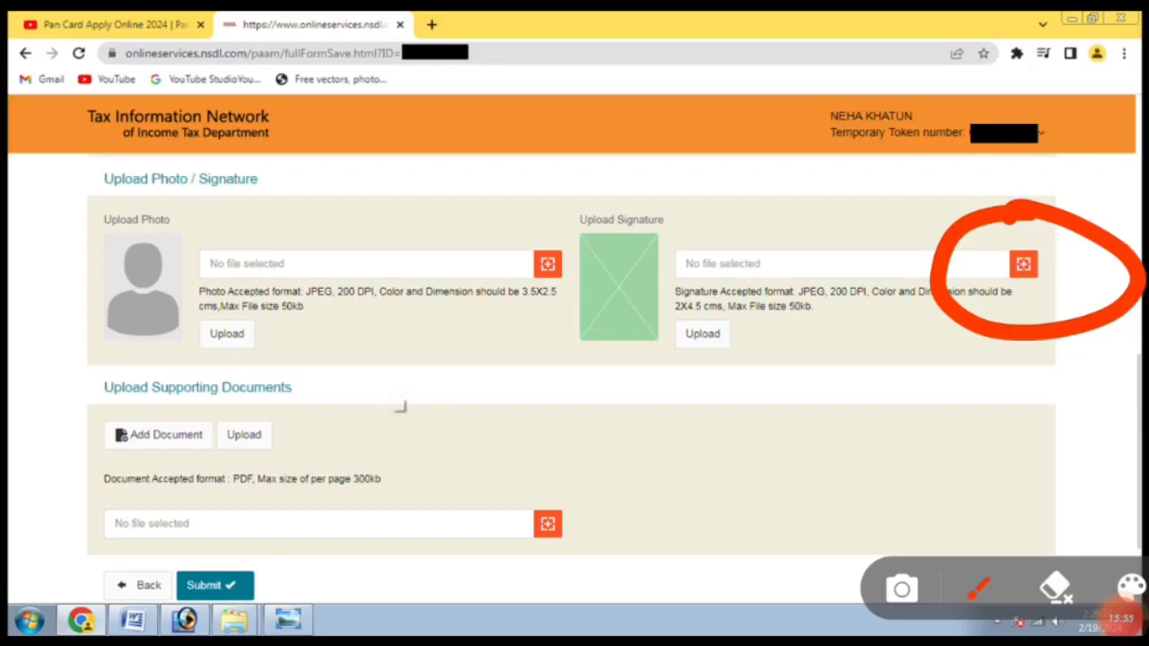
left_click(1056, 588)
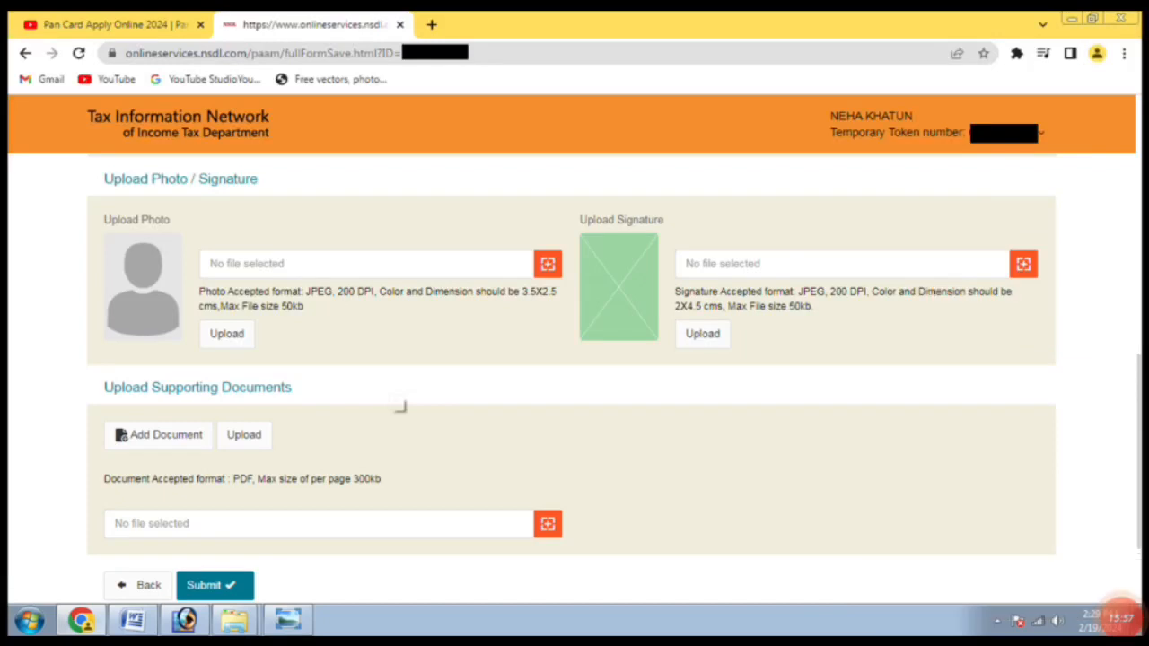
mouse_move(781, 272)
left_mouse_down()
mouse_move(808, 364)
mouse_move(713, 285)
left_mouse_up()
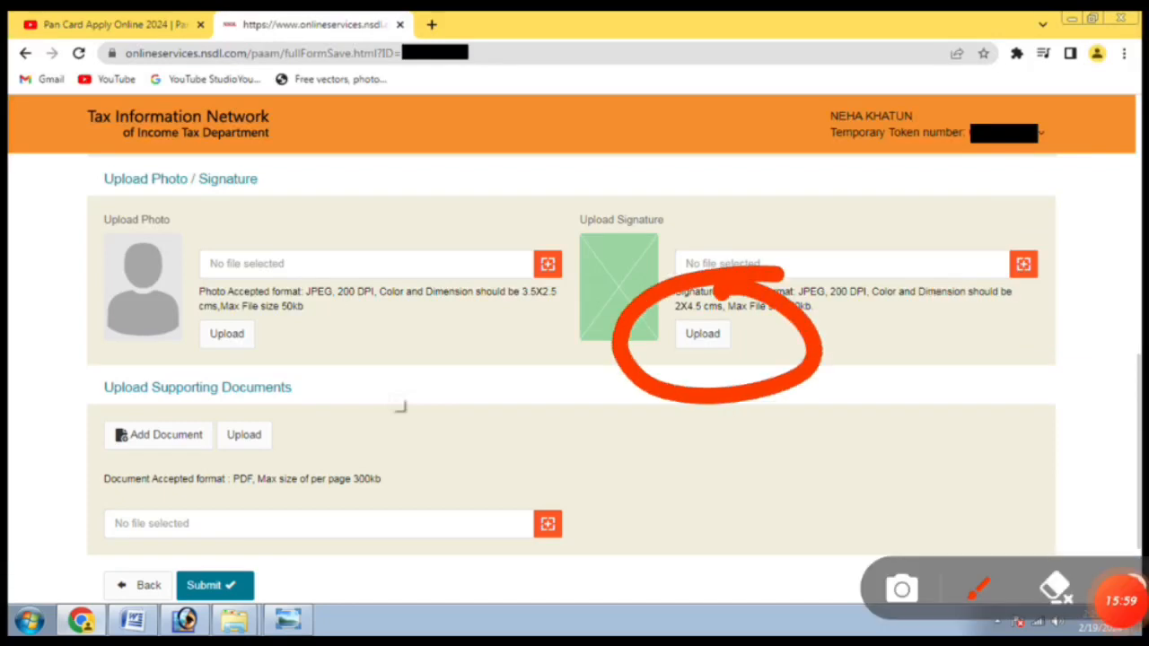
left_click(1056, 588)
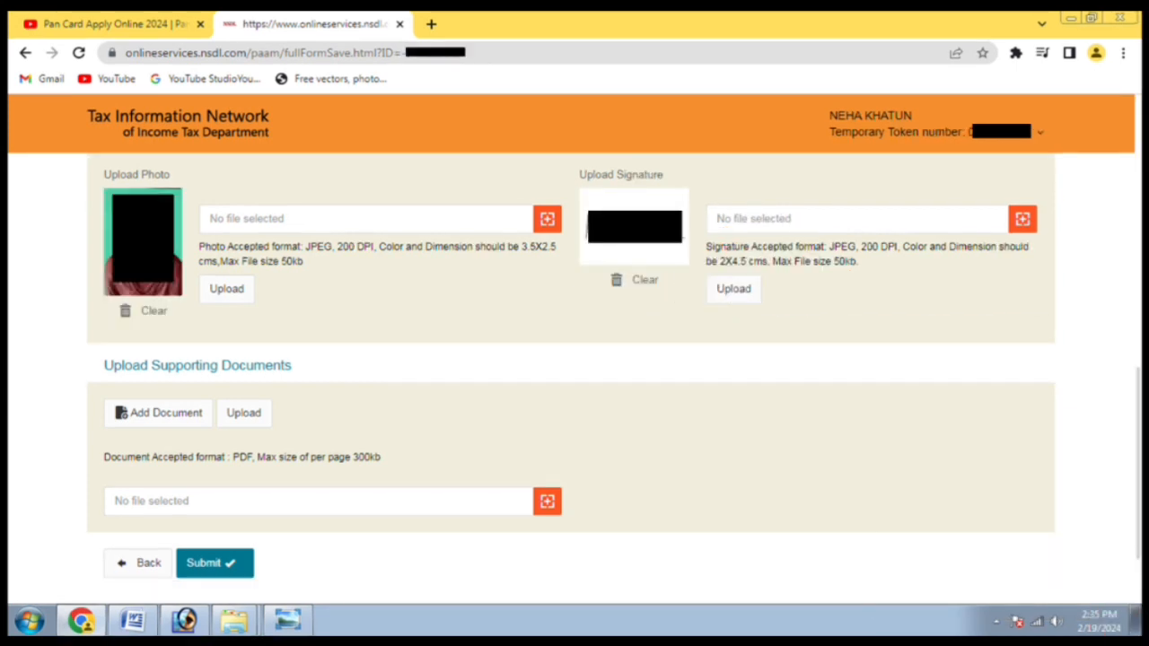
Examine the supporting documents section, including its accepted PDF format, its upload controls and the attached Aadhaar file.
left_click(1122, 617)
left_click_drag(79, 343, 54, 475)
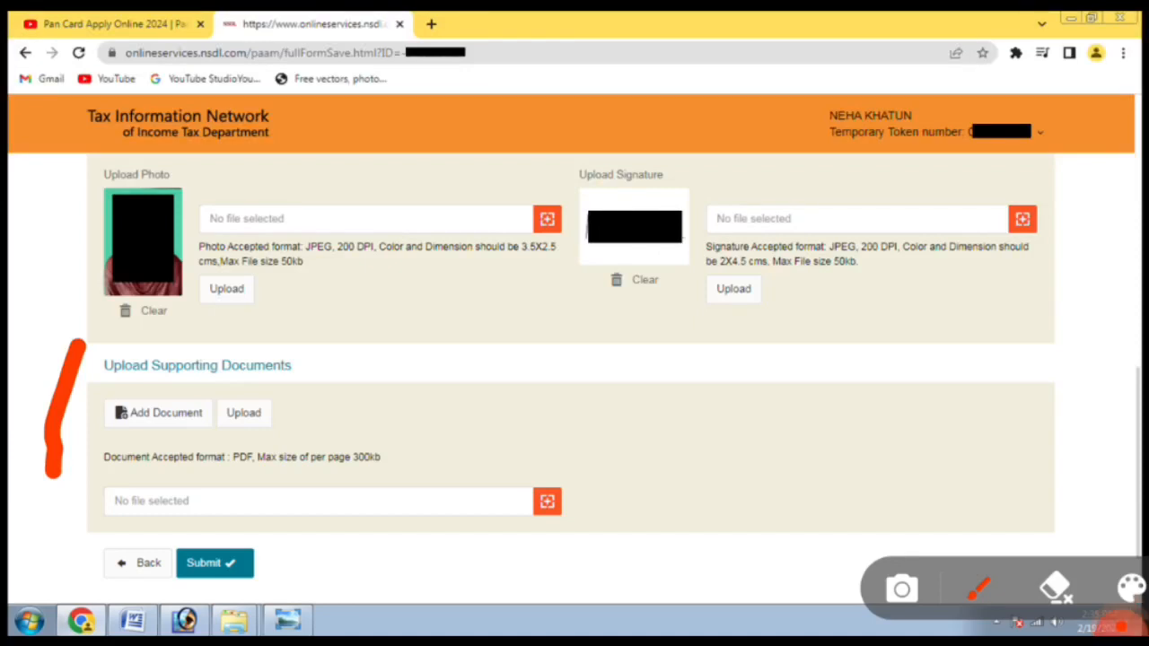
mouse_move(99, 489)
left_mouse_down()
mouse_move(283, 489)
mouse_move(417, 420)
mouse_move(77, 476)
mouse_move(90, 496)
left_mouse_up()
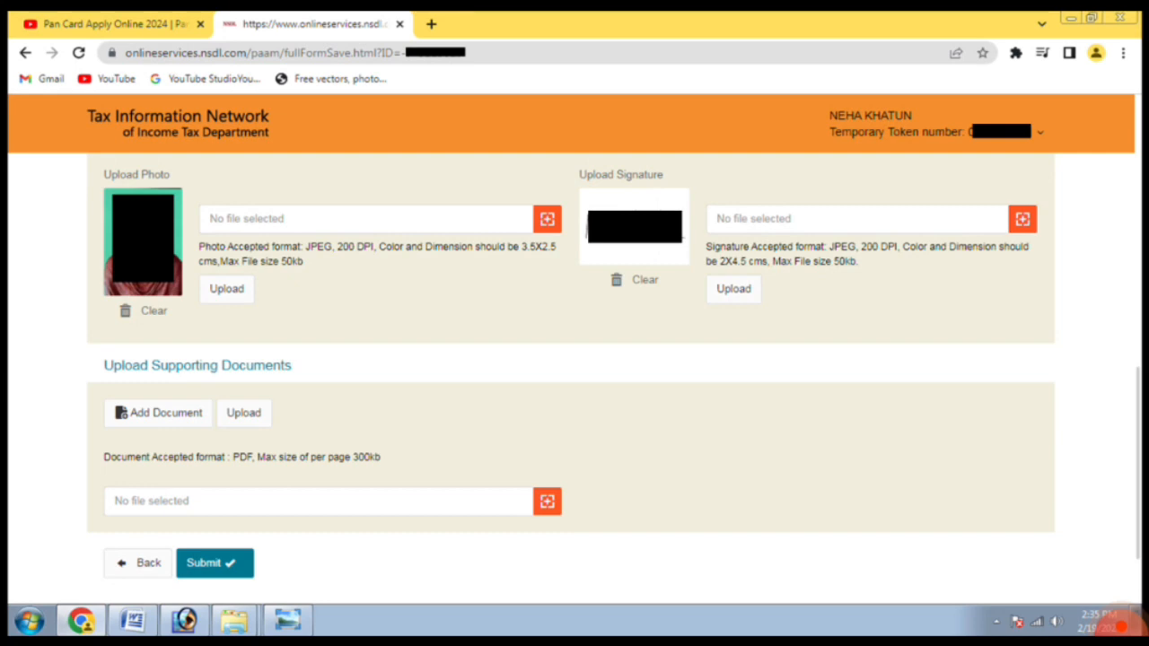
left_click(1120, 626)
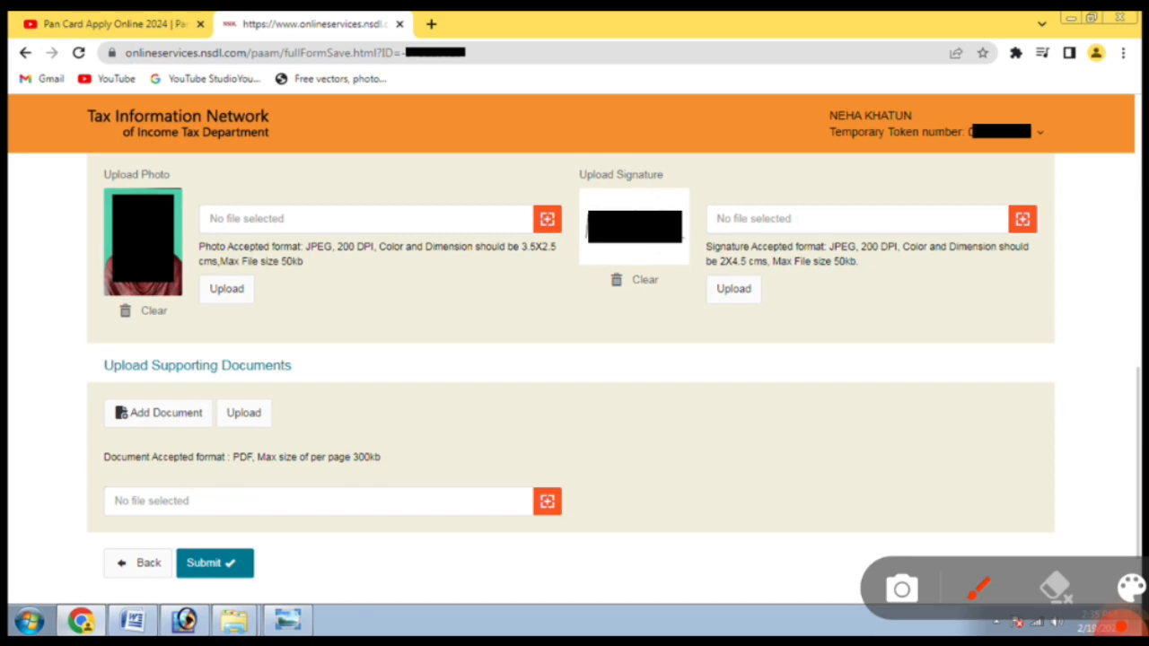
mouse_move(585, 437)
left_mouse_down()
mouse_move(584, 567)
mouse_move(570, 432)
left_mouse_up()
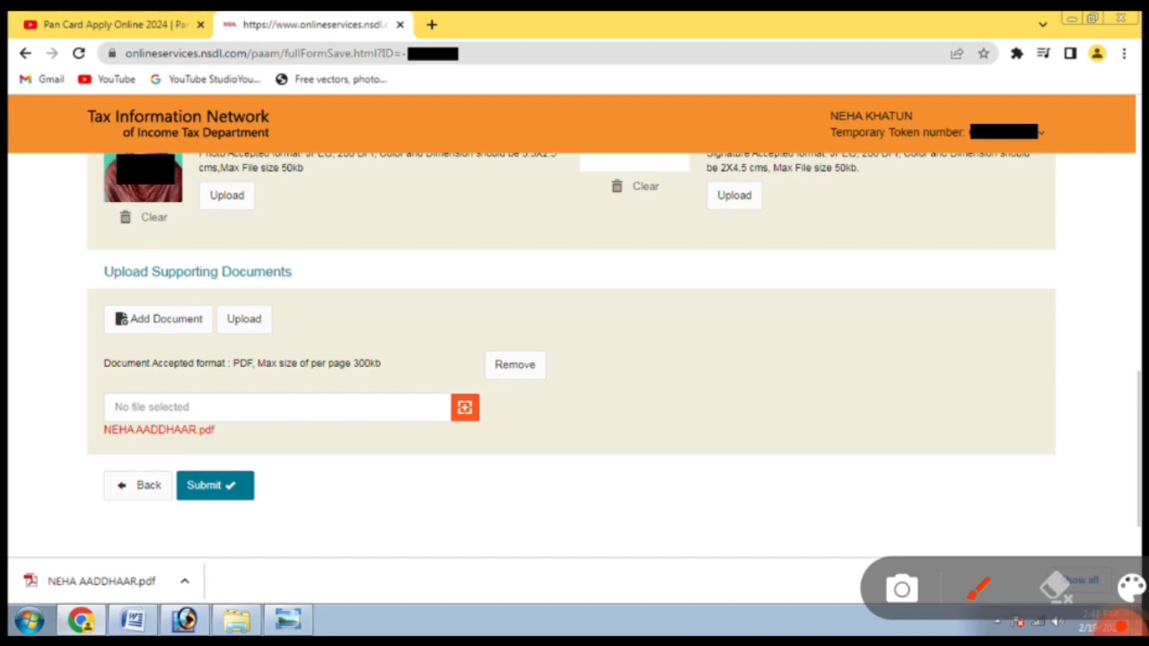
mouse_move(253, 440)
left_mouse_down()
mouse_move(170, 436)
mouse_move(334, 504)
mouse_move(247, 444)
left_mouse_up()
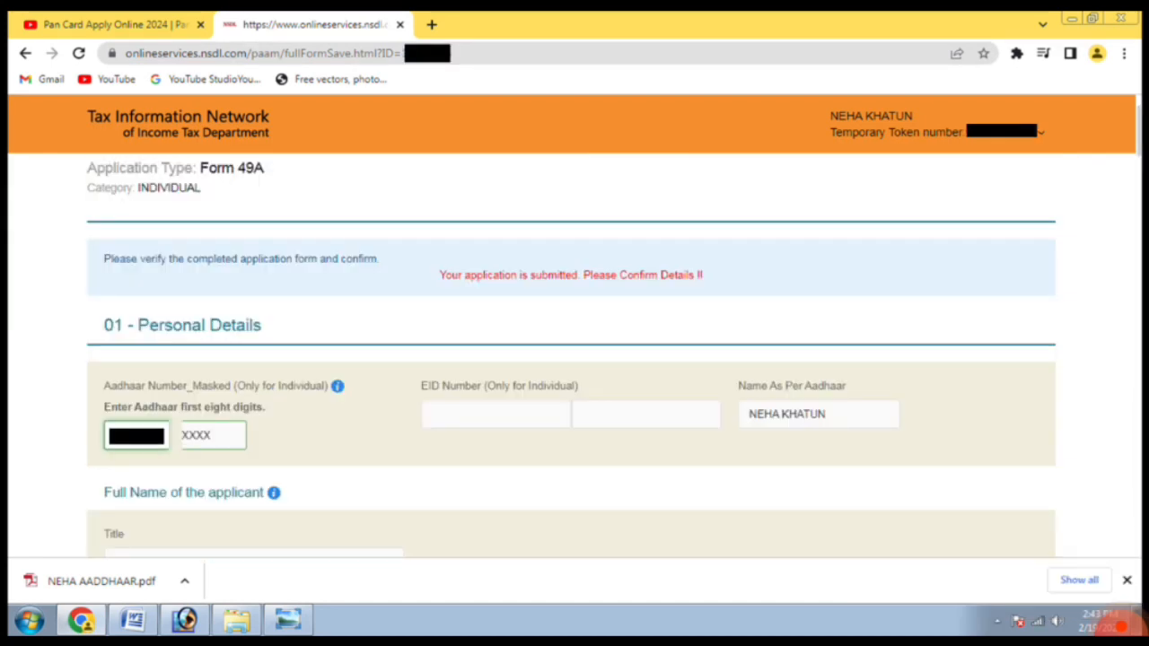
Review the submitted form's confirmation notice, the field for the first eight Aadhaar digits and the name as per Aadhaar.
mouse_move(410, 303)
left_mouse_down()
mouse_move(592, 208)
mouse_move(382, 297)
left_mouse_up()
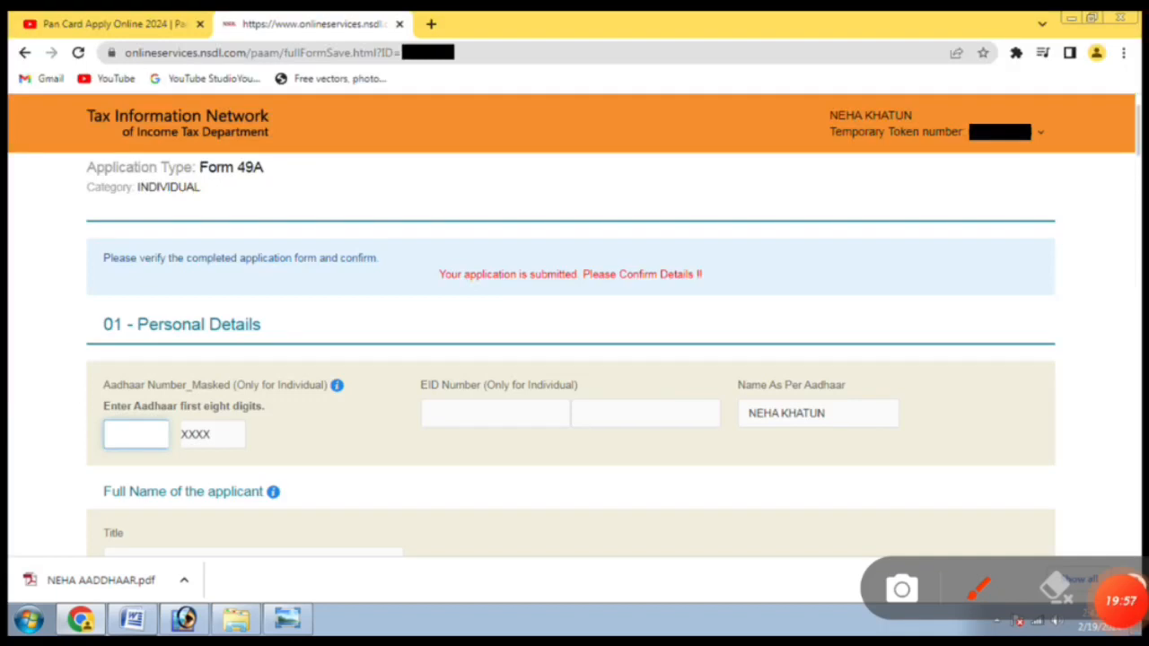
mouse_move(85, 357)
left_mouse_down()
mouse_move(262, 477)
mouse_move(128, 335)
mouse_move(42, 369)
left_mouse_up()
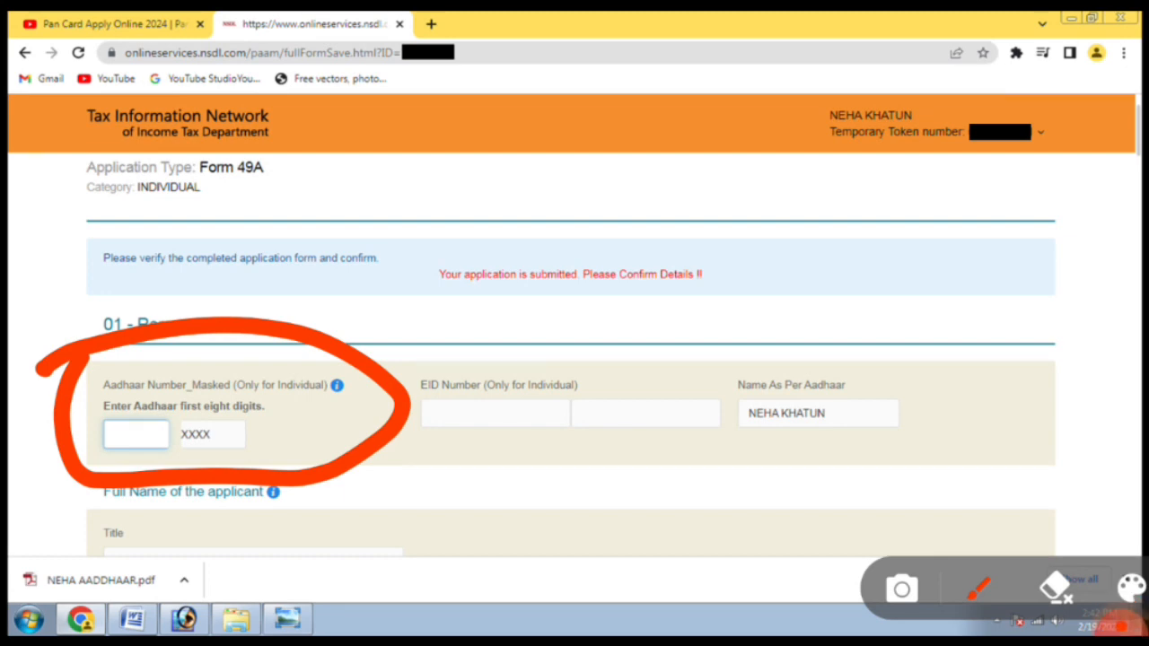
mouse_move(72, 442)
left_mouse_down()
mouse_move(218, 447)
mouse_move(59, 442)
left_mouse_up()
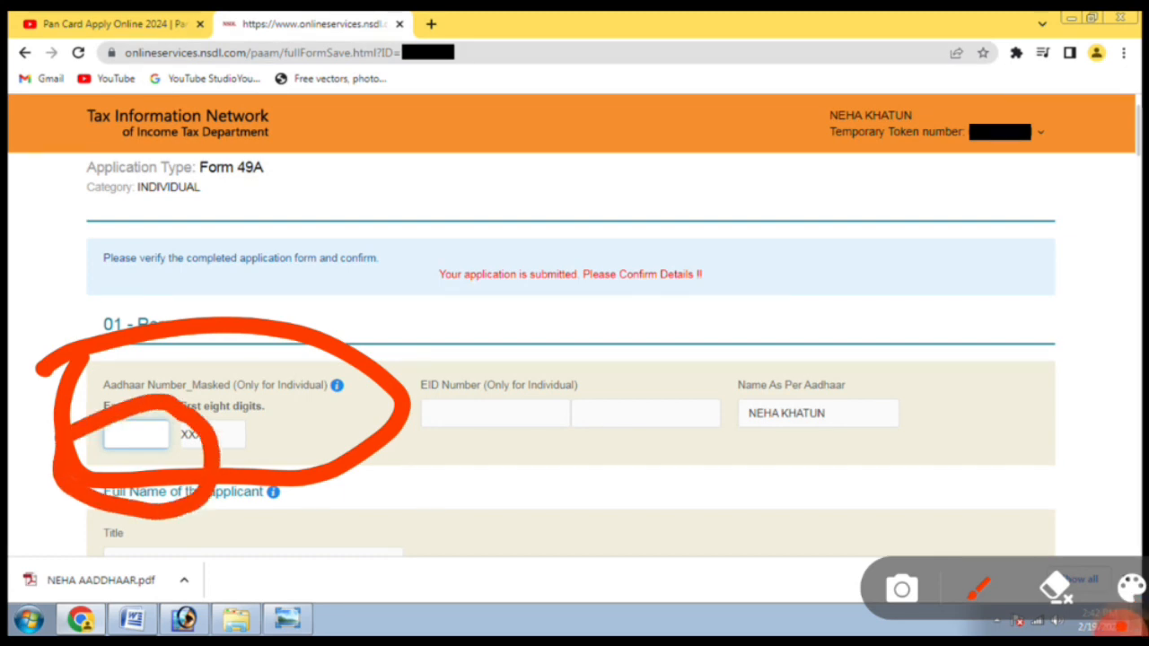
mouse_move(854, 364)
left_mouse_down()
mouse_move(723, 399)
mouse_move(788, 382)
mouse_move(797, 391)
left_mouse_up()
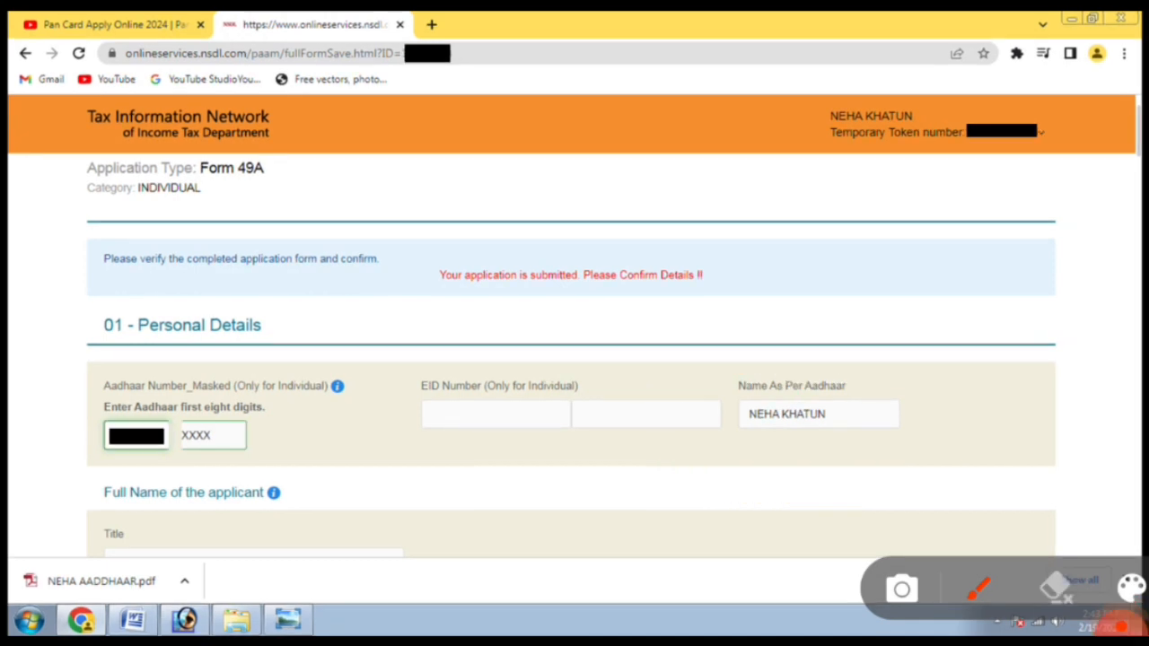
Verify the applicant's title, surname, first name, middle name and name printed on the PAN card in the submitted form.
scroll(574, 359, "down", 4)
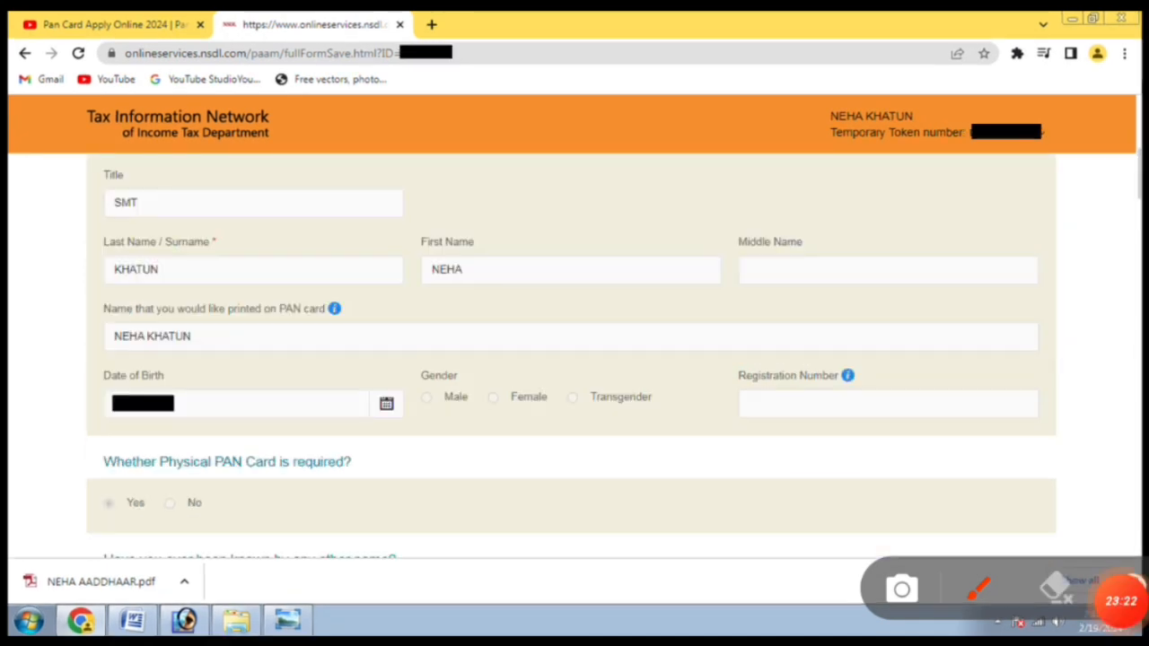
mouse_move(203, 155)
left_mouse_down()
mouse_move(174, 270)
mouse_move(129, 179)
left_mouse_up()
key("Escape")
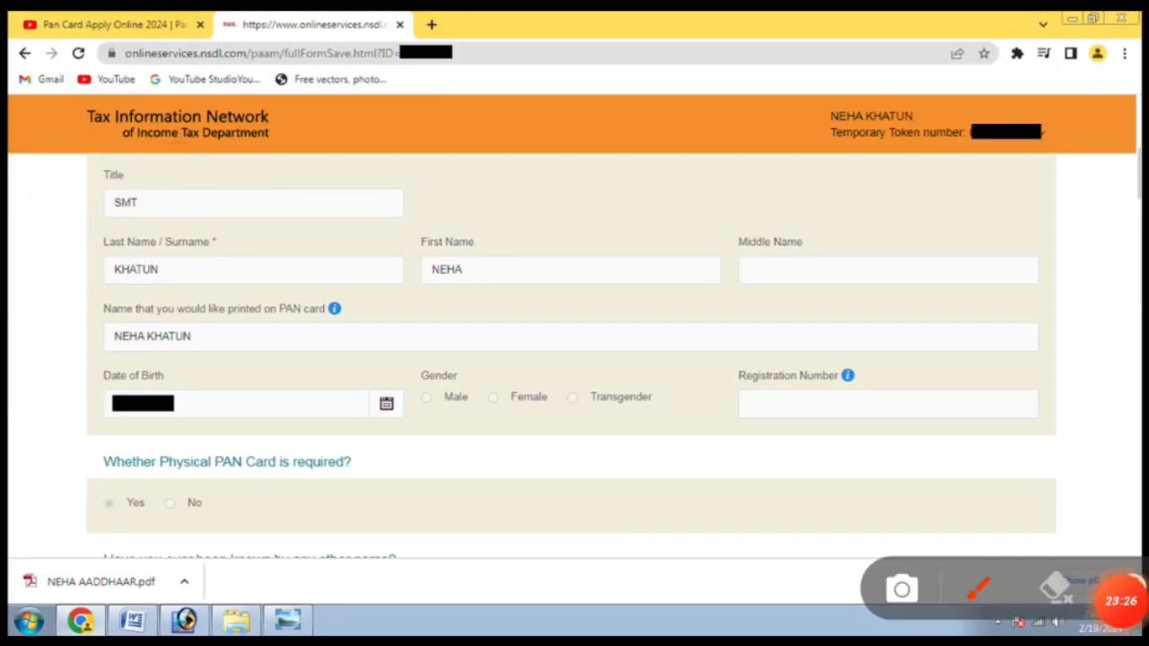
mouse_move(260, 214)
left_mouse_down()
mouse_move(77, 314)
mouse_move(235, 203)
left_mouse_up()
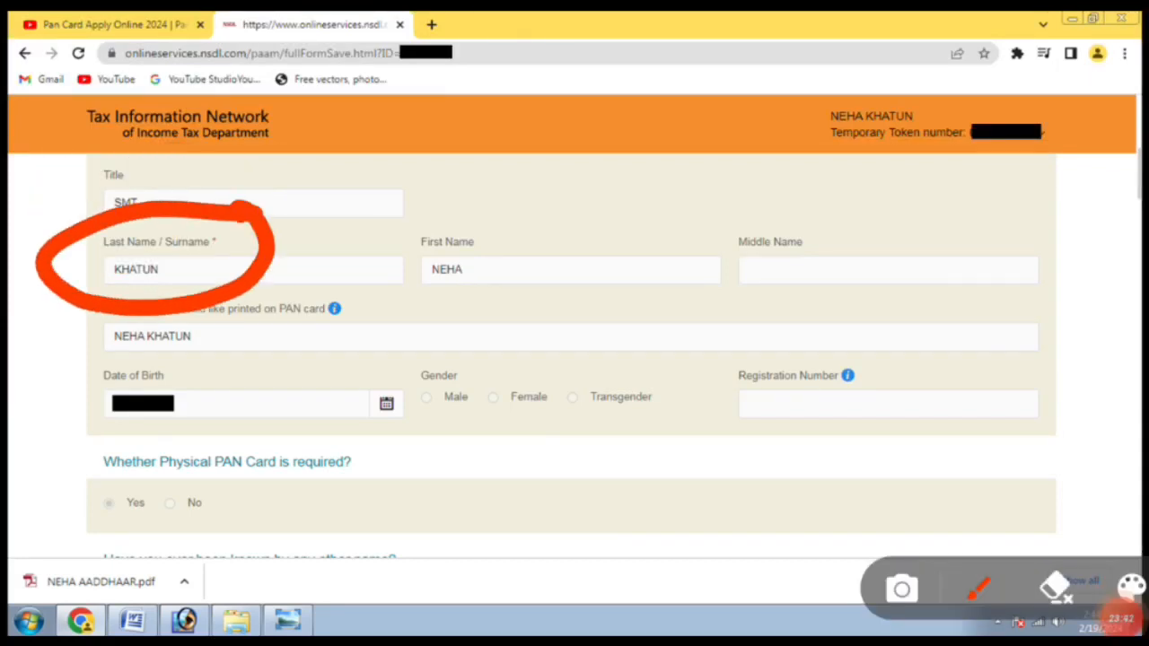
mouse_move(531, 213)
left_mouse_down()
mouse_move(459, 332)
mouse_move(533, 214)
left_mouse_up()
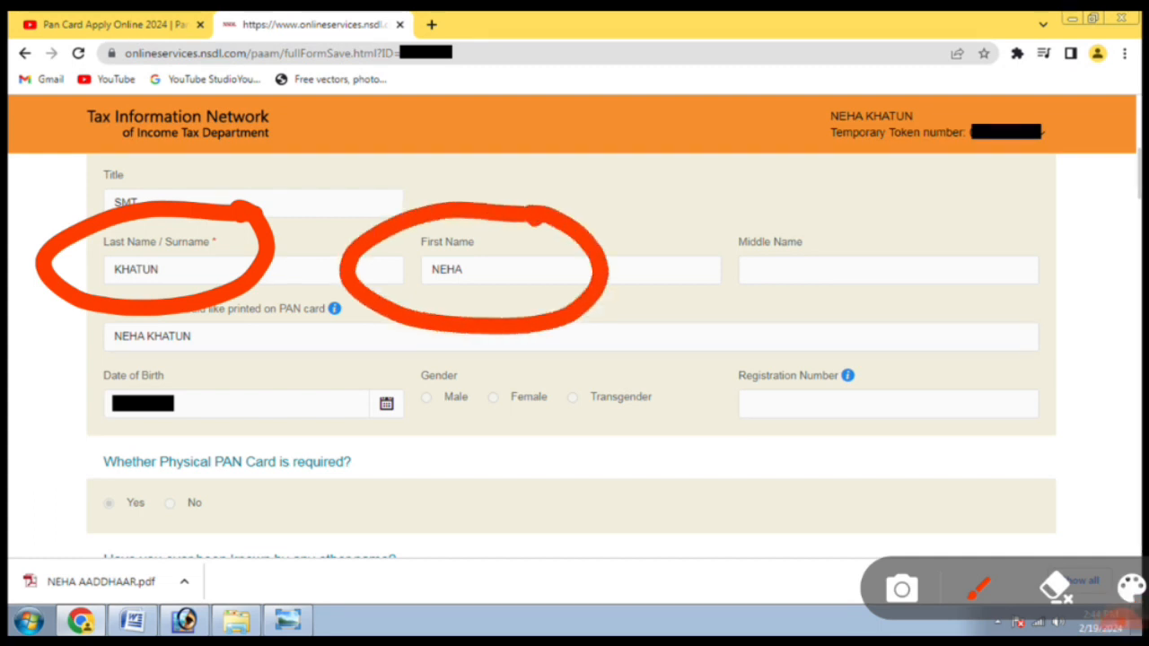
mouse_move(849, 210)
left_mouse_down()
mouse_move(723, 304)
mouse_move(865, 232)
left_mouse_up()
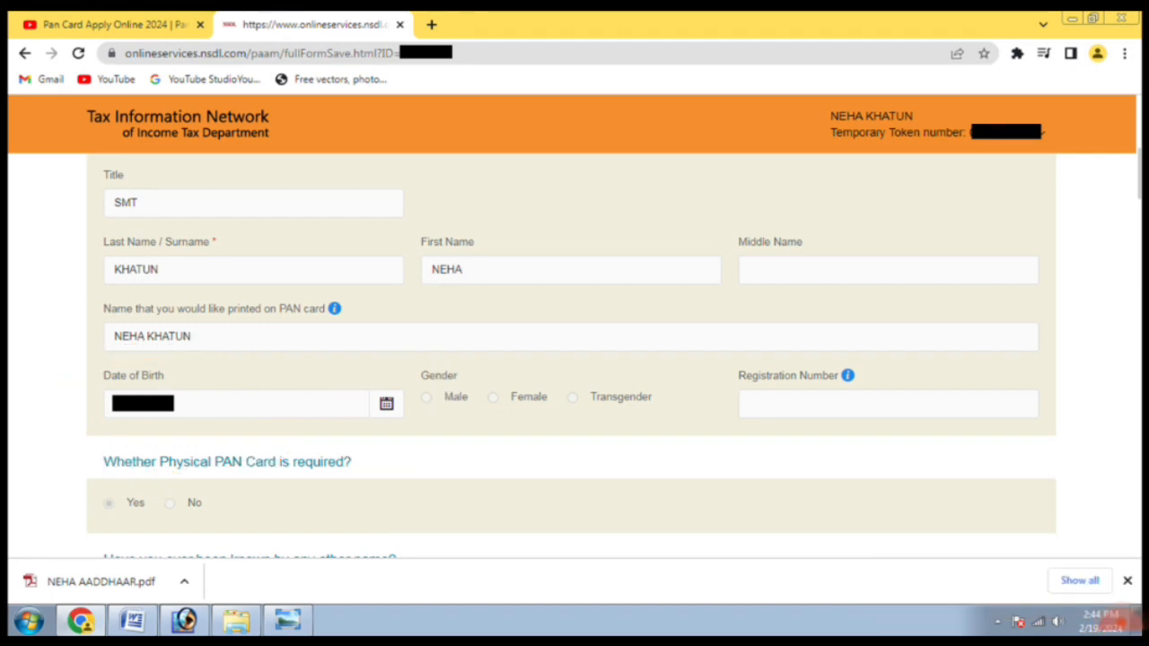
mouse_move(584, 346)
left_mouse_down()
mouse_move(388, 366)
mouse_move(709, 356)
mouse_move(544, 341)
left_mouse_up()
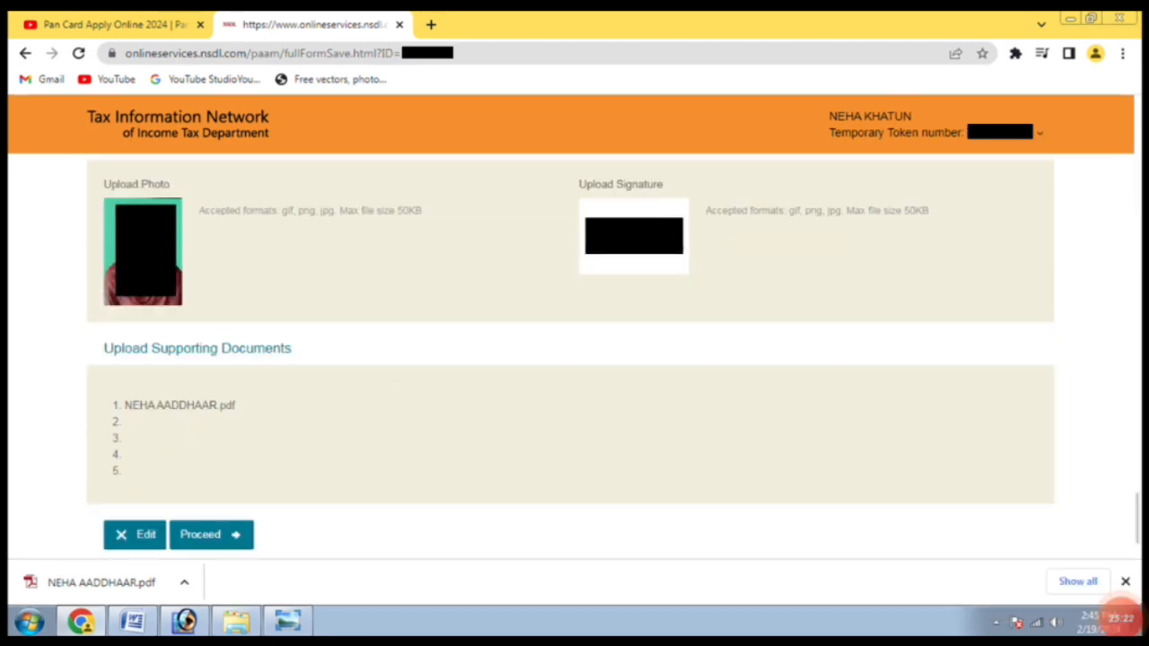
mouse_move(1121, 617)
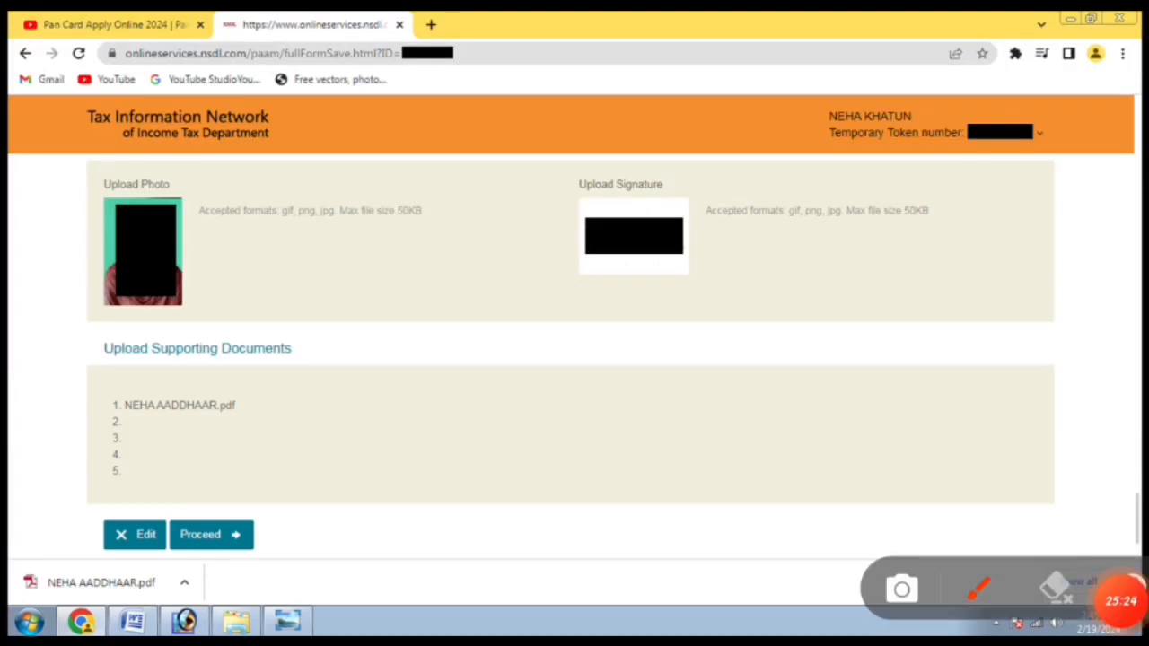
Verify the uploaded photo, signature and supporting Aadhaar document in the submitted form.
mouse_move(238, 180)
left_mouse_down()
mouse_move(7, 269)
mouse_move(193, 193)
left_mouse_up()
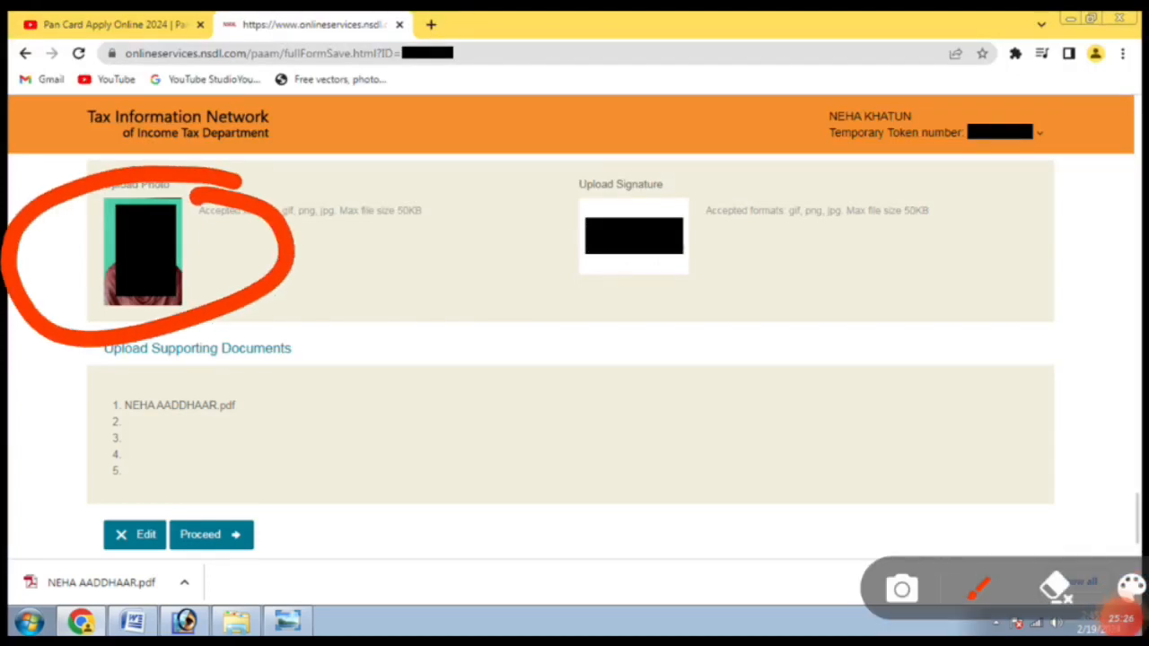
mouse_move(718, 166)
left_mouse_down()
mouse_move(619, 334)
mouse_move(662, 190)
left_mouse_up()
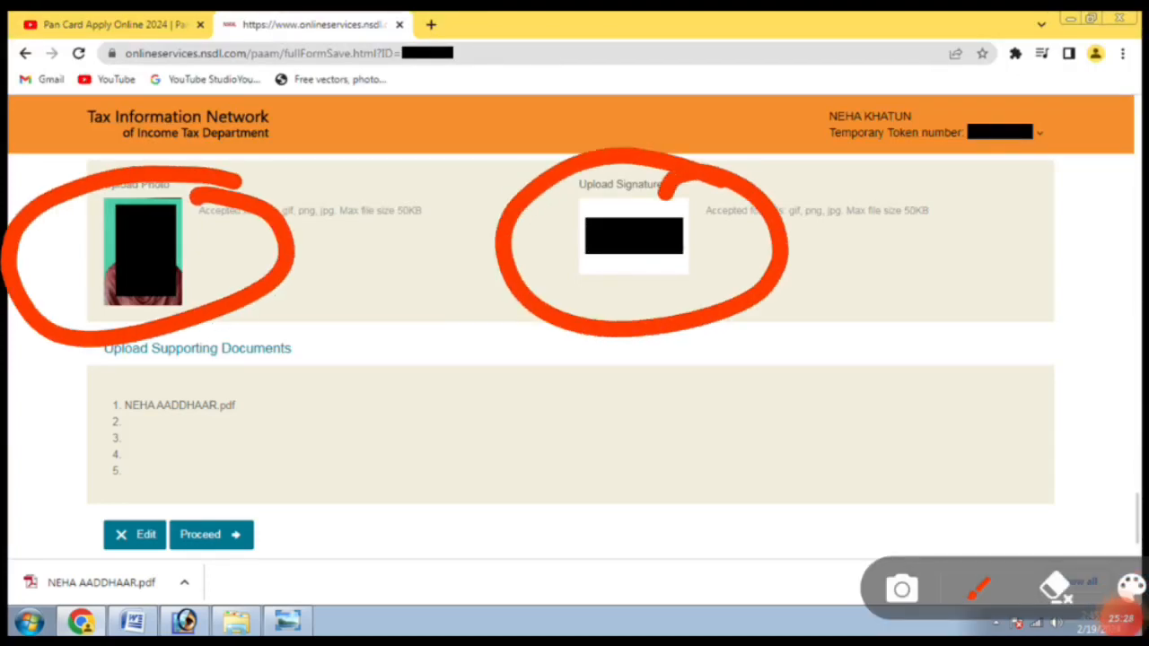
mouse_move(285, 315)
left_mouse_down()
mouse_move(256, 319)
mouse_move(85, 494)
mouse_move(274, 328)
mouse_move(220, 325)
left_mouse_up()
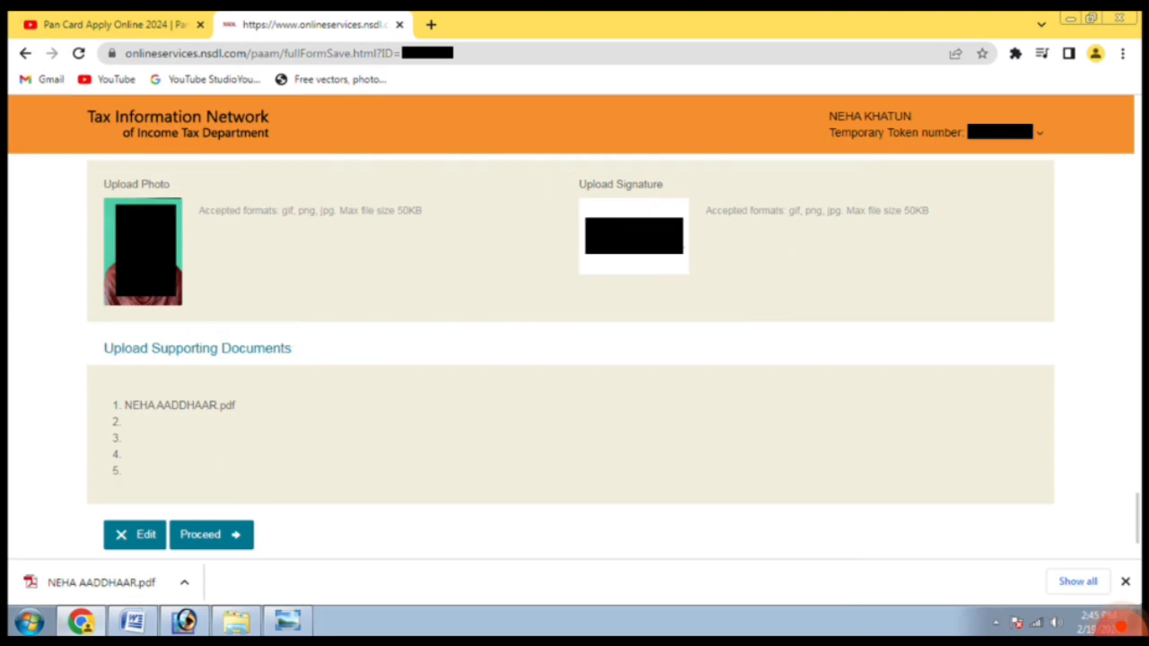
Locate the option for editing the submitted form and proceed with the verified details to the payment page.
left_click(1121, 626)
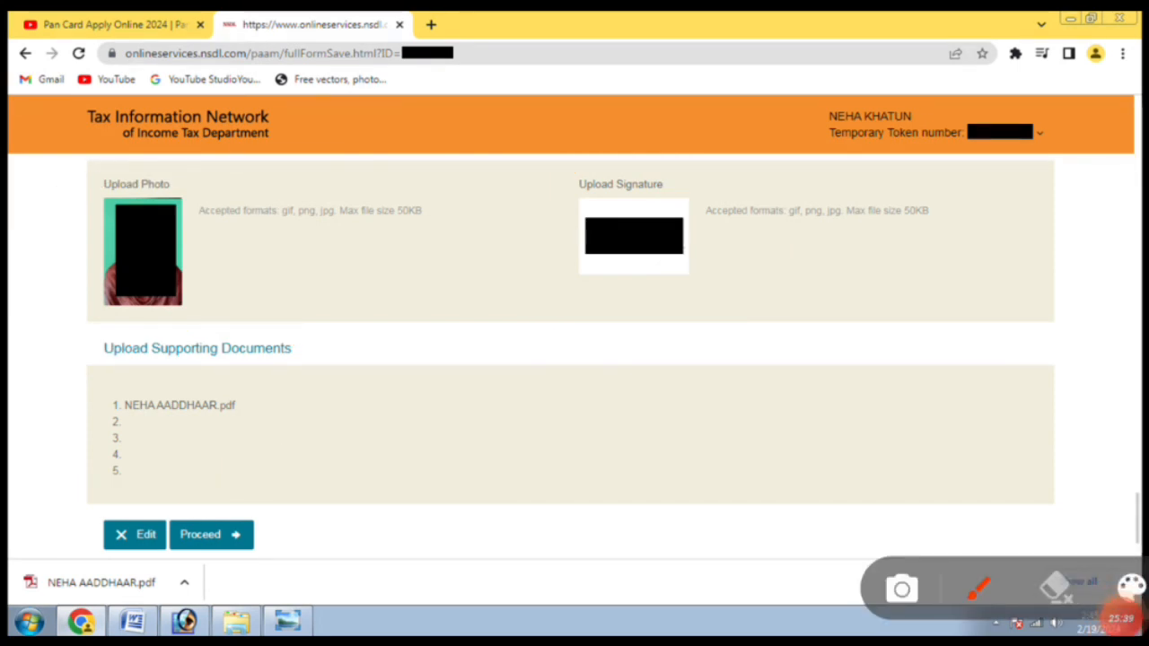
mouse_move(122, 489)
left_mouse_down()
mouse_move(130, 592)
mouse_move(95, 494)
left_mouse_up()
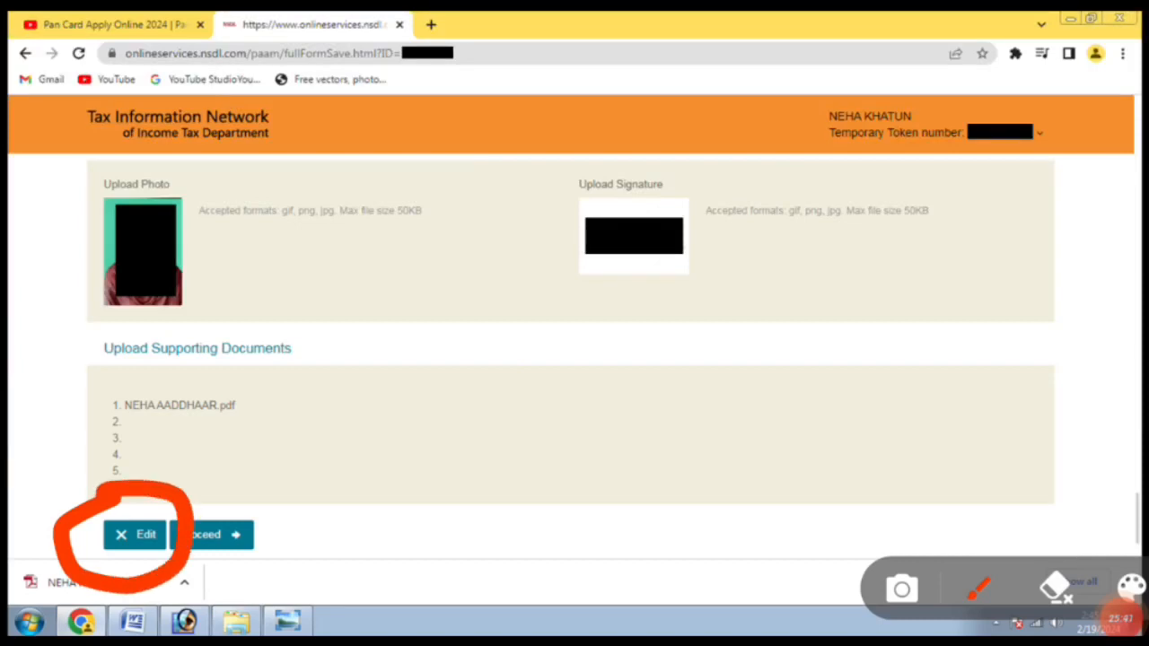
left_click(1055, 588)
left_click(1121, 619)
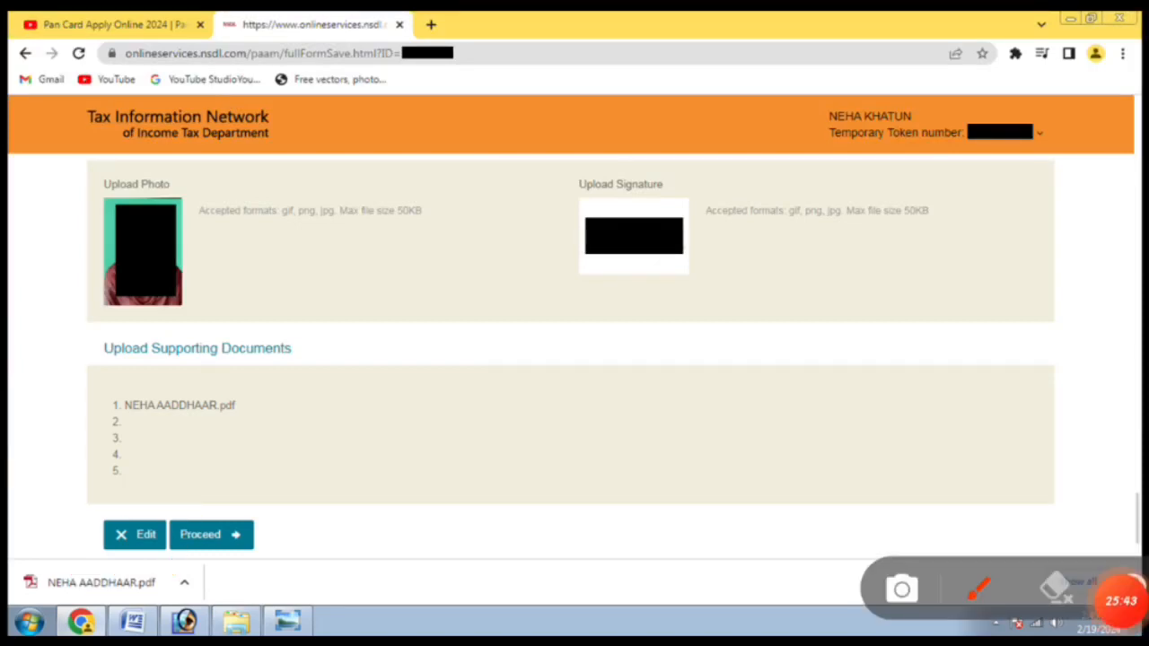
mouse_move(309, 478)
left_mouse_down()
mouse_move(130, 525)
mouse_move(345, 529)
mouse_move(306, 484)
left_mouse_up()
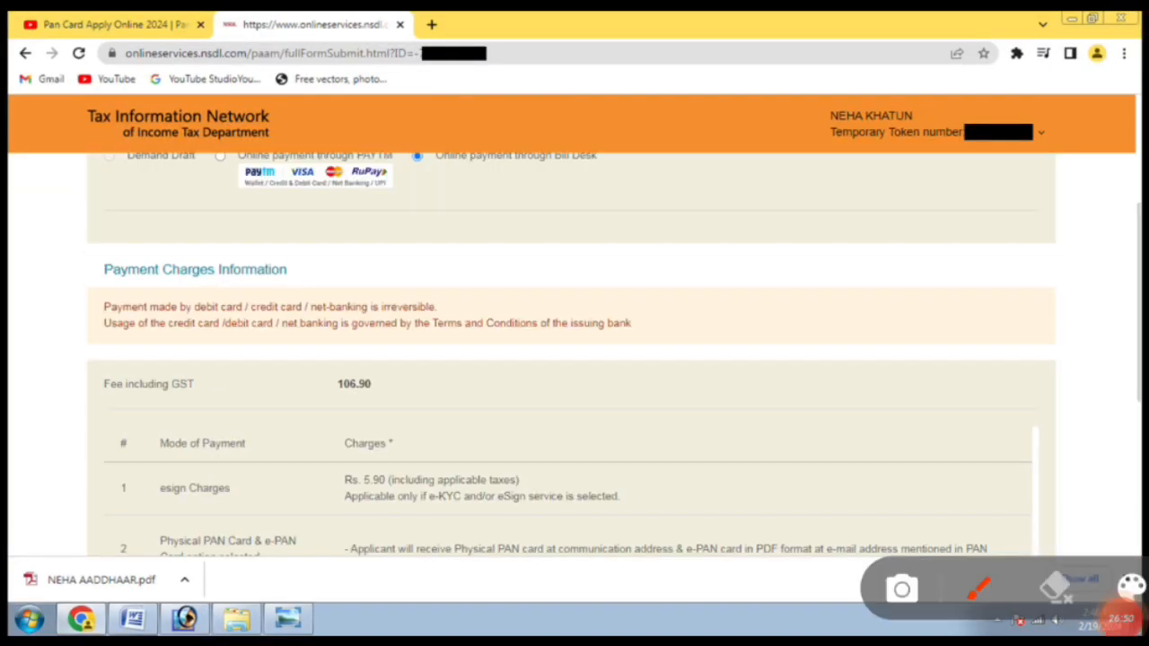
Check the application fee including GST with Bill Desk selected, and agree to the terms of service.
mouse_move(445, 315)
left_mouse_down()
mouse_move(210, 410)
mouse_move(449, 328)
mouse_move(410, 334)
left_mouse_up()
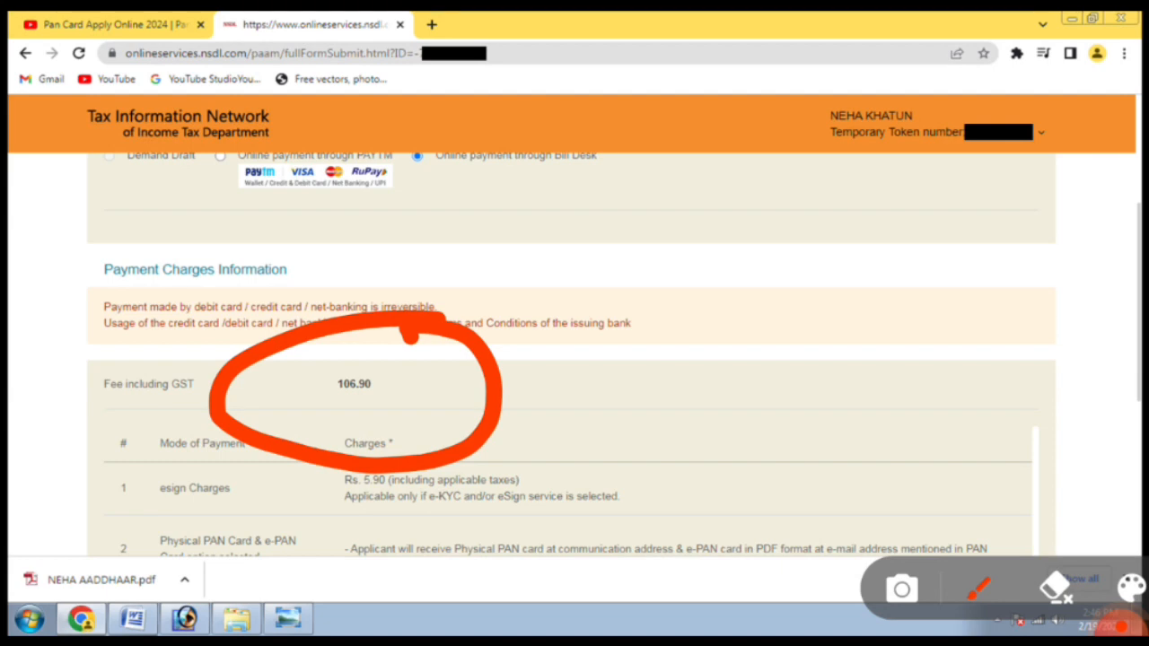
scroll(574, 359, "down", 3)
mouse_move(197, 395)
left_mouse_down()
mouse_move(134, 408)
mouse_move(192, 526)
mouse_move(139, 388)
left_mouse_up()
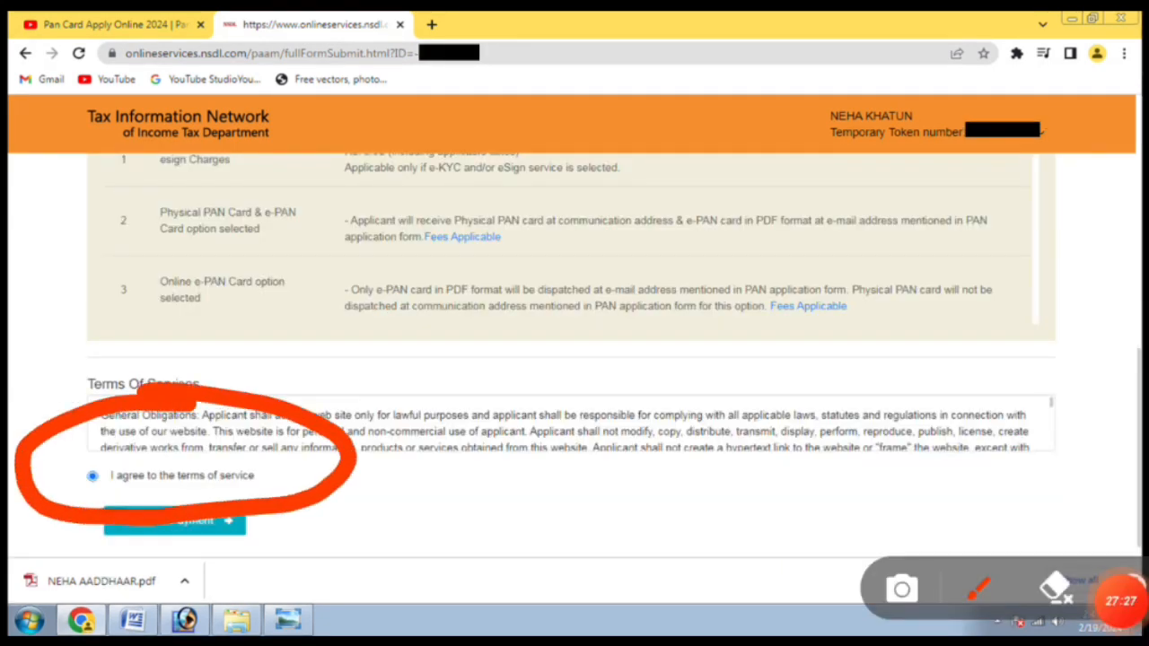
Proceed to payment, confirm it and pay the PAN application fee through BillDesk.
left_click(1056, 589)
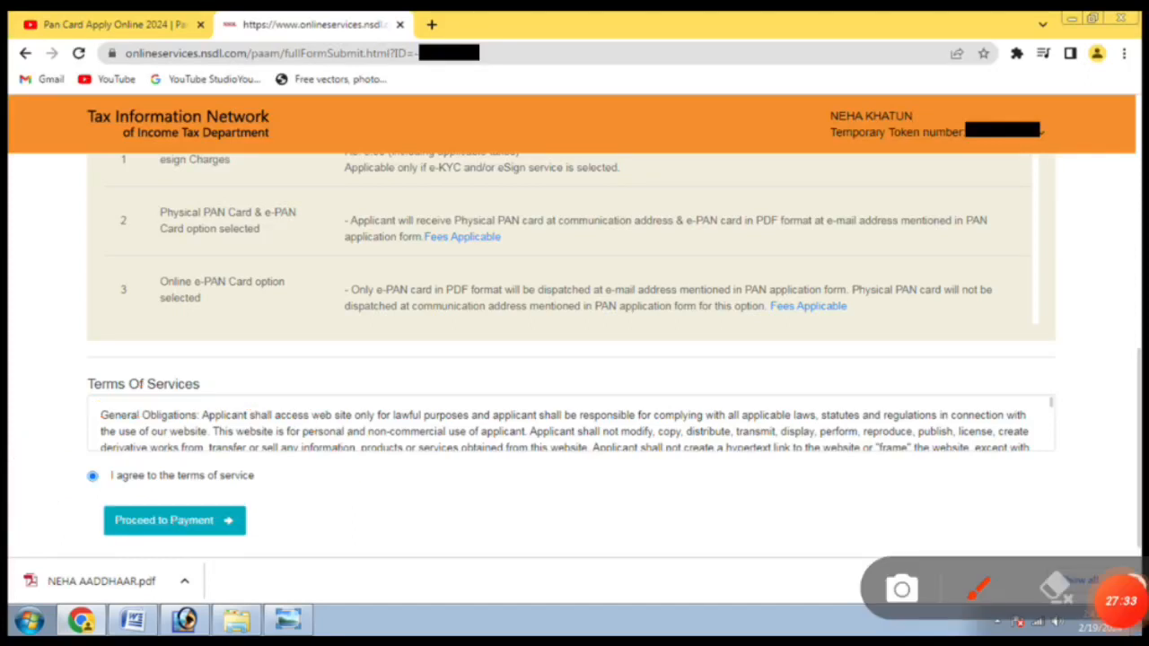
mouse_move(251, 460)
left_mouse_down()
mouse_move(103, 476)
mouse_move(314, 550)
mouse_move(197, 458)
left_mouse_up()
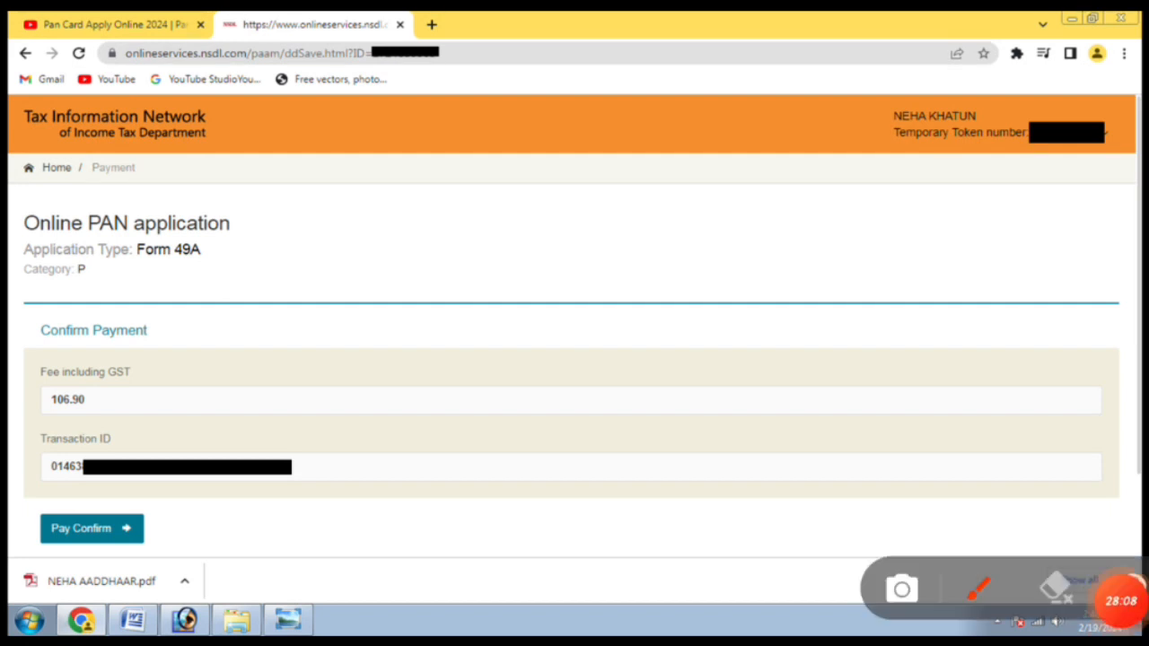
mouse_move(143, 471)
left_mouse_down()
mouse_move(202, 587)
mouse_move(108, 467)
left_mouse_up()
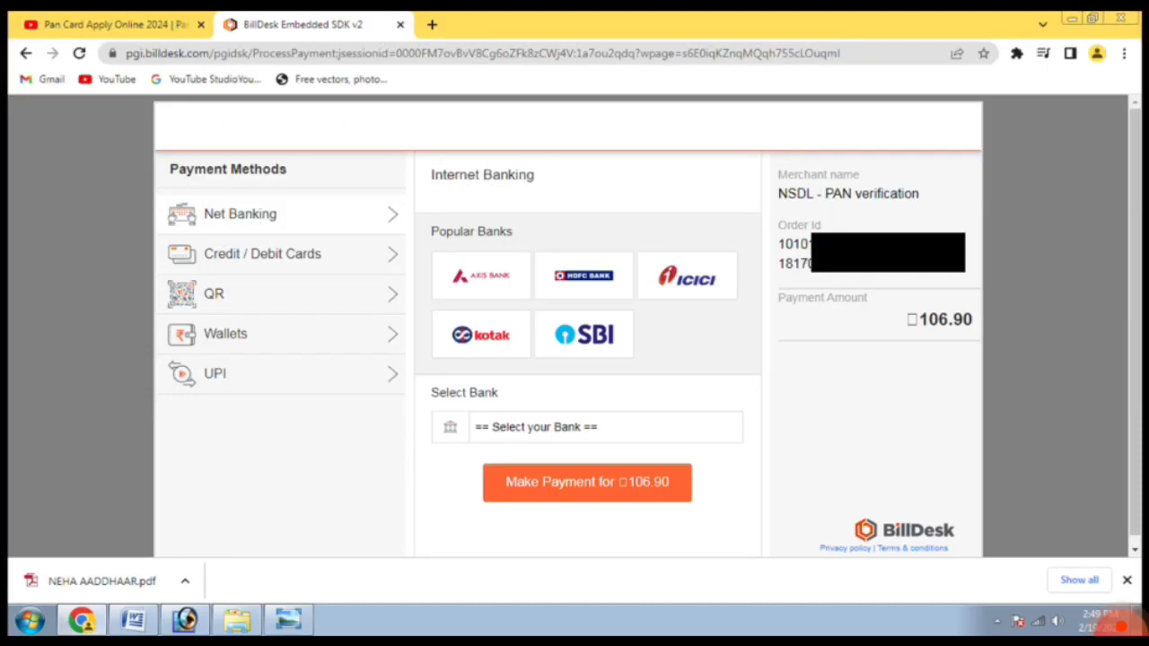
mouse_move(204, 165)
left_mouse_down()
mouse_move(106, 235)
mouse_move(256, 523)
mouse_move(695, 549)
mouse_move(818, 172)
mouse_move(202, 154)
mouse_move(186, 168)
left_mouse_up()
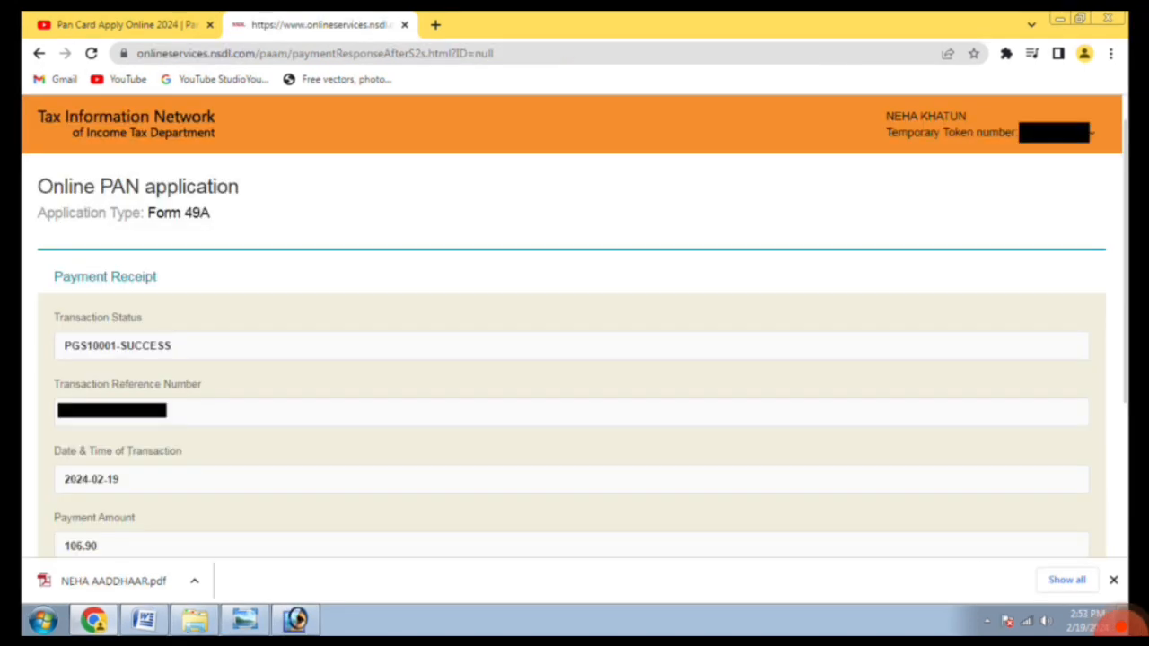
Review the transaction details on the payment receipt and continue to Aadhaar authentication.
left_click(1121, 626)
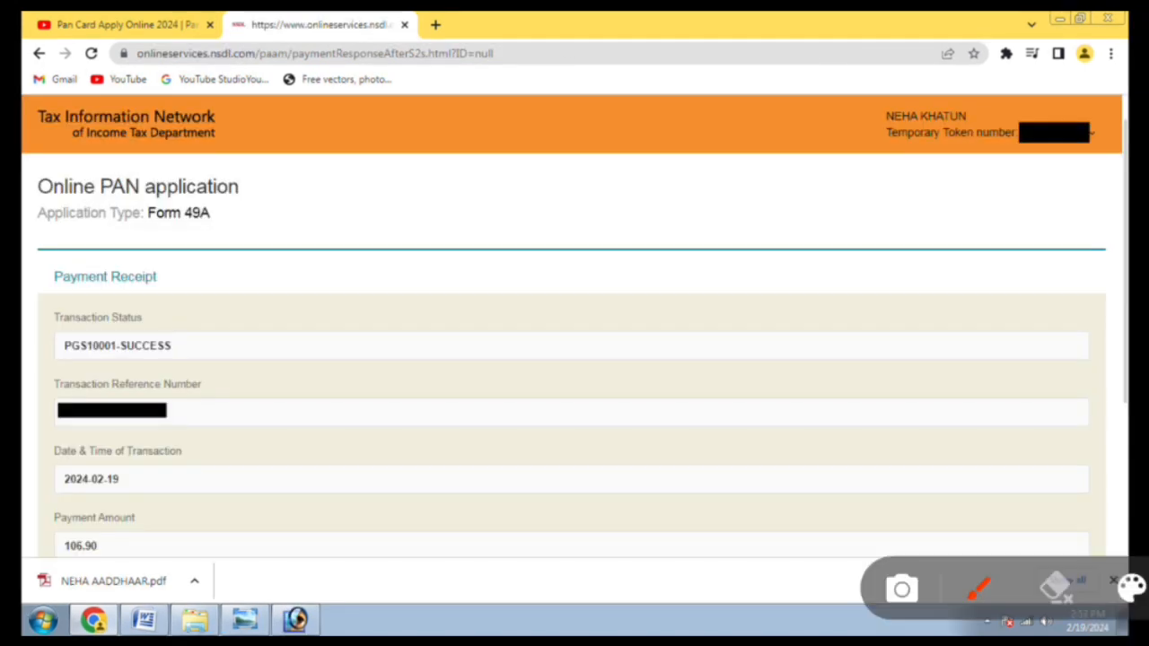
mouse_move(56, 240)
left_mouse_down()
mouse_move(449, 440)
mouse_move(167, 571)
left_mouse_up()
left_click_drag(81, 223, 4, 567)
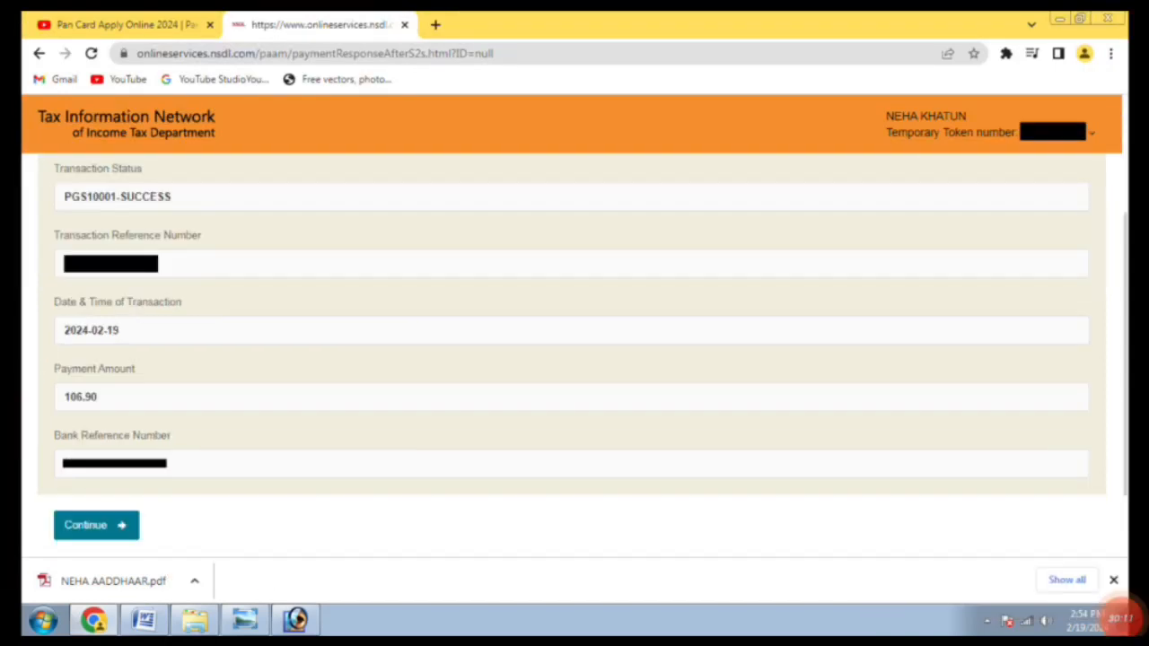
left_click(1121, 618)
mouse_move(40, 501)
left_mouse_down()
mouse_move(211, 561)
mouse_move(41, 509)
left_mouse_up()
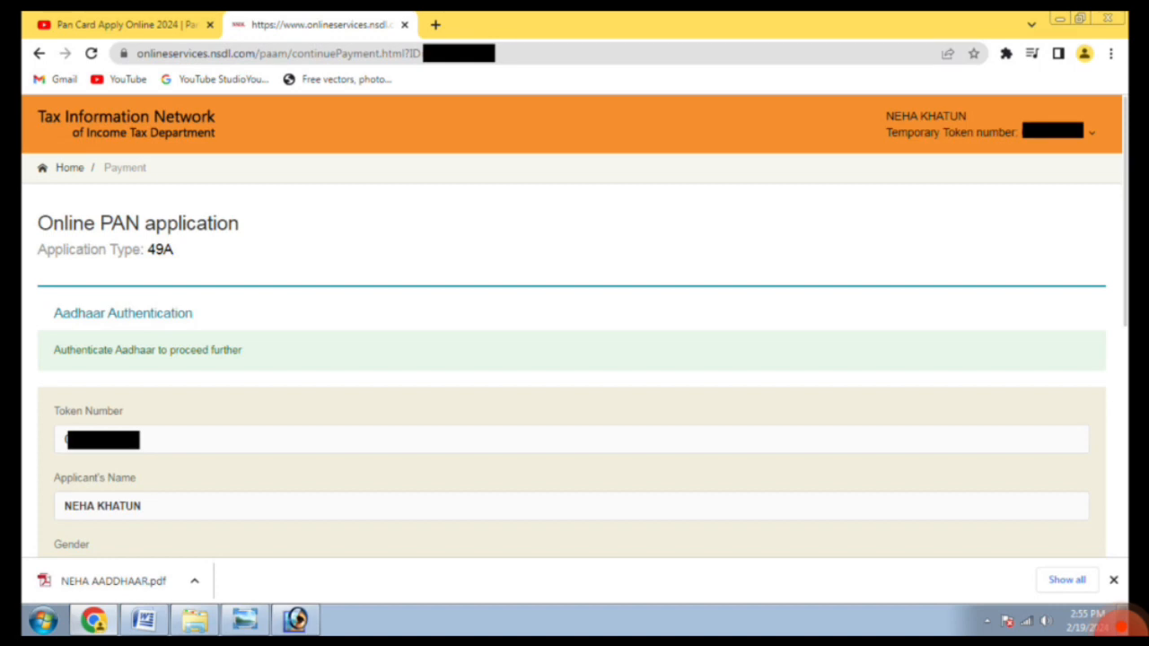
Authenticate the applicant's Aadhaar with the e-signing consent selected and continue to the OTP generation page.
scroll(575, 359, "down", 4)
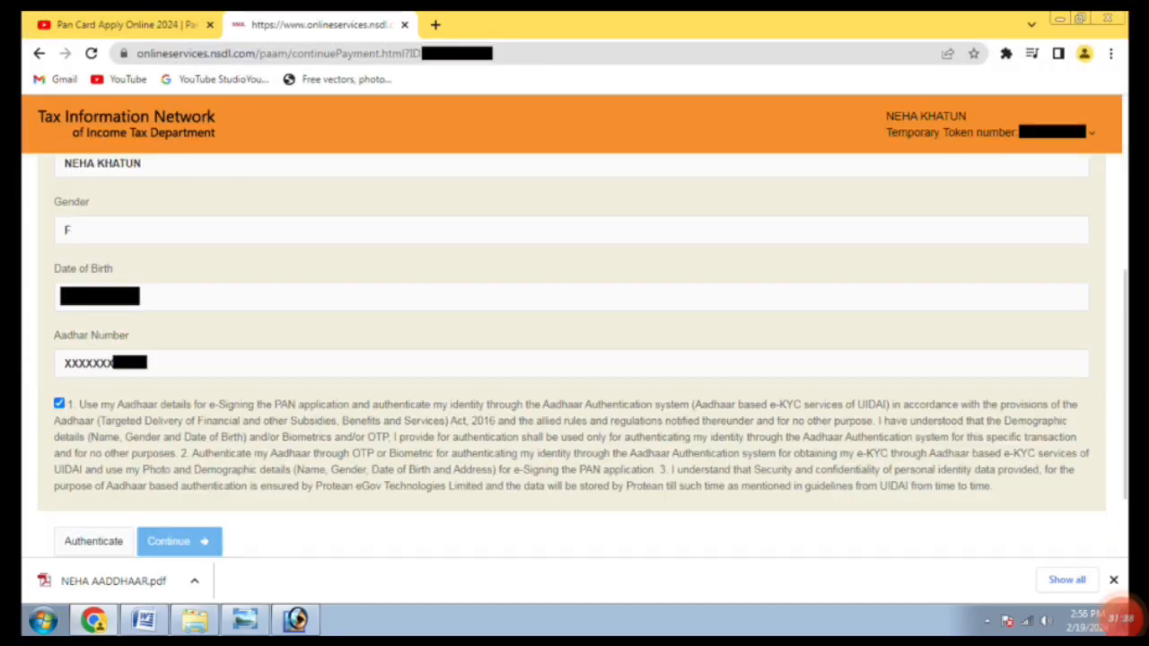
left_click(1121, 618)
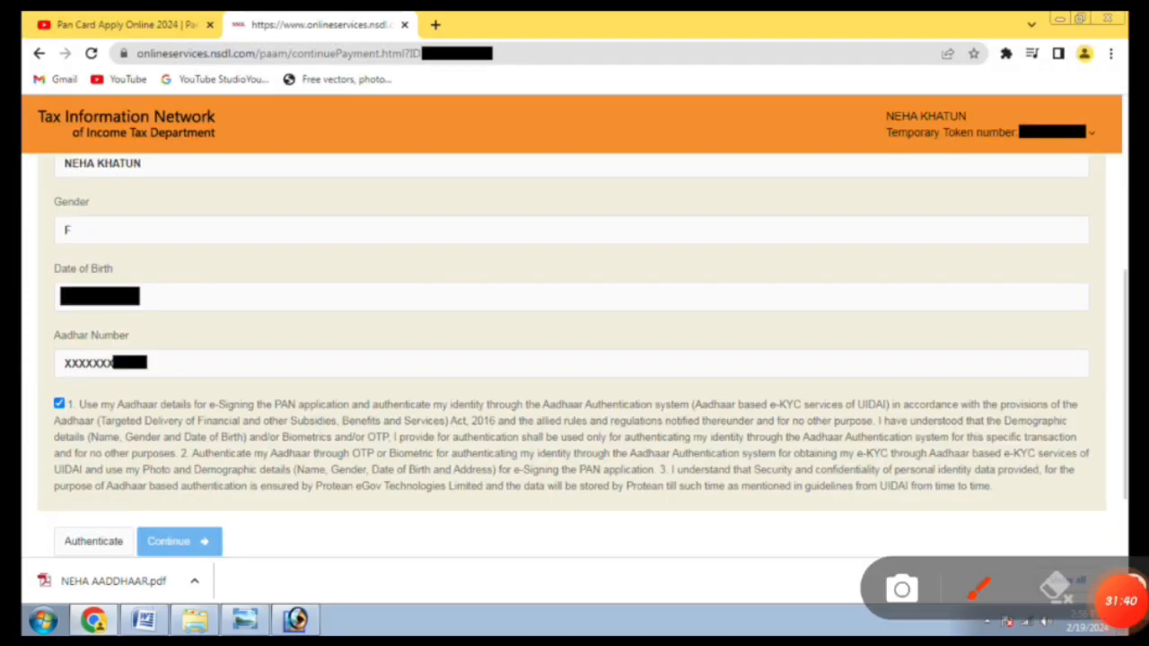
mouse_move(108, 344)
left_mouse_down()
mouse_move(41, 476)
mouse_move(44, 375)
left_mouse_up()
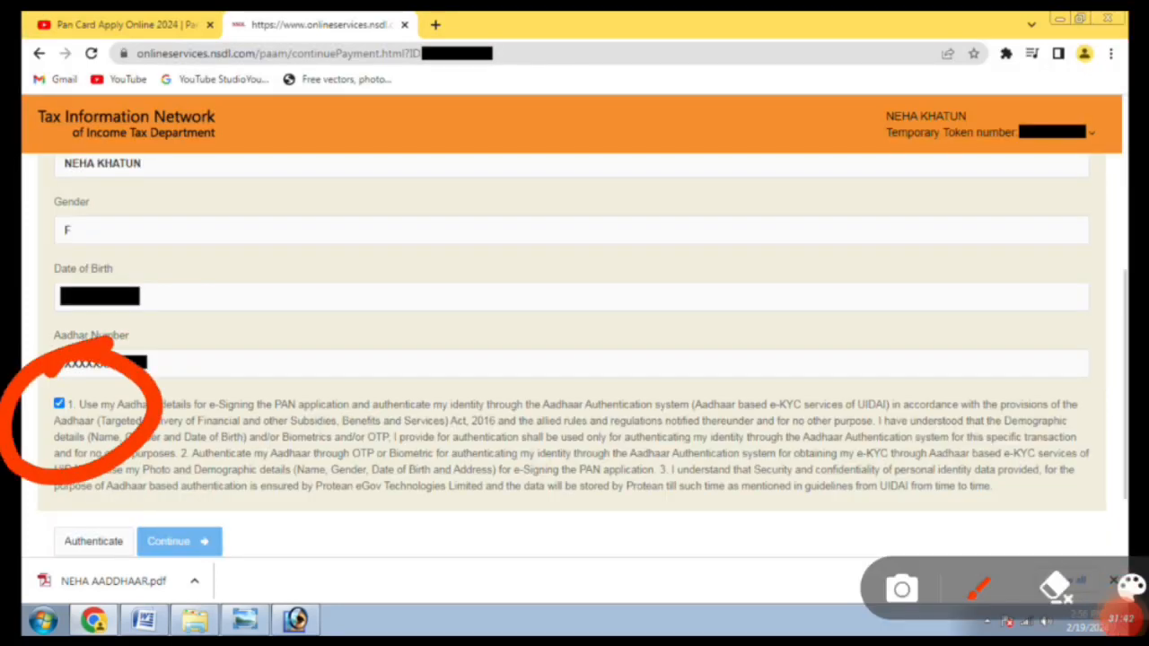
left_click(1121, 618)
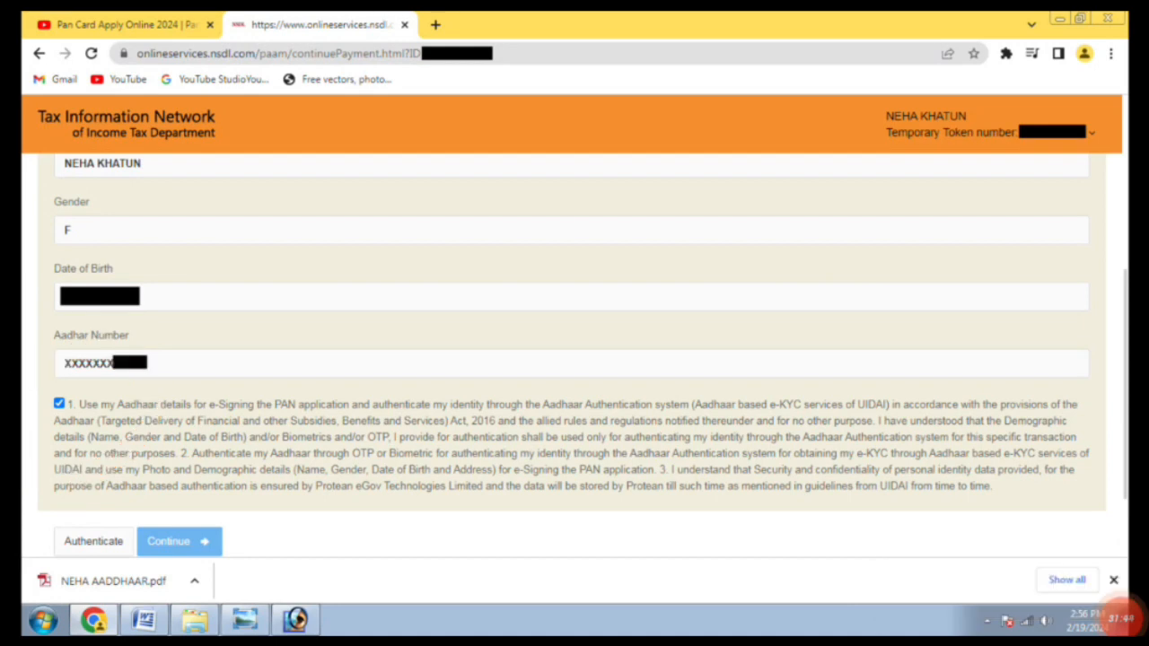
left_click(1121, 617)
mouse_move(288, 474)
left_mouse_down()
mouse_move(81, 520)
mouse_move(305, 489)
mouse_move(285, 477)
left_mouse_up()
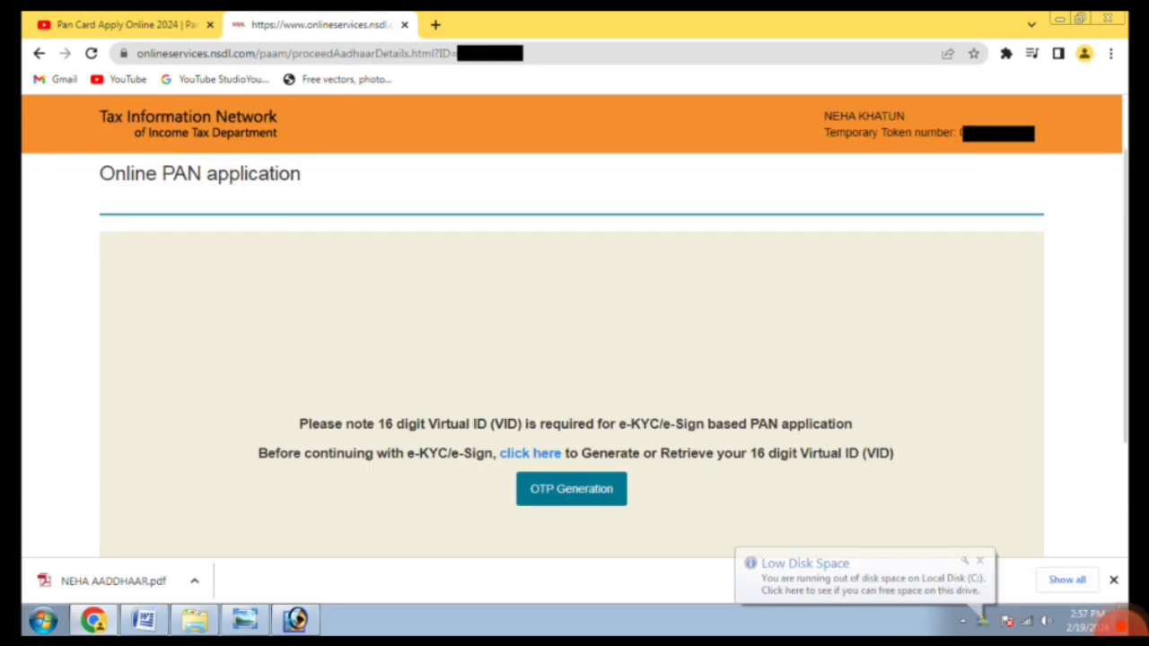
Generate the Aadhaar OTP and enter the received code in the OTP verification form.
left_click(1122, 621)
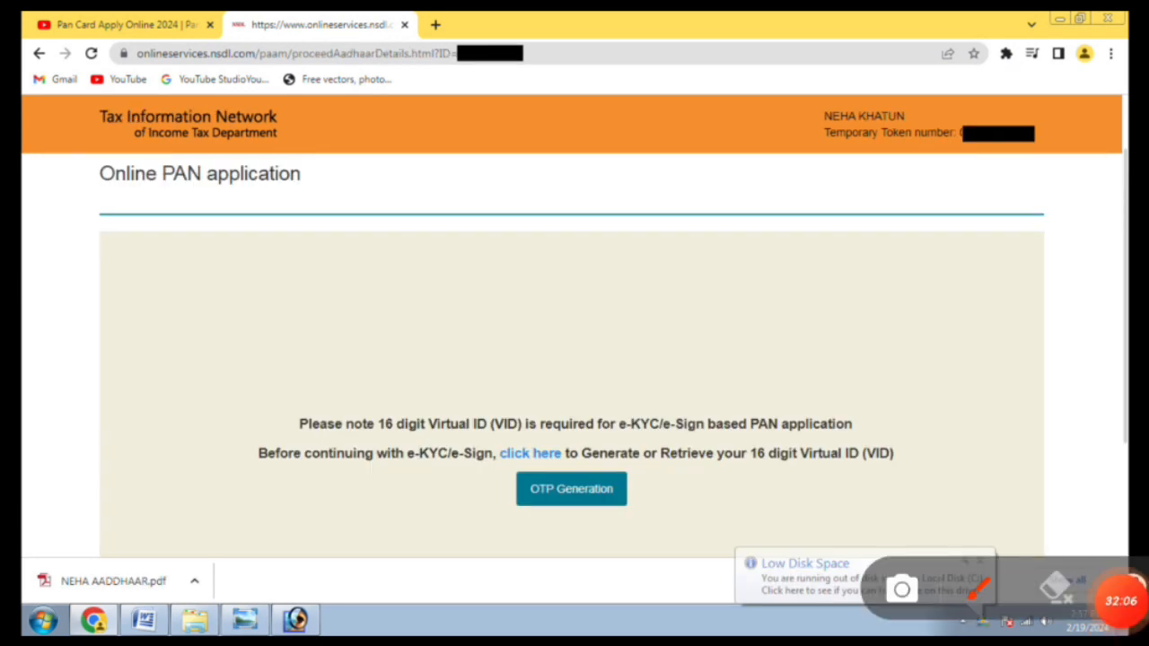
mouse_move(650, 418)
left_mouse_down()
mouse_move(447, 519)
mouse_move(709, 444)
mouse_move(648, 413)
left_mouse_up()
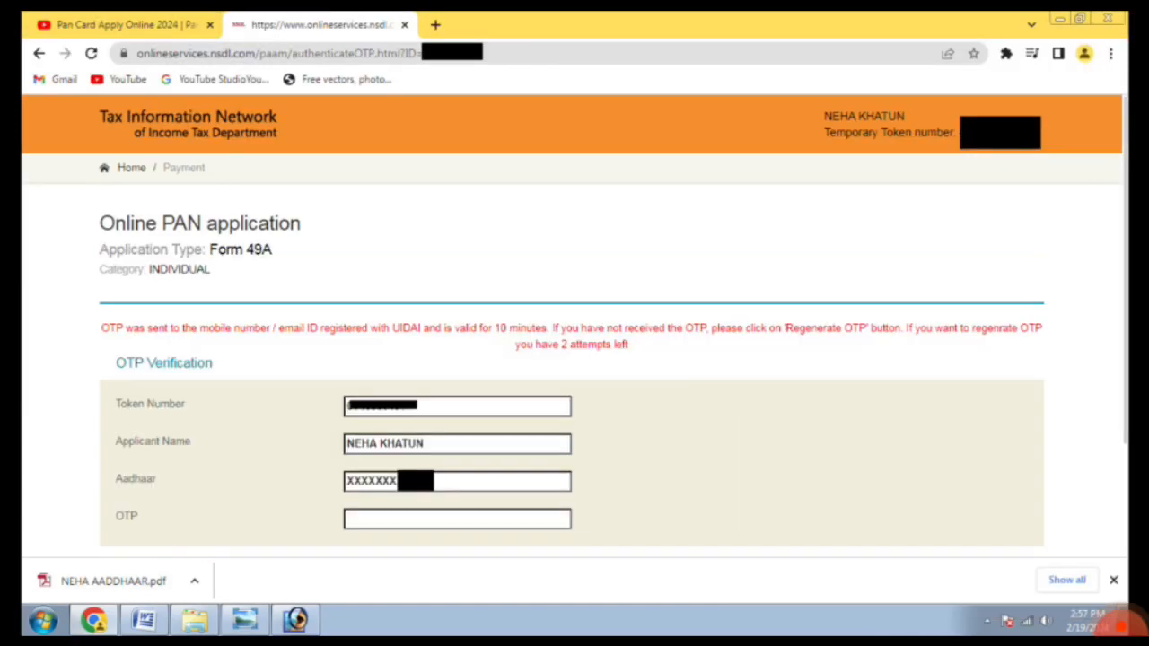
left_click(1122, 621)
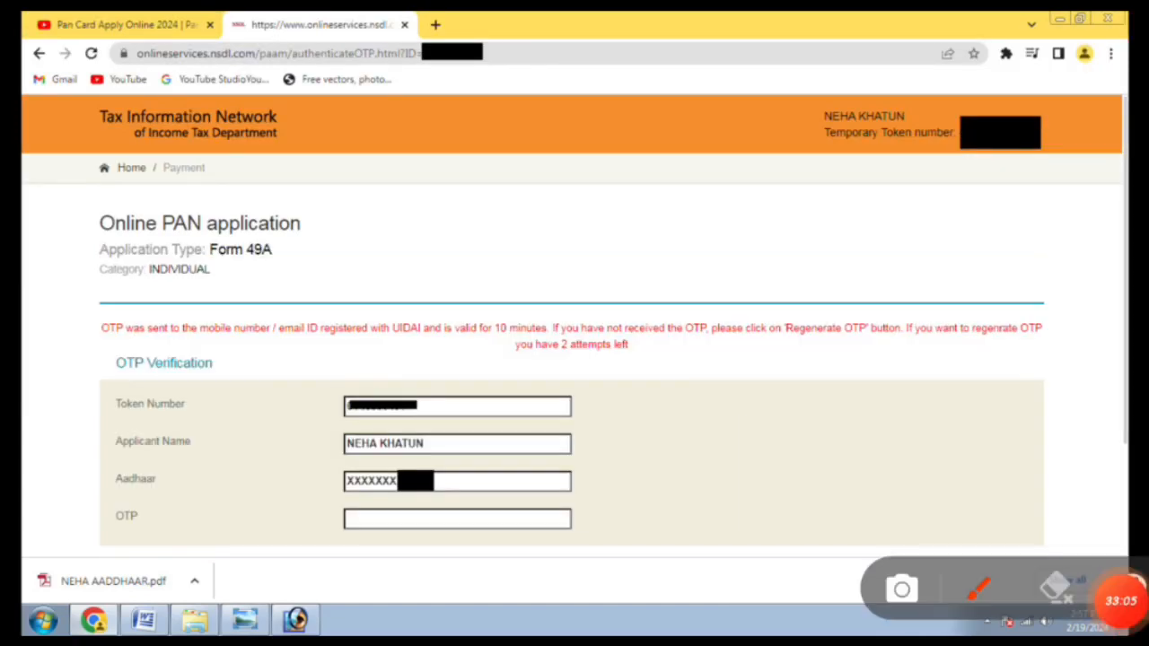
mouse_move(600, 485)
left_mouse_down()
mouse_move(304, 550)
mouse_move(619, 439)
mouse_move(564, 458)
left_mouse_up()
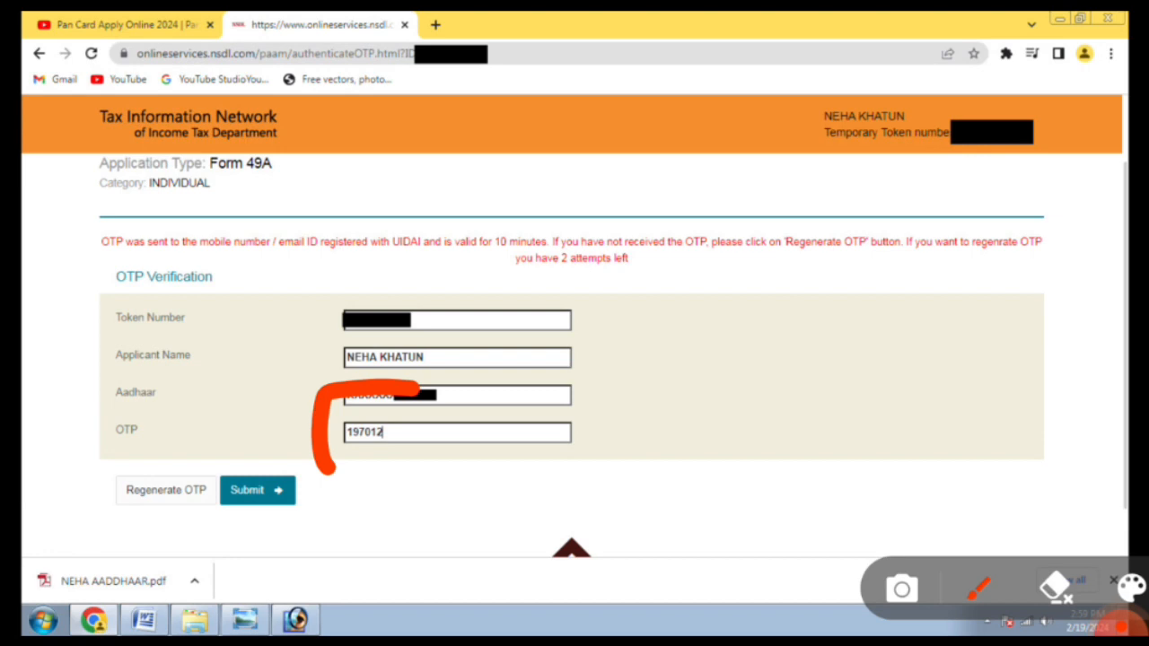
mouse_move(341, 475)
left_mouse_down()
mouse_move(413, 390)
mouse_move(404, 373)
left_mouse_up()
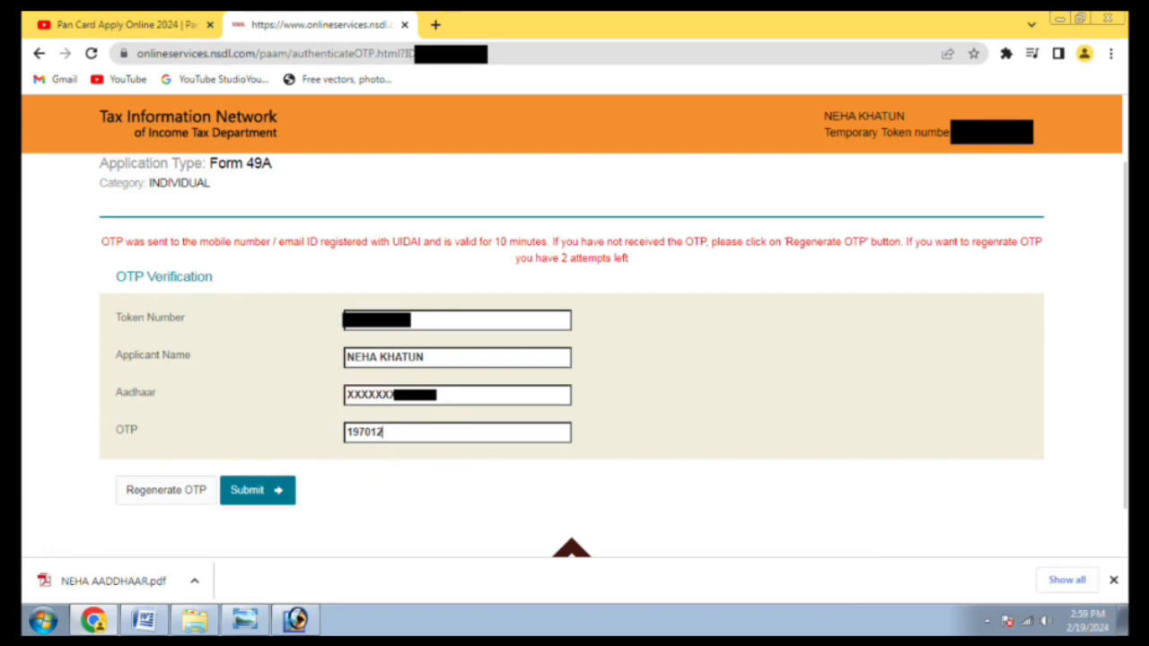
Submit the entered OTP to complete the Aadhaar verification, noting the option to regenerate it.
mouse_move(288, 424)
left_mouse_down()
mouse_move(206, 457)
mouse_move(398, 474)
mouse_move(269, 435)
left_mouse_up()
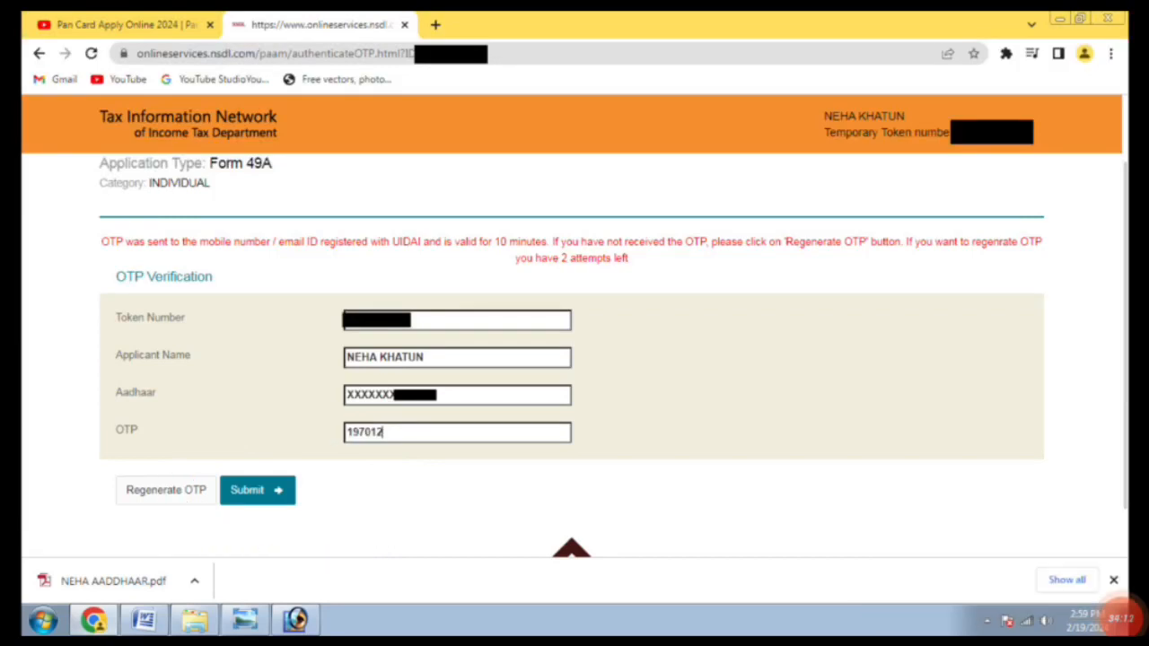
mouse_move(153, 445)
left_mouse_down()
mouse_move(92, 507)
mouse_move(267, 502)
mouse_move(59, 463)
left_mouse_up()
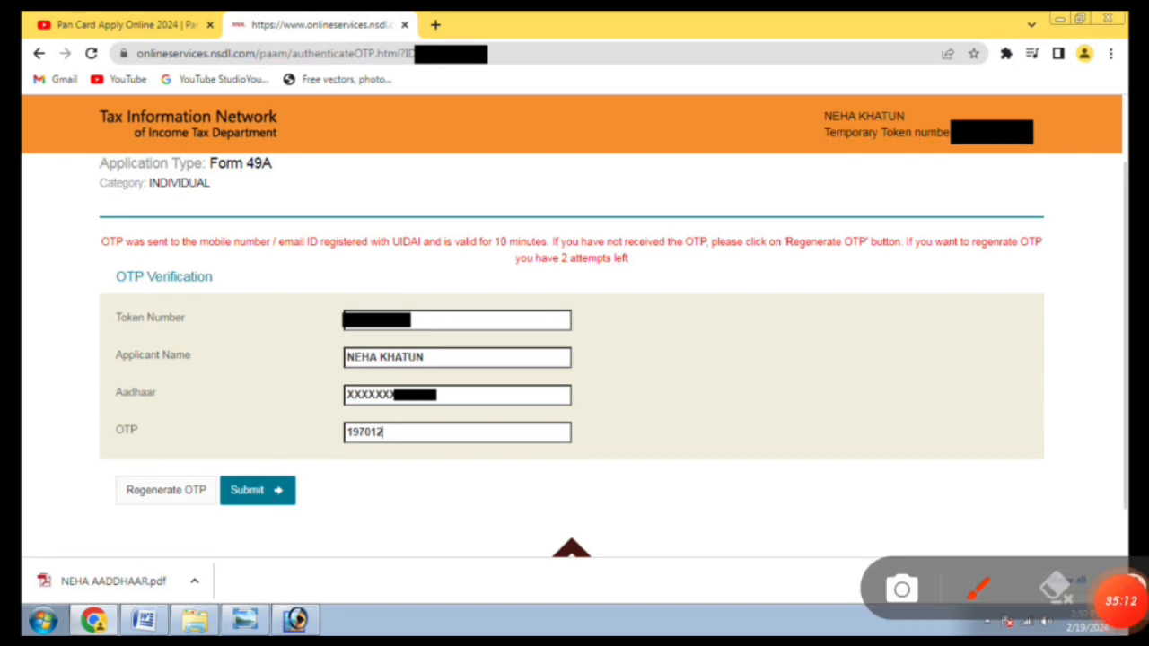
mouse_move(313, 437)
left_mouse_down()
mouse_move(290, 552)
mouse_move(276, 453)
left_mouse_up()
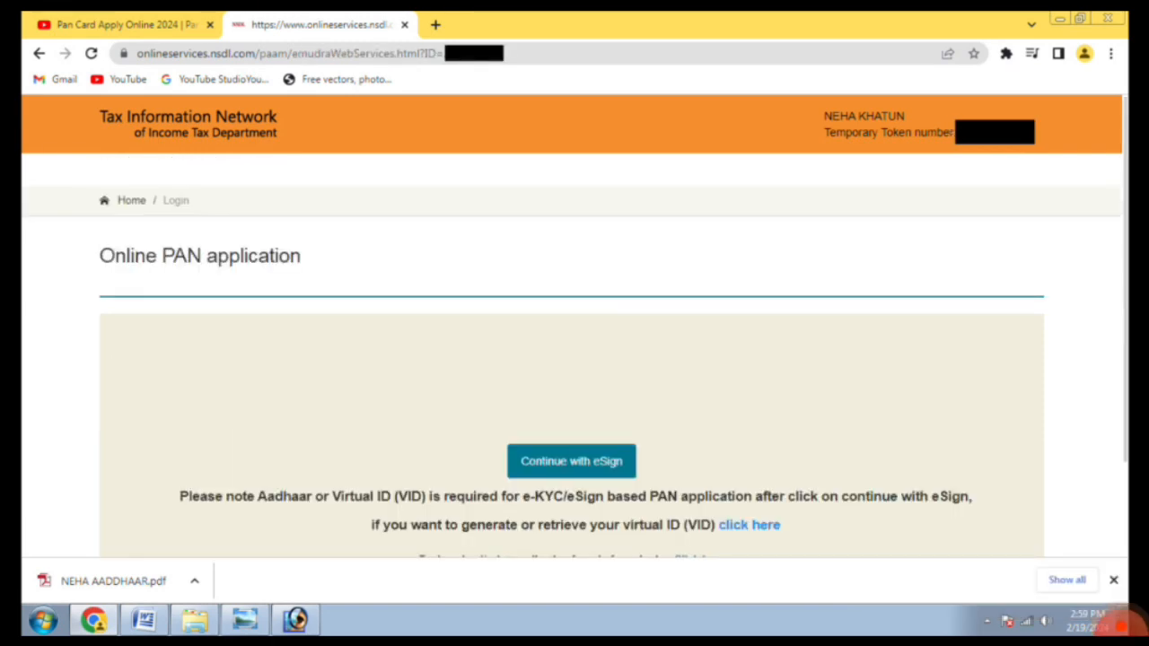
Continue with eSign and enter the applicant's Aadhaar number in the VID/Aadhaar field.
left_click(1120, 625)
mouse_move(515, 422)
left_mouse_down()
mouse_move(705, 402)
mouse_move(440, 449)
left_mouse_up()
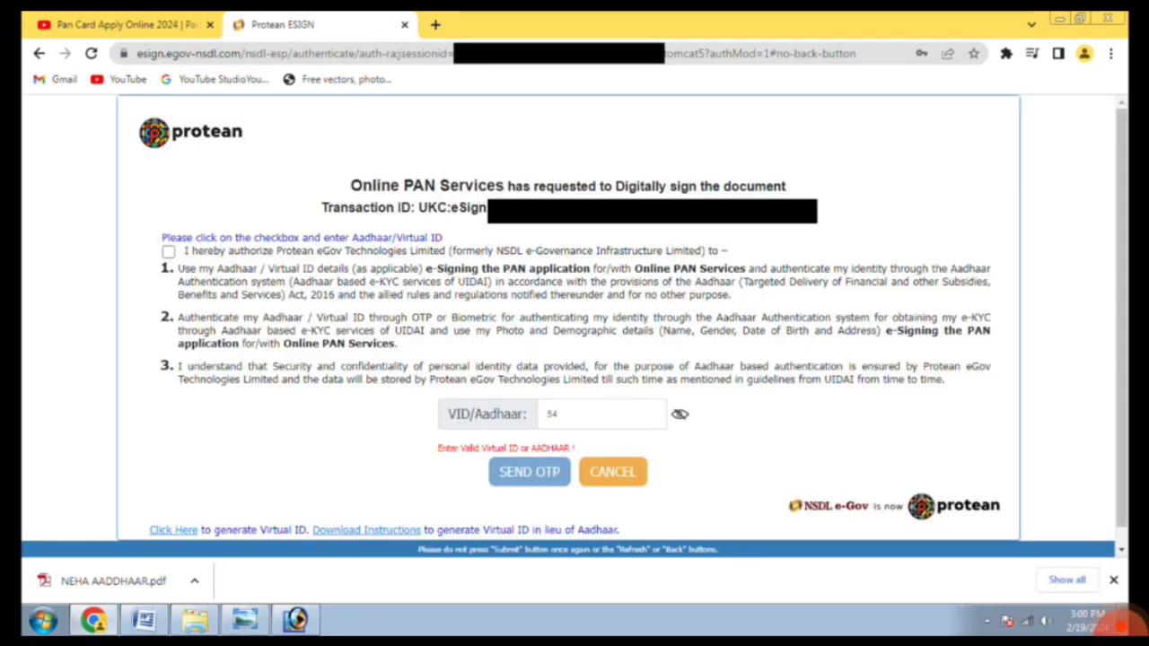
left_click(1121, 625)
mouse_move(616, 362)
left_mouse_down()
mouse_move(510, 381)
mouse_move(368, 465)
mouse_move(744, 496)
mouse_move(594, 335)
mouse_move(667, 469)
mouse_move(590, 347)
left_mouse_up()
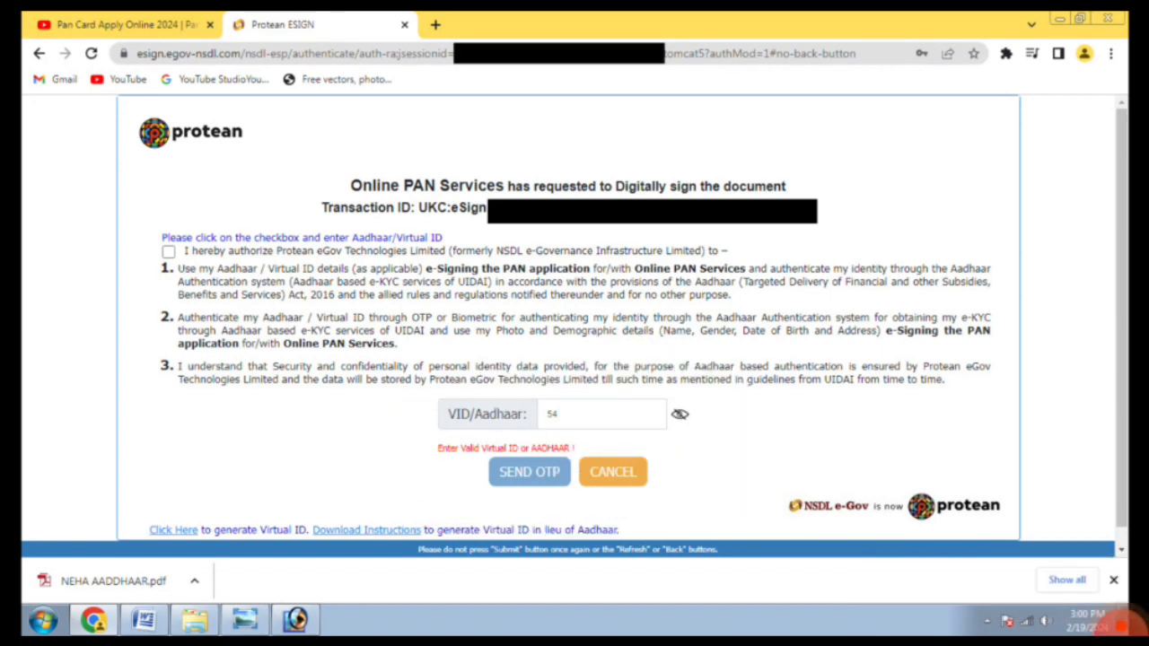
mouse_move(582, 422)
left_mouse_down()
mouse_move(449, 505)
mouse_move(574, 415)
mouse_move(544, 426)
left_mouse_up()
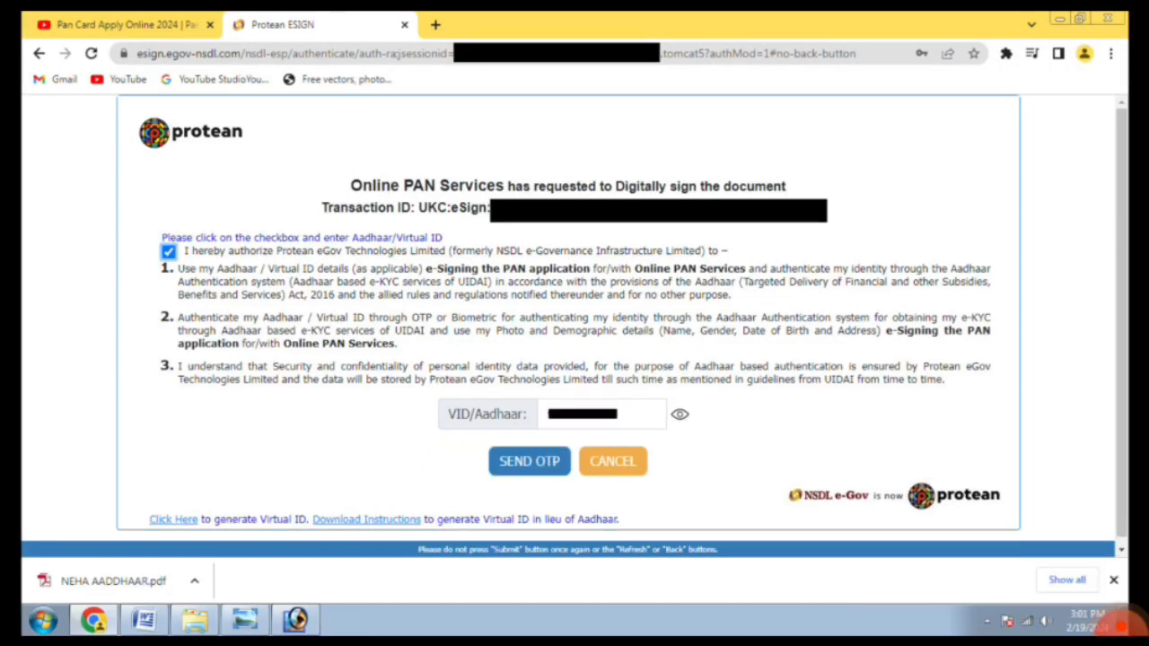
Authorize Protean to use the Aadhaar details for e-signing the PAN application and send the OTP.
left_click(1120, 625)
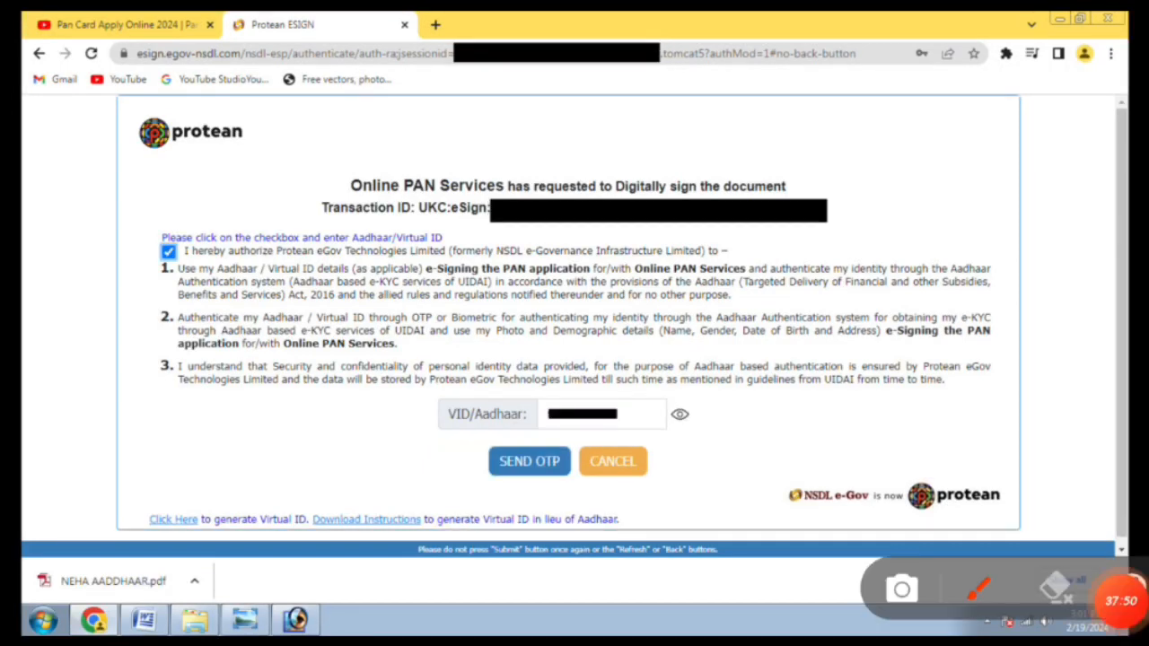
mouse_move(230, 208)
left_mouse_down()
mouse_move(171, 214)
mouse_move(224, 201)
mouse_move(204, 199)
left_mouse_up()
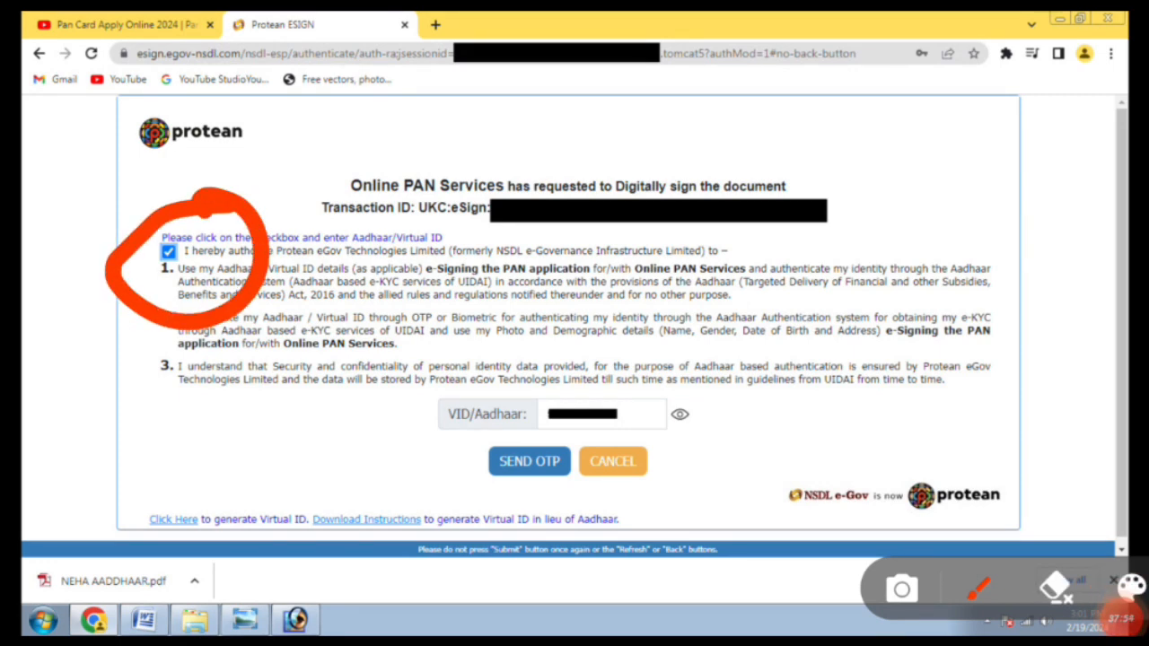
mouse_move(542, 411)
left_mouse_down()
mouse_move(523, 417)
mouse_move(628, 453)
mouse_move(543, 427)
left_mouse_up()
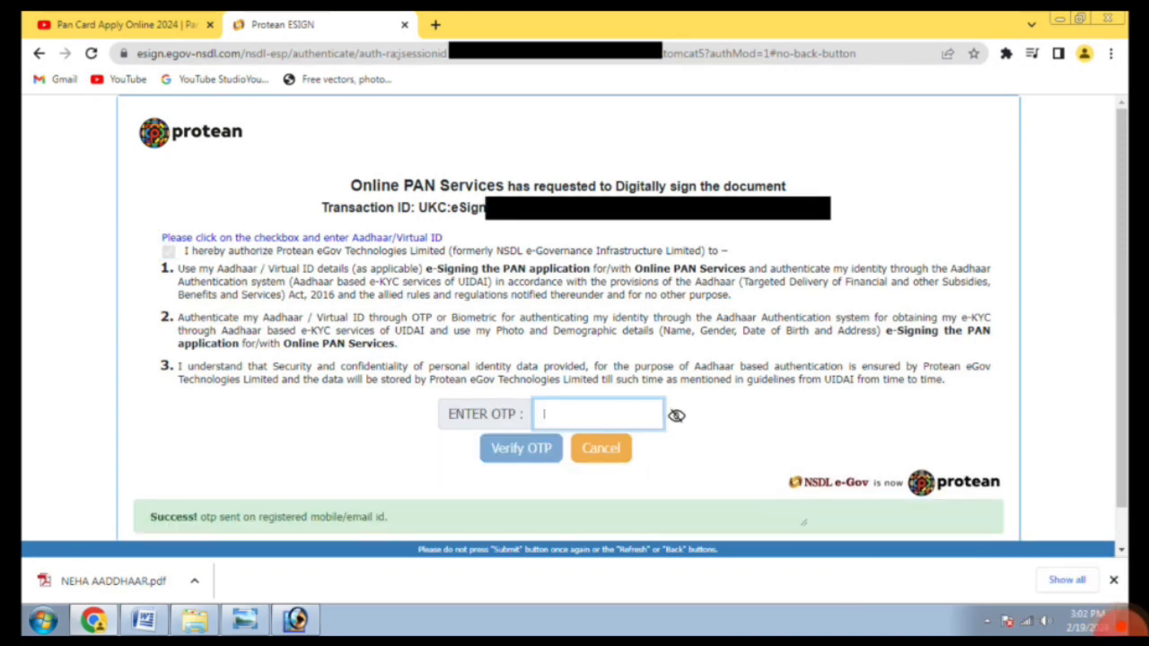
Enter the OTP received for e-signing and verify it to digitally sign the PAN application.
left_click(1120, 625)
mouse_move(682, 345)
left_mouse_down()
mouse_move(637, 344)
mouse_move(386, 411)
mouse_move(747, 359)
mouse_move(502, 330)
left_mouse_up()
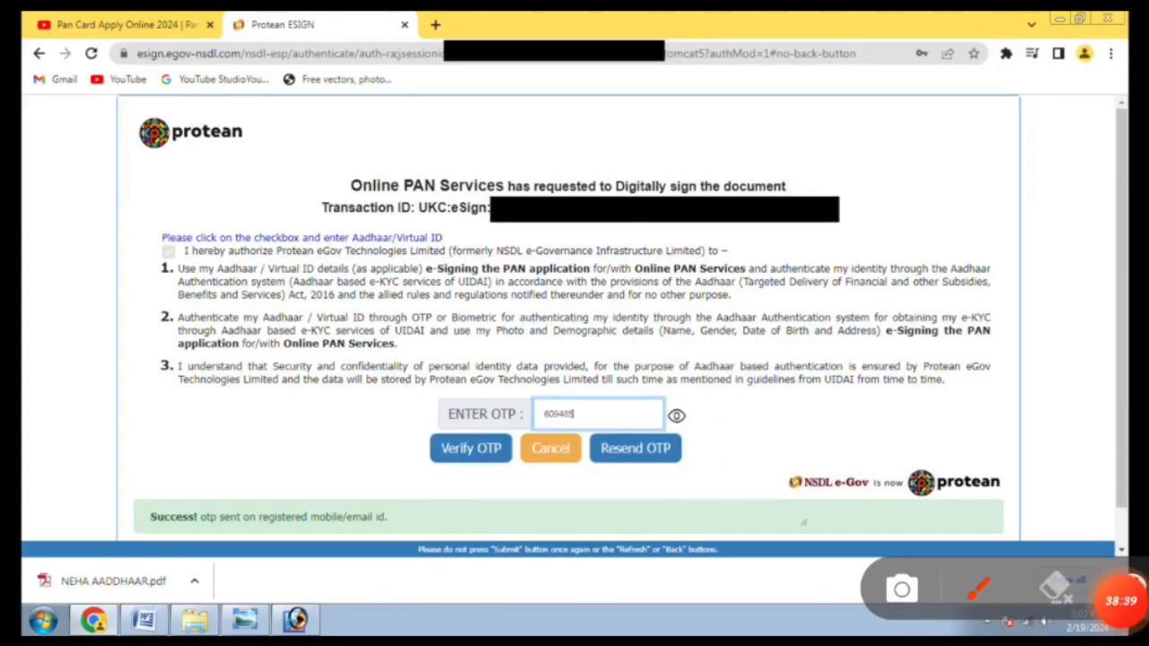
mouse_move(507, 387)
left_mouse_down()
mouse_move(413, 415)
mouse_move(543, 395)
mouse_move(476, 395)
left_mouse_up()
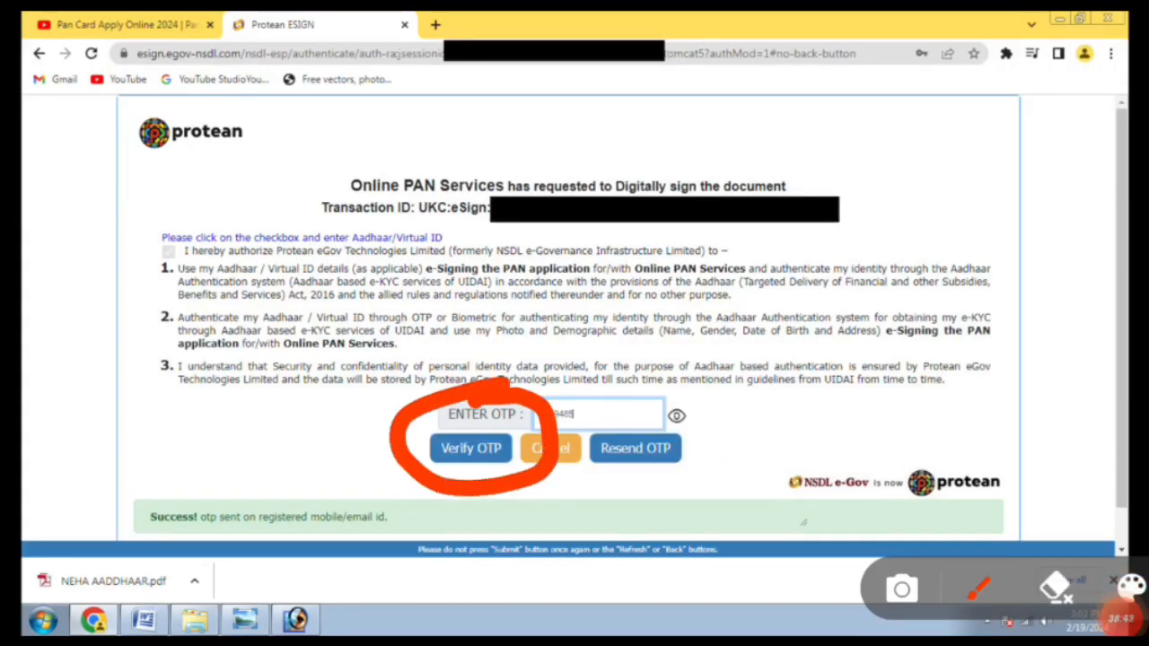
mouse_move(682, 386)
left_mouse_down()
mouse_move(574, 471)
mouse_move(709, 395)
mouse_move(671, 398)
left_mouse_up()
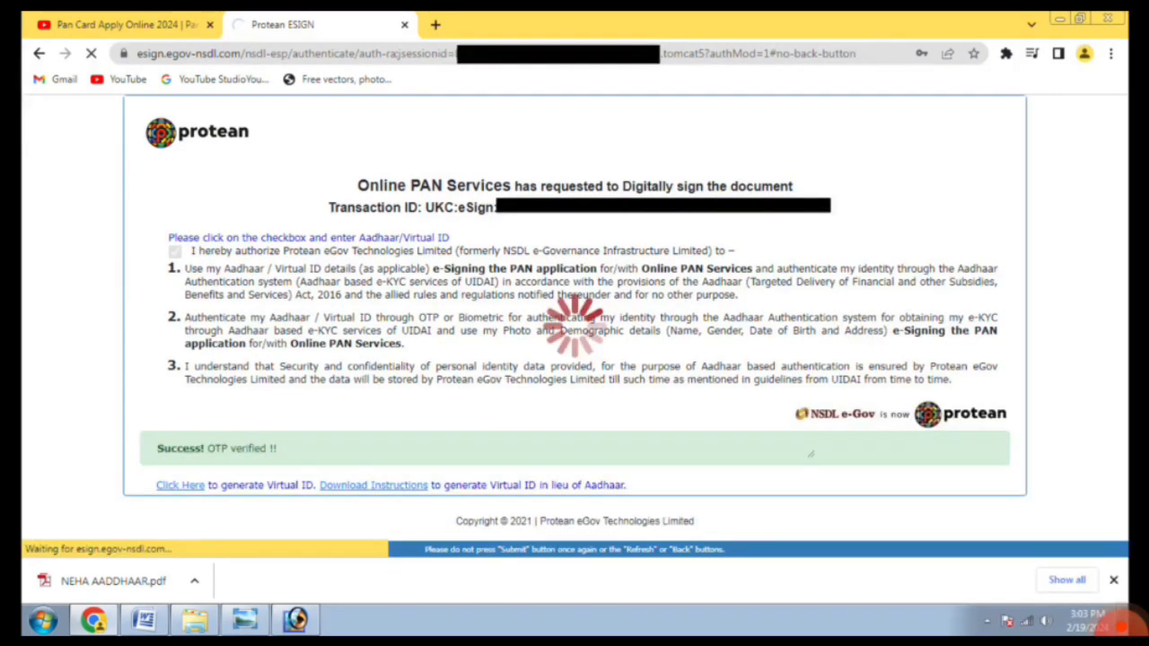
left_click(1121, 626)
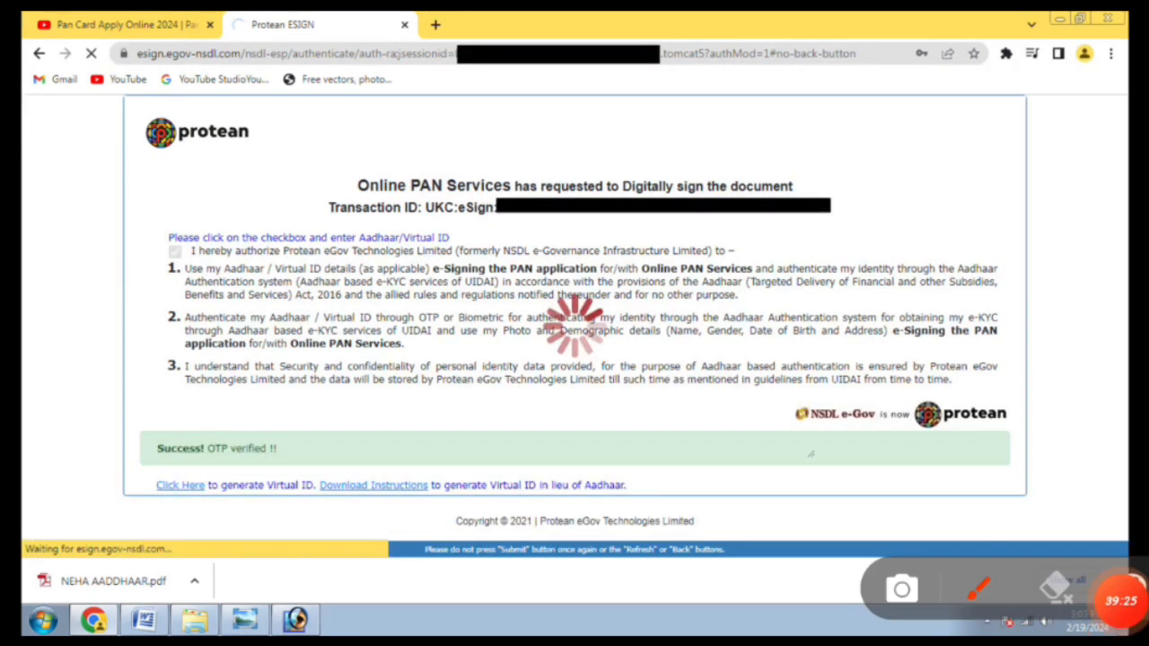
mouse_move(283, 386)
left_mouse_down()
mouse_move(343, 499)
mouse_move(269, 368)
mouse_move(223, 401)
left_mouse_up()
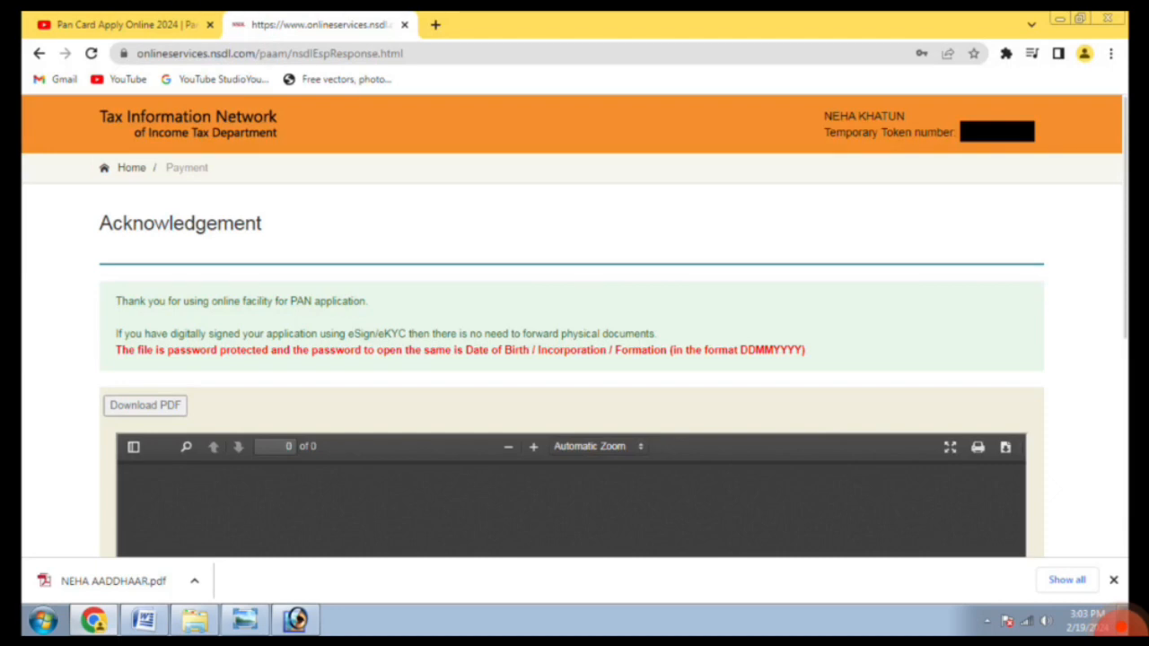
Download the PDF acknowledgement of the e-signed PAN application.
left_click(1121, 625)
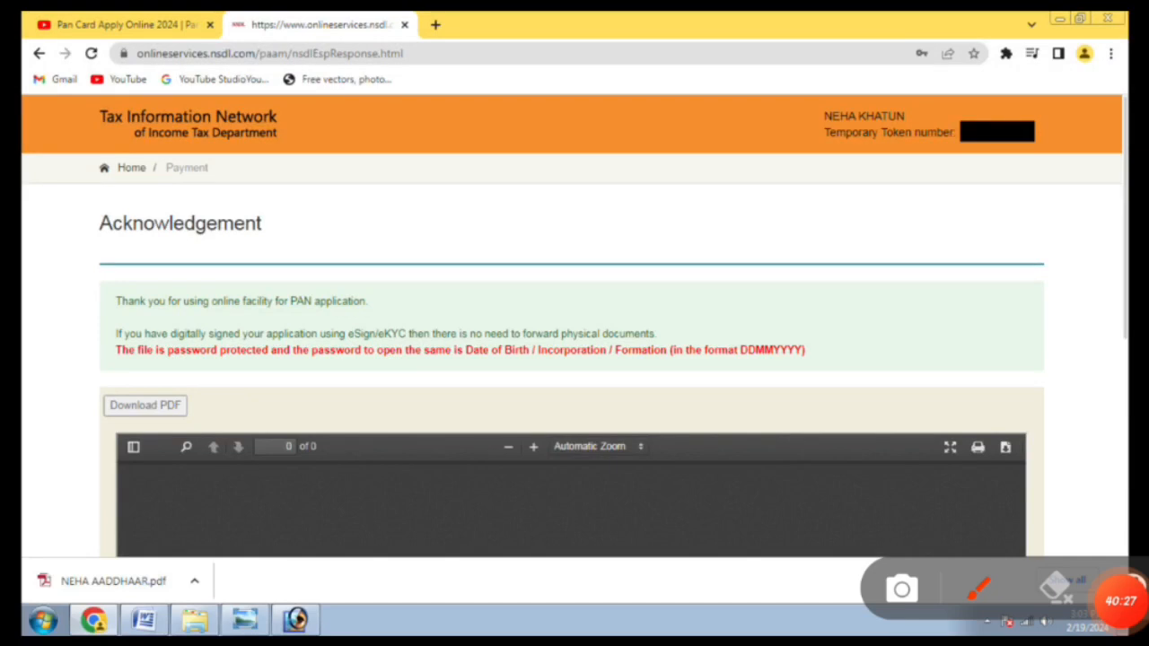
mouse_move(238, 333)
left_mouse_down()
mouse_move(218, 476)
mouse_move(179, 356)
left_mouse_up()
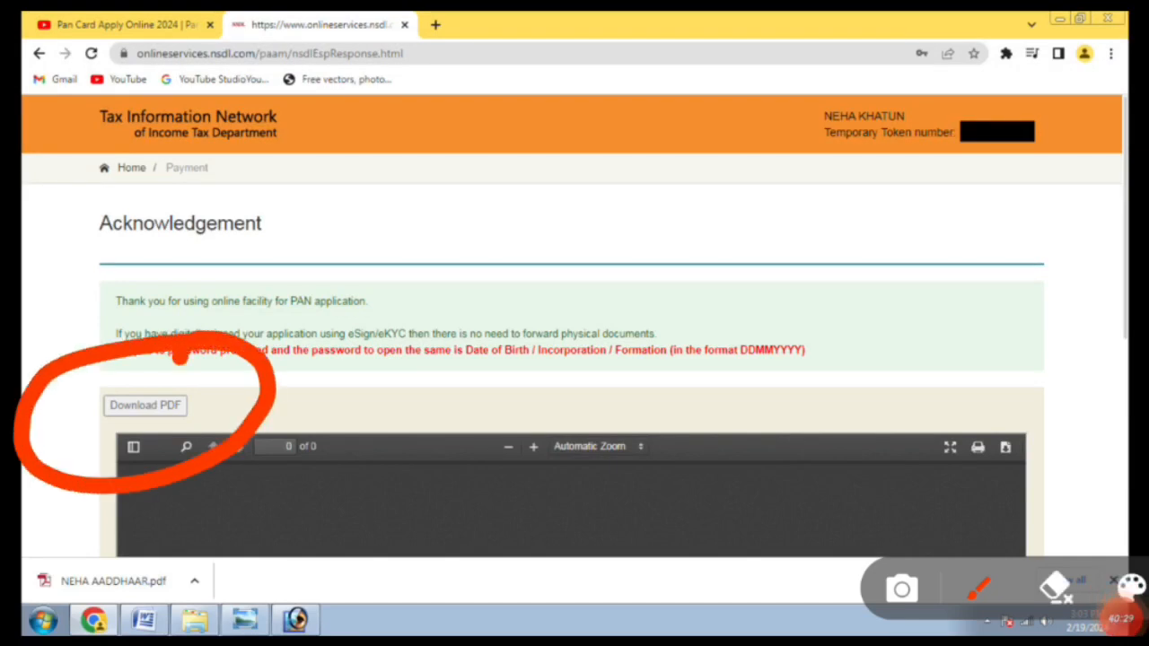